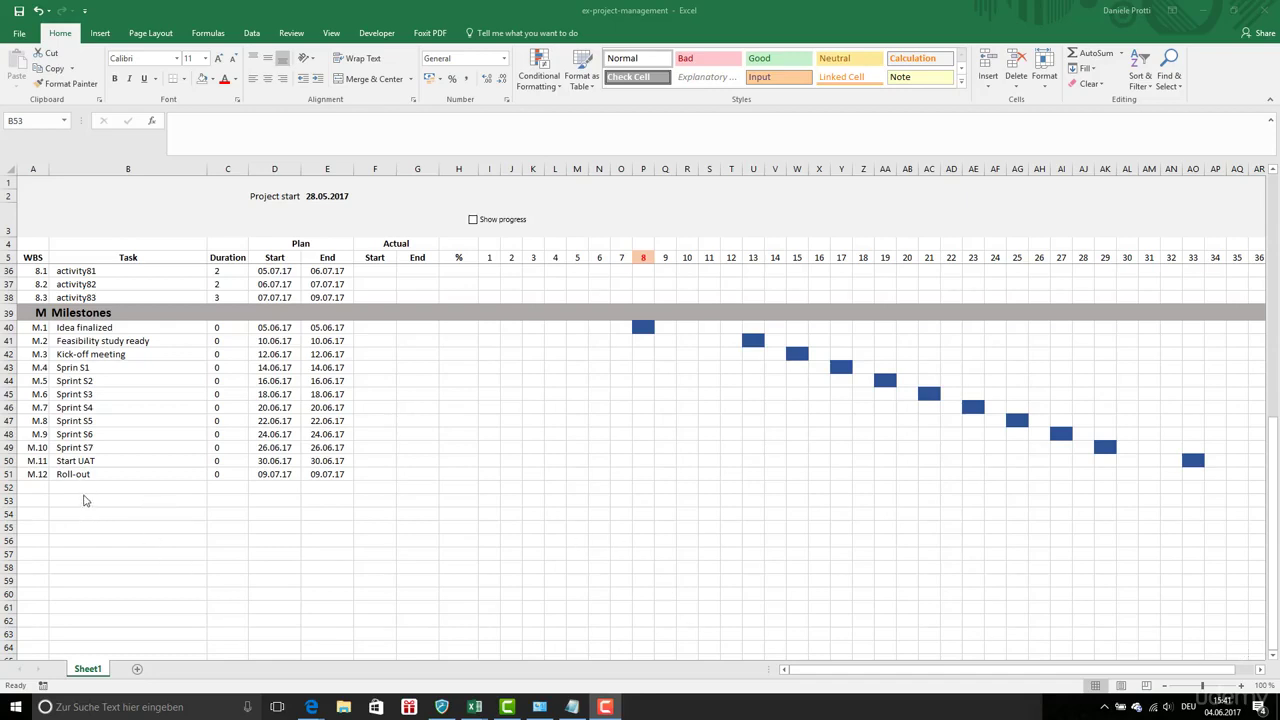
Rename the first sheet to Gantt.
click(83, 669)
double_click(84, 667)
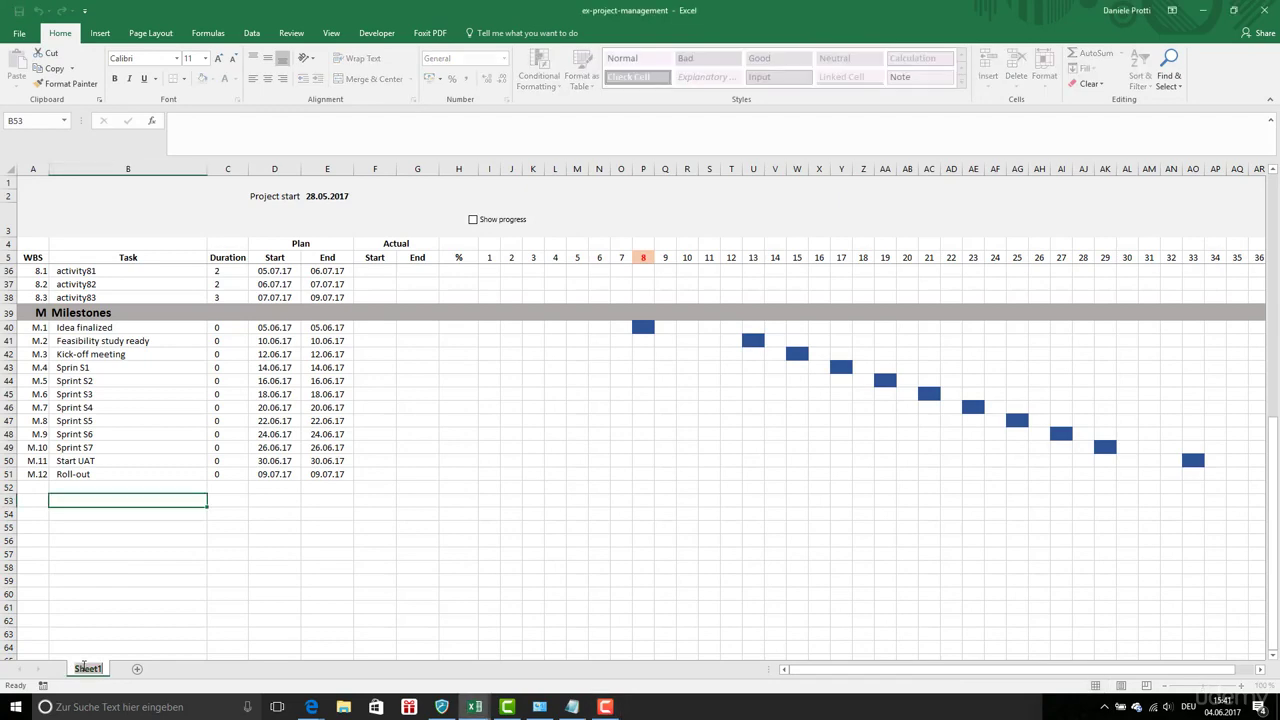
text(Gantt)
key(Return)
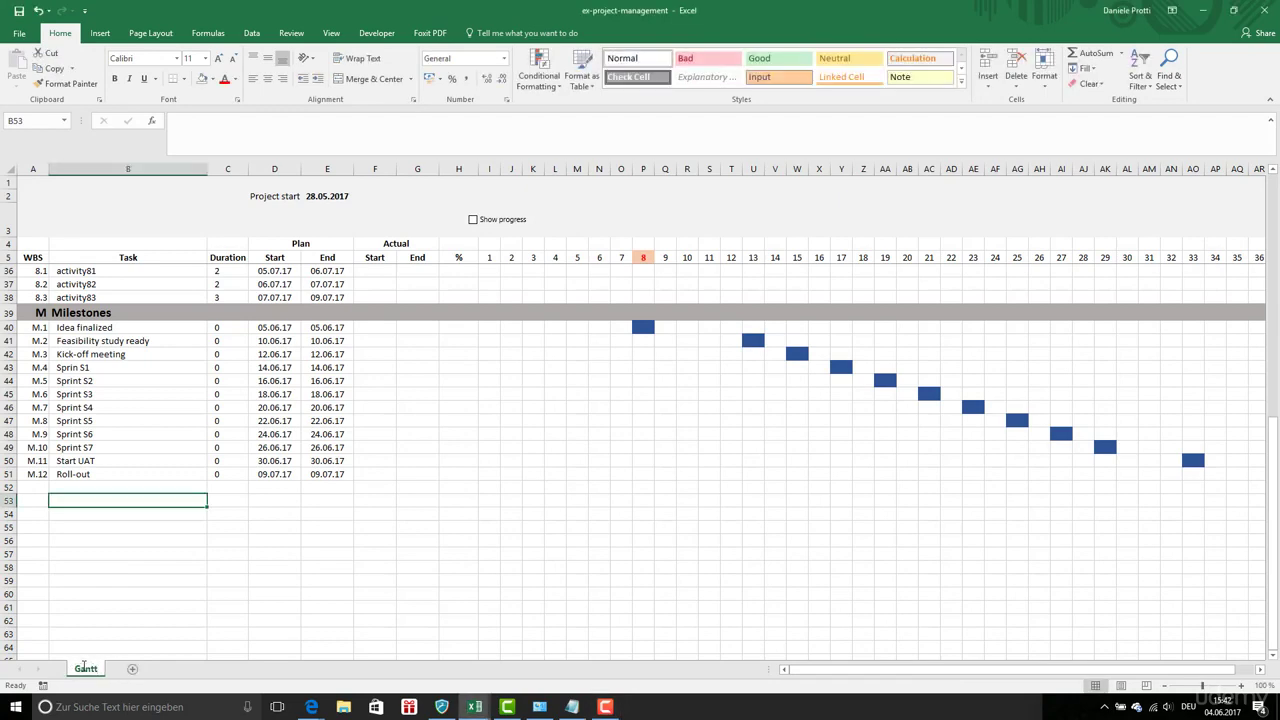
Add a new blank sheet named Milestones beside Gantt.
scroll(592, 484, up, 10)
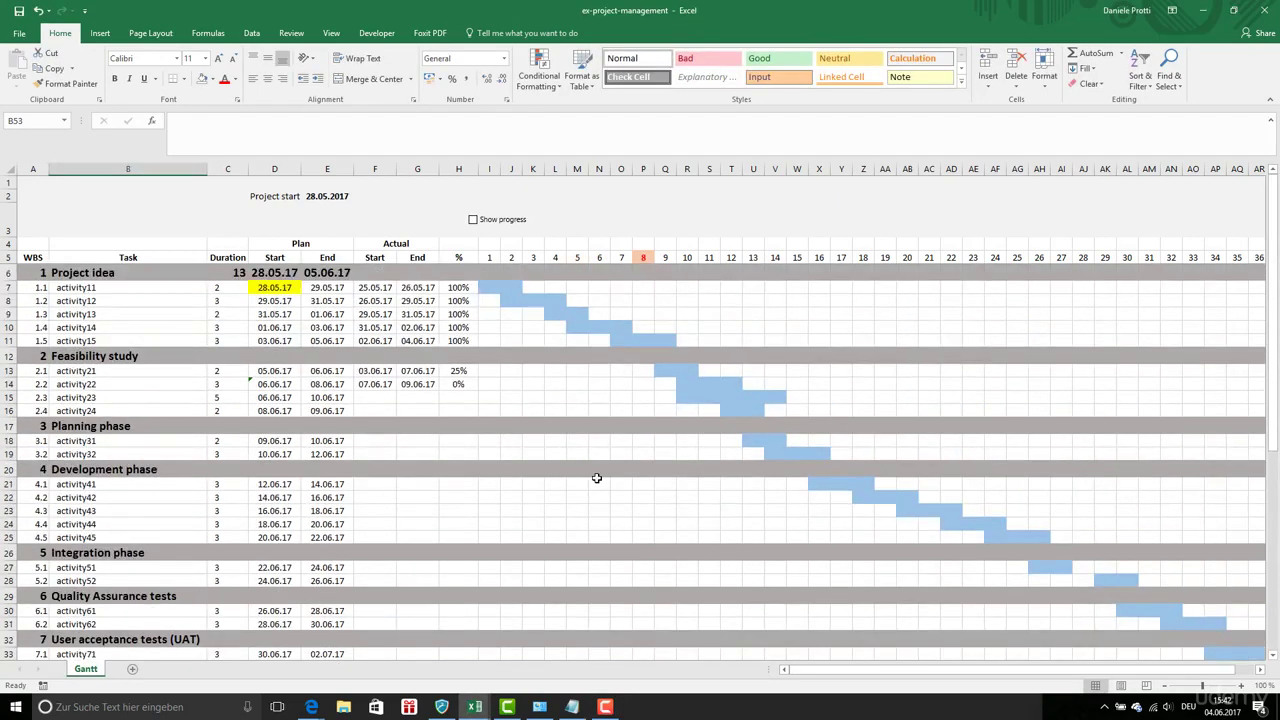
scroll(597, 479, down, 4)
scroll(597, 479, down, 4)
click(132, 668)
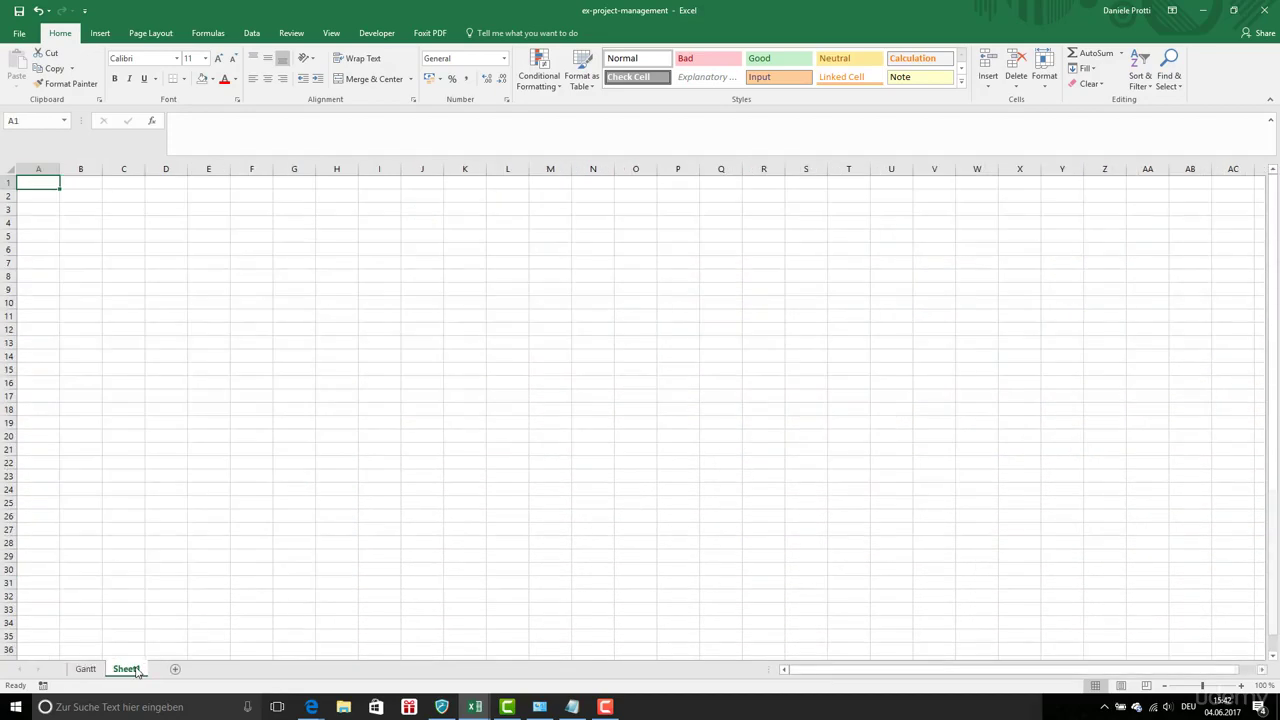
double_click(126, 669)
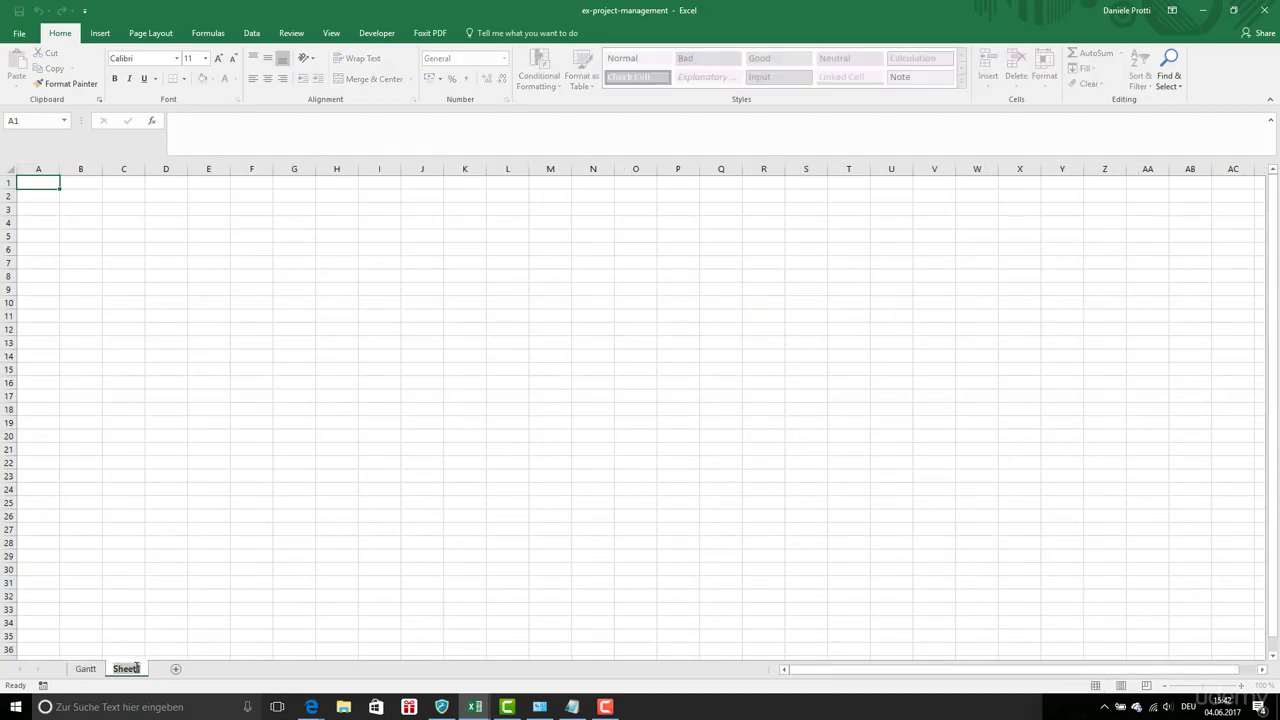
text(Milestones)
key(Return)
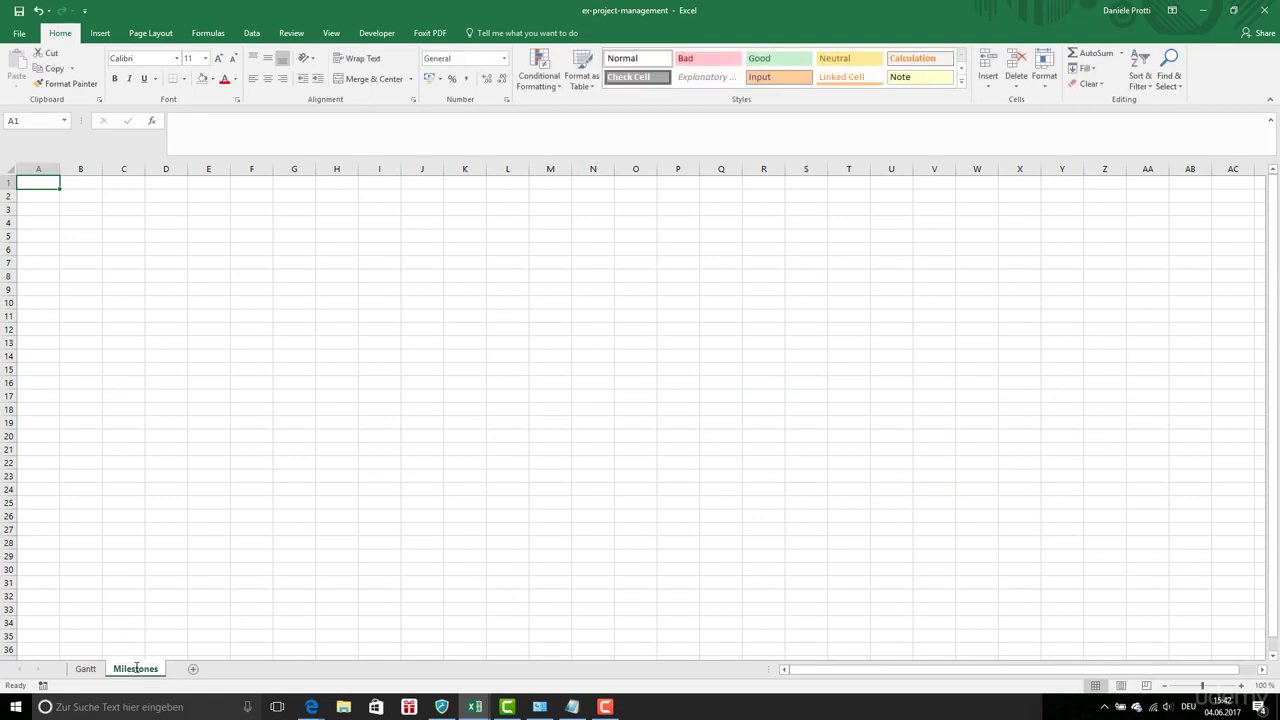
click(86, 669)
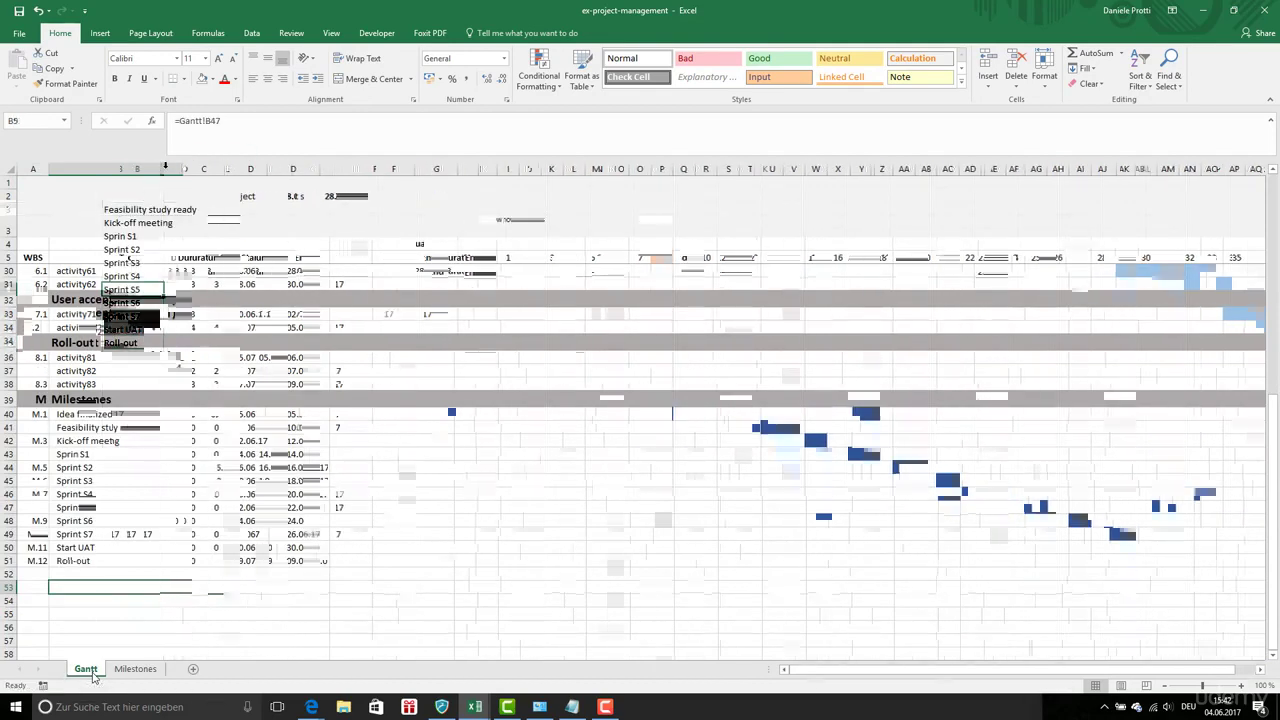
Link Milestones B2 to the Idea finalized start date in Gantt!D40.
click(83, 198)
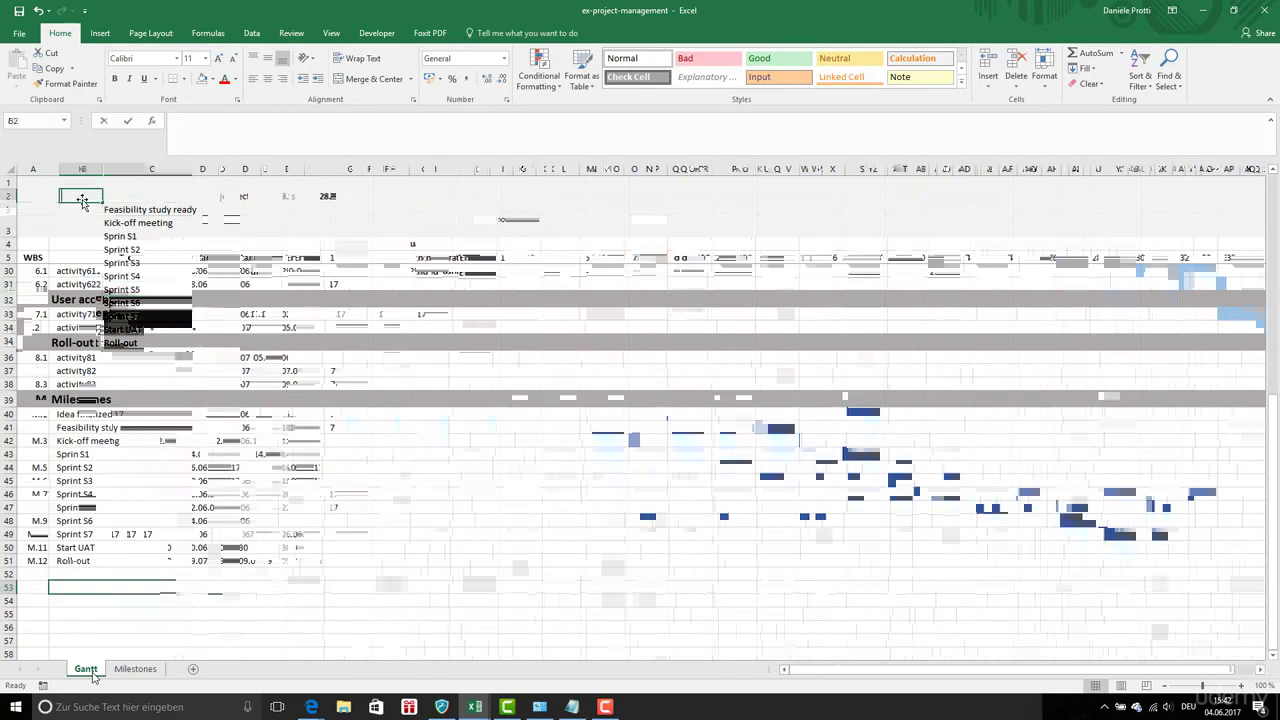
text(=)
click(82, 669)
click(280, 414)
key(Return)
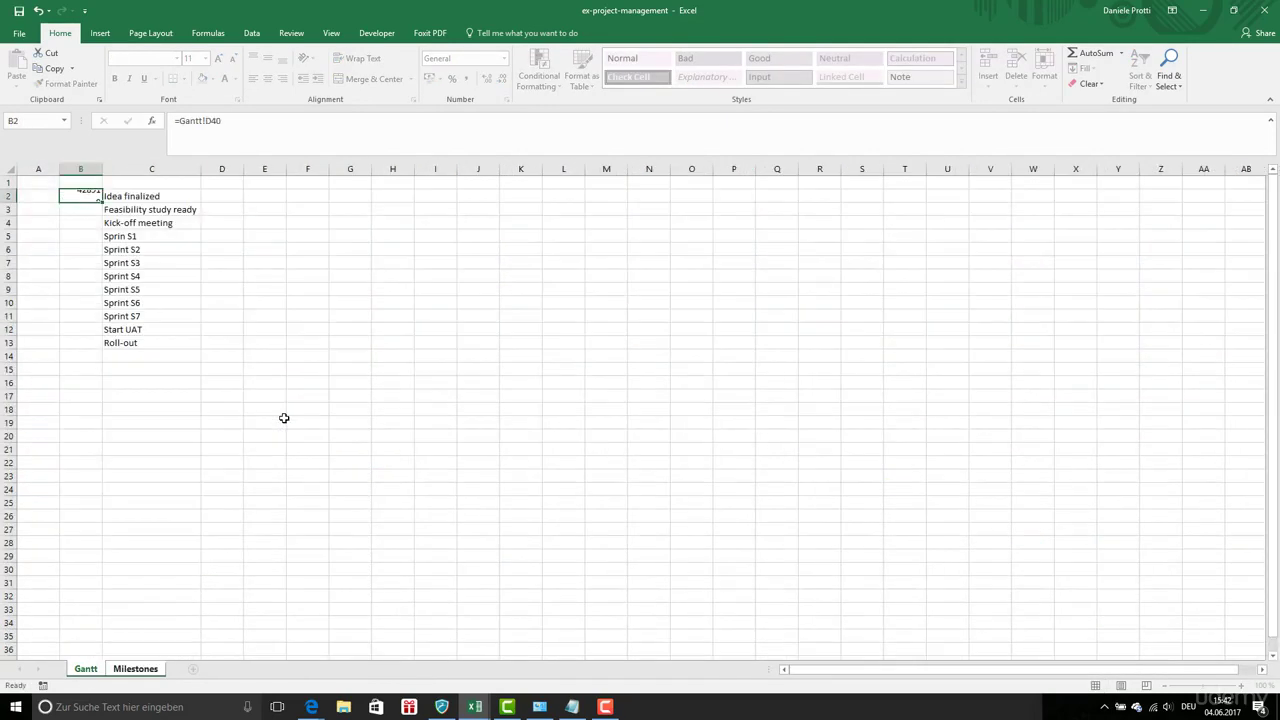
Apply the Date number format to the linked date in B2.
right_click(92, 192)
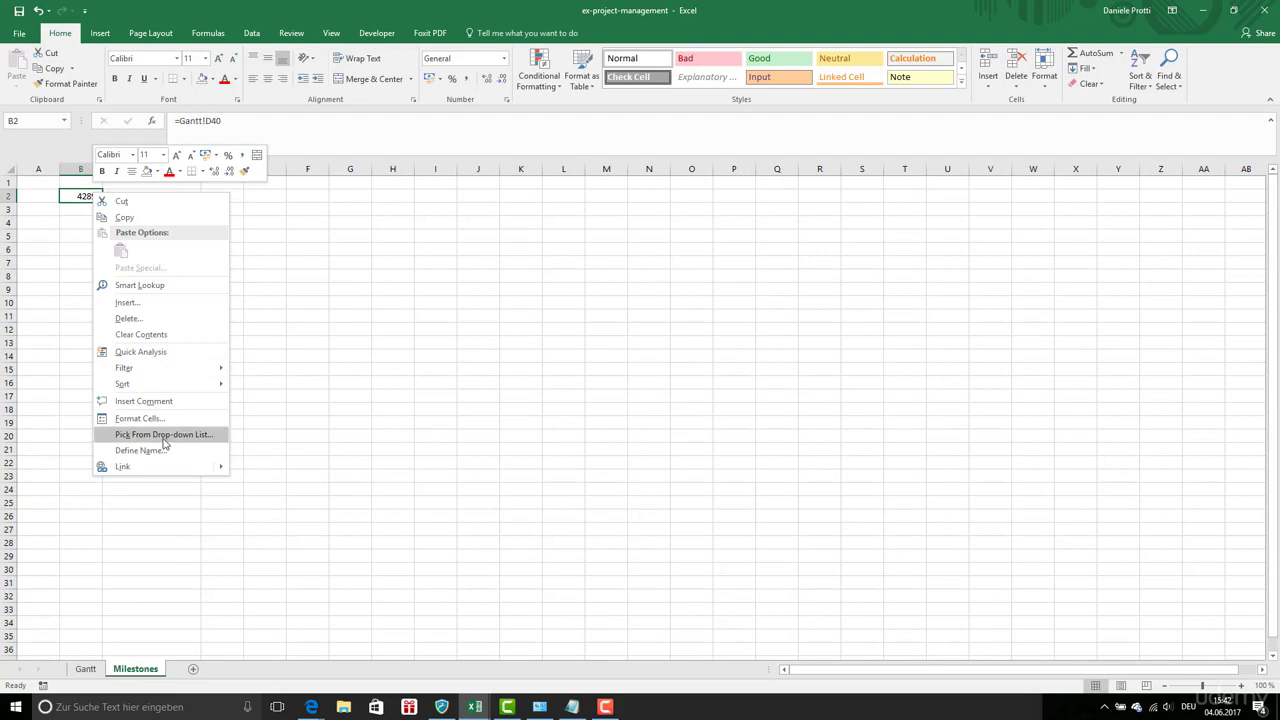
click(140, 418)
click(30, 356)
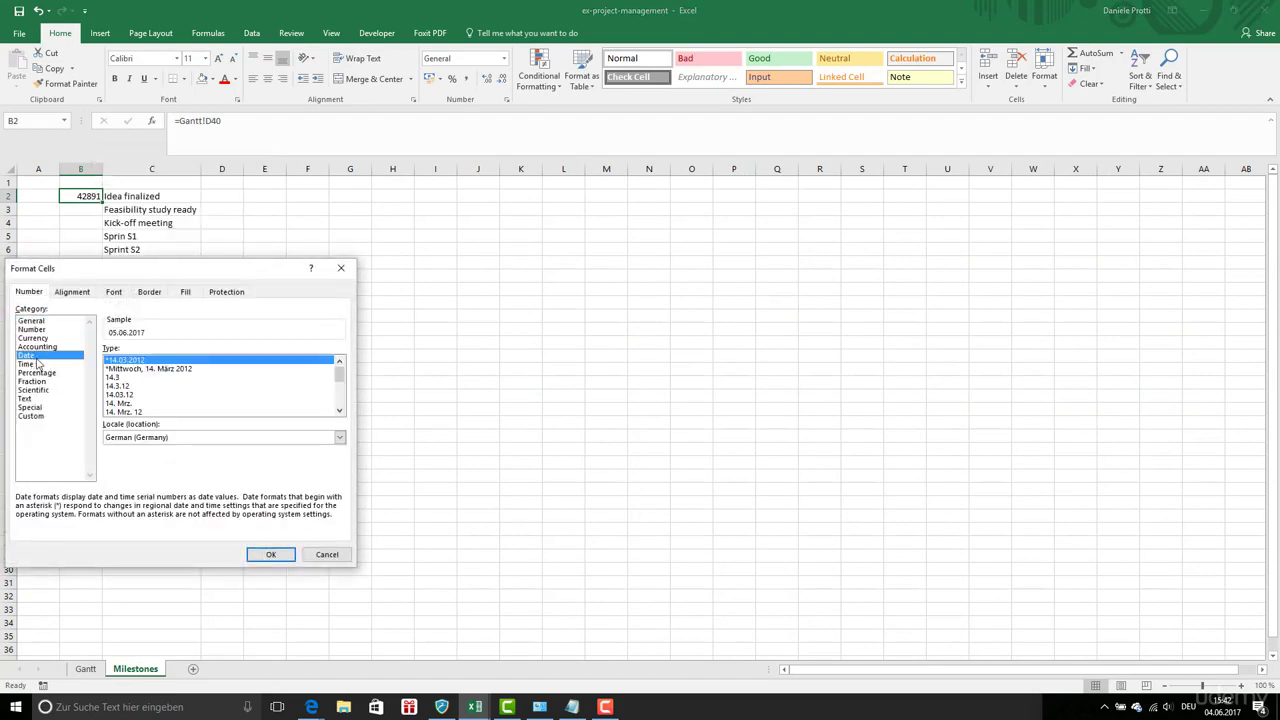
double_click(157, 394)
click(206, 254)
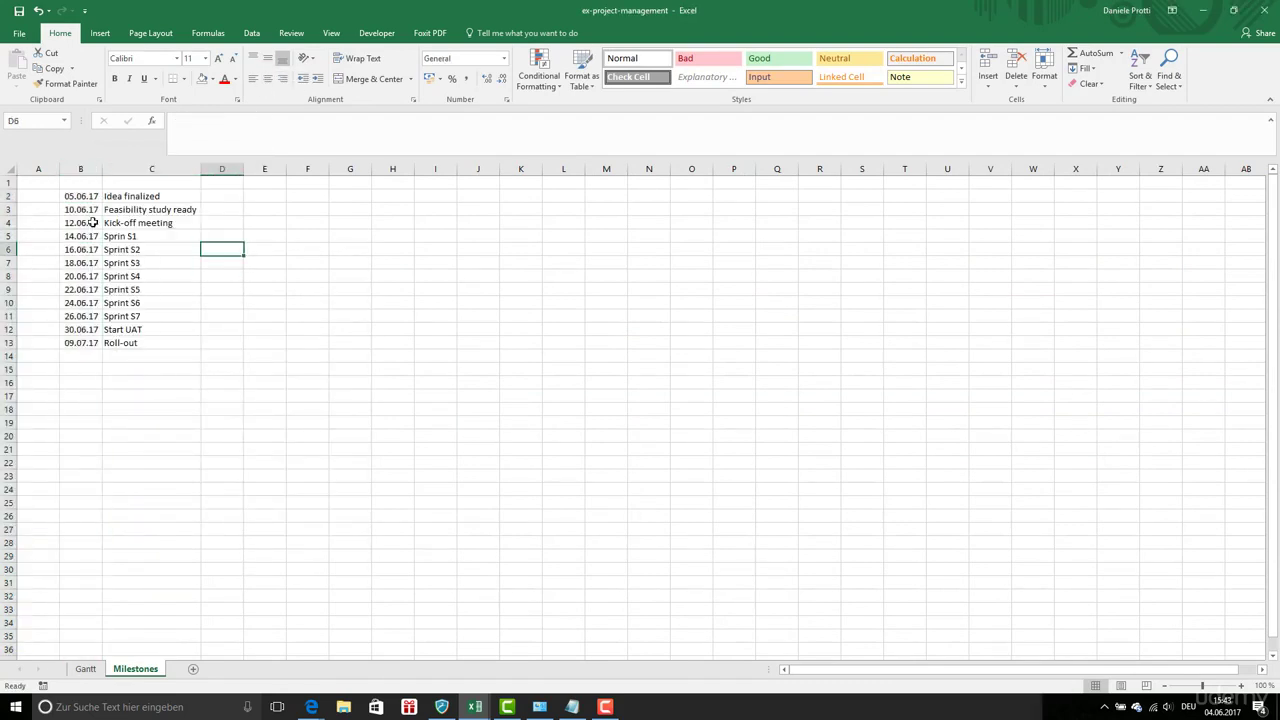
Fix the milestone name in Gantt B43 to read Sprint S1.
click(86, 667)
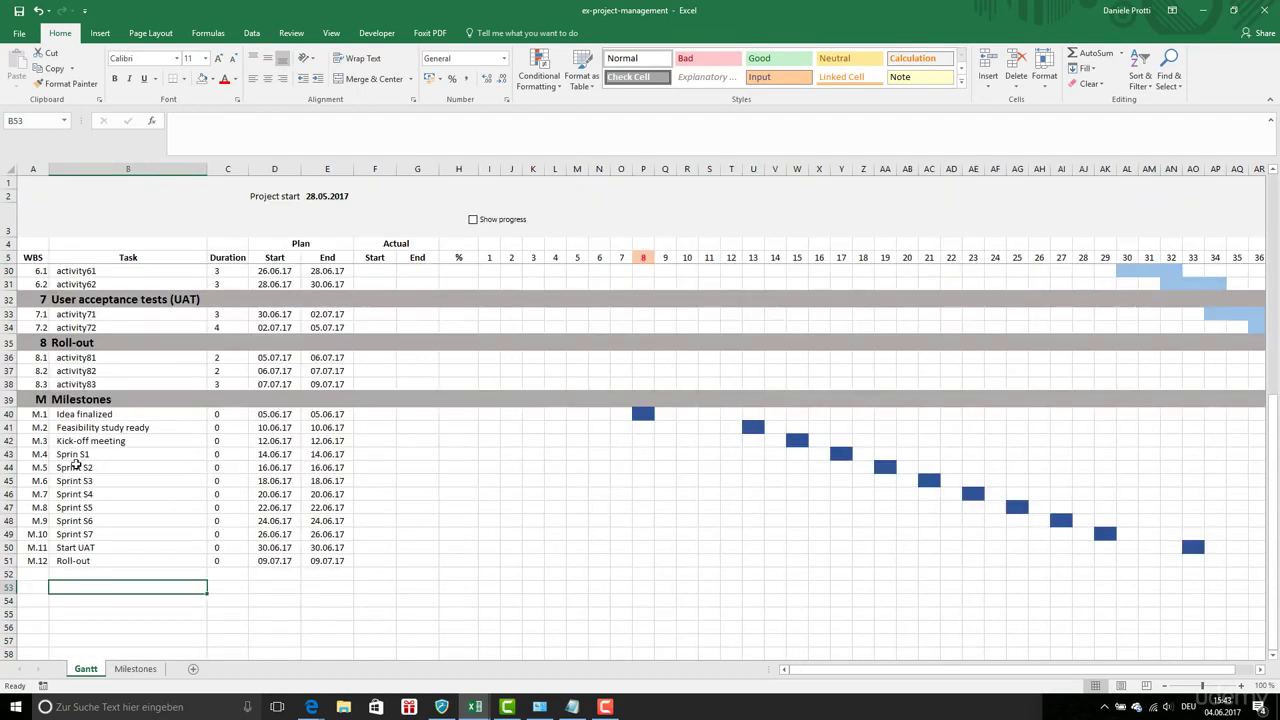
double_click(77, 459)
text(t)
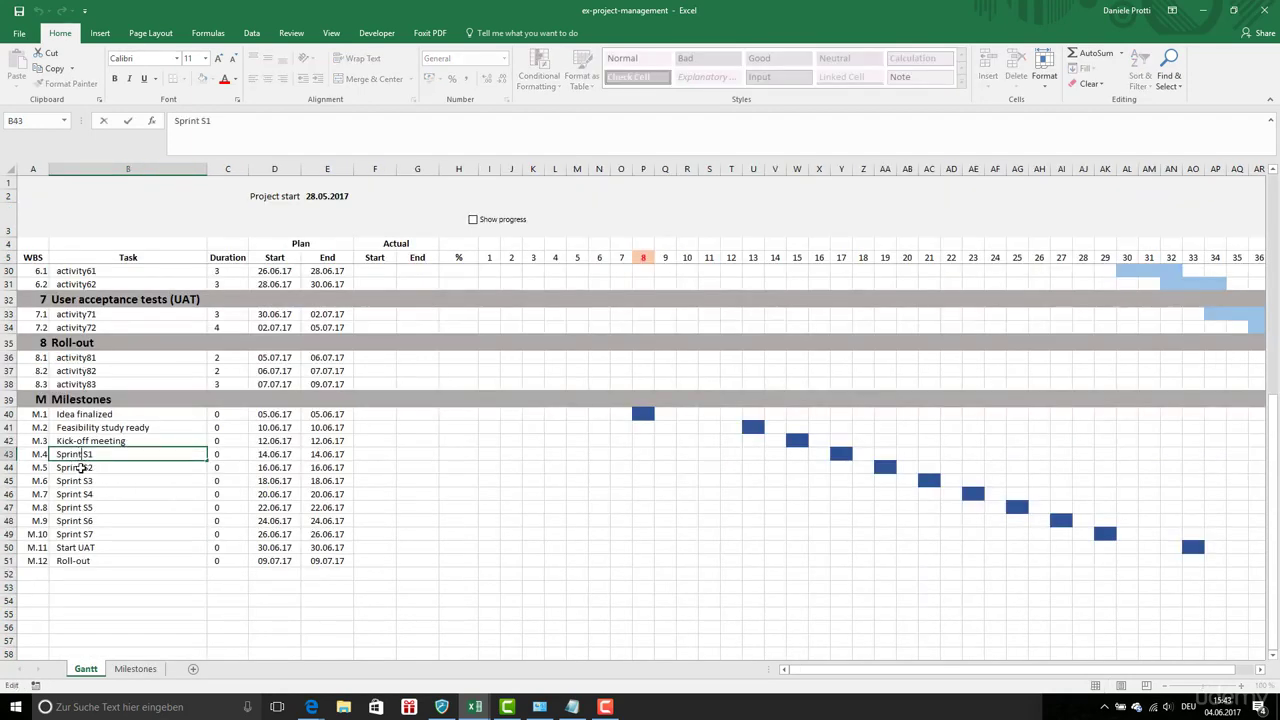
key(Return)
Review the Gantt date formulas, then the linked date and name in Milestones B2 and C2.
click(283, 360)
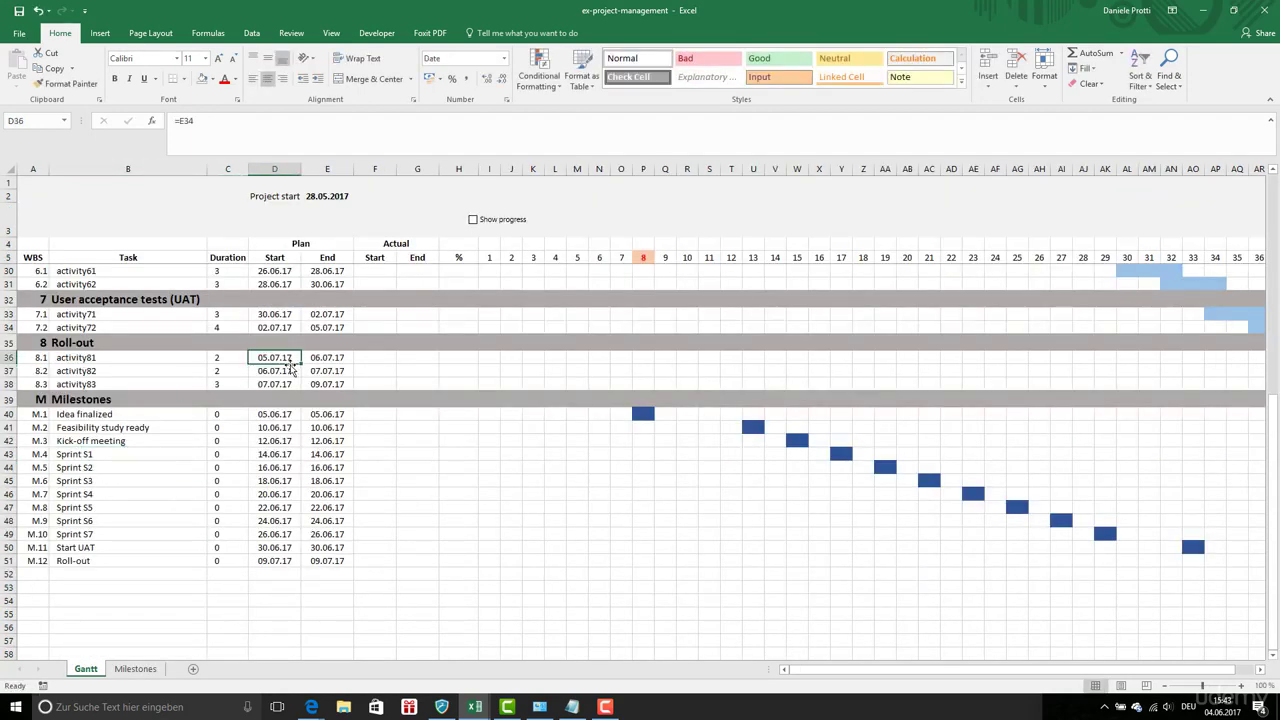
scroll(288, 370, up, 8)
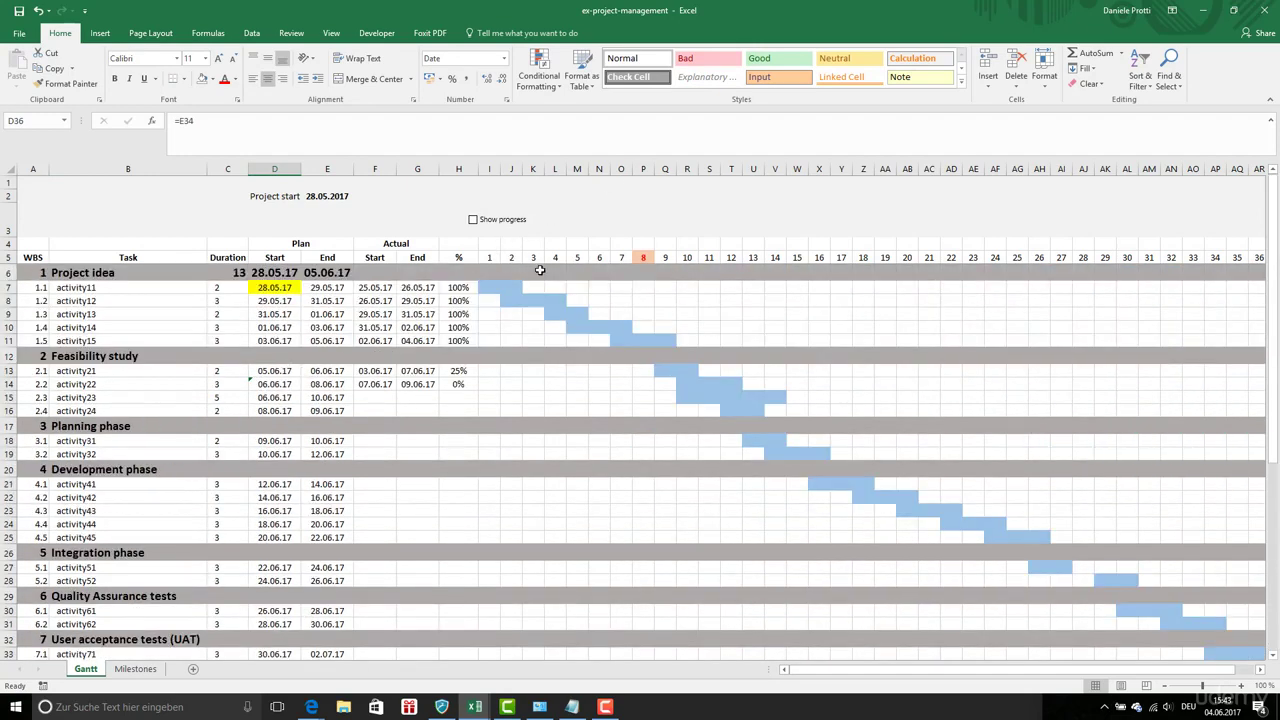
click(490, 258)
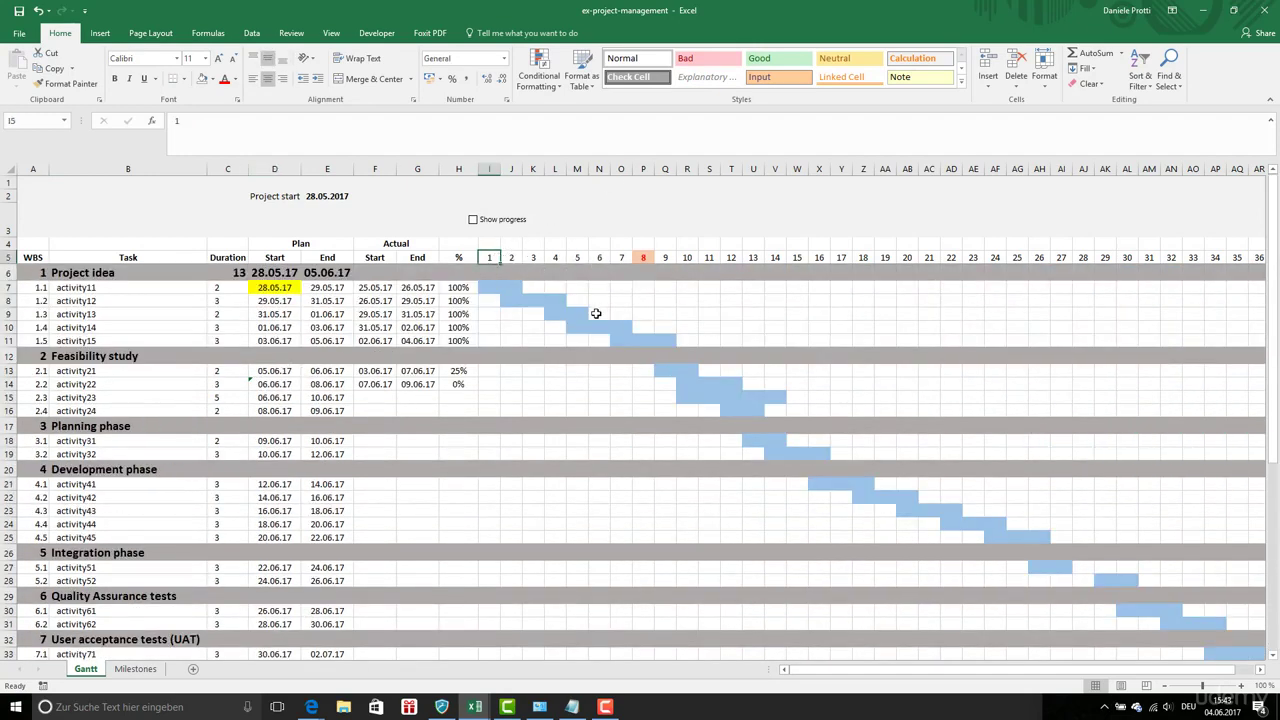
click(136, 670)
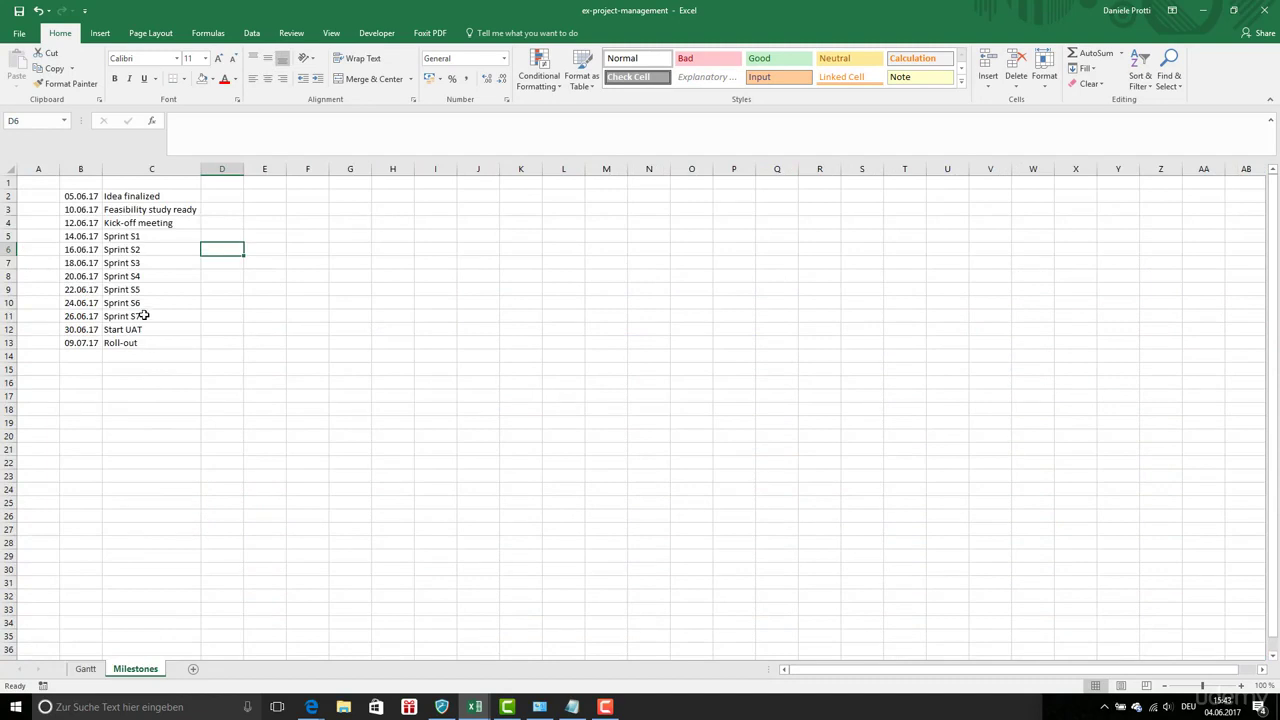
click(94, 193)
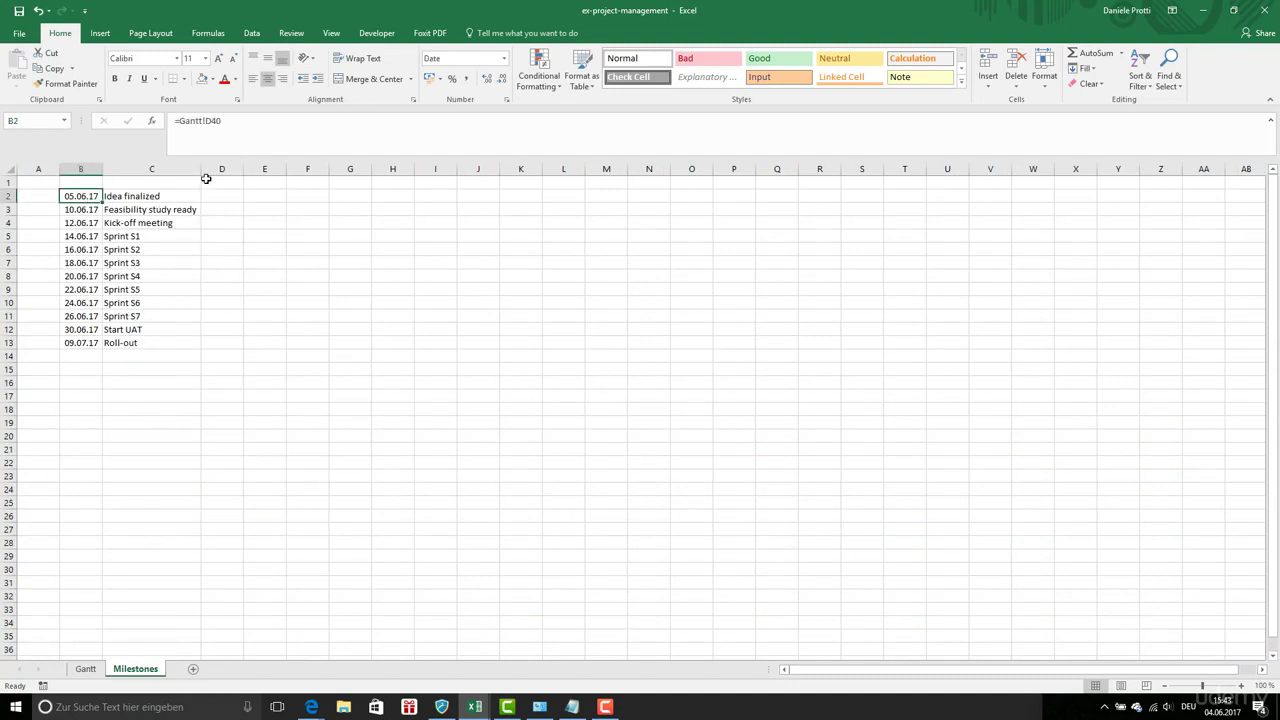
click(184, 200)
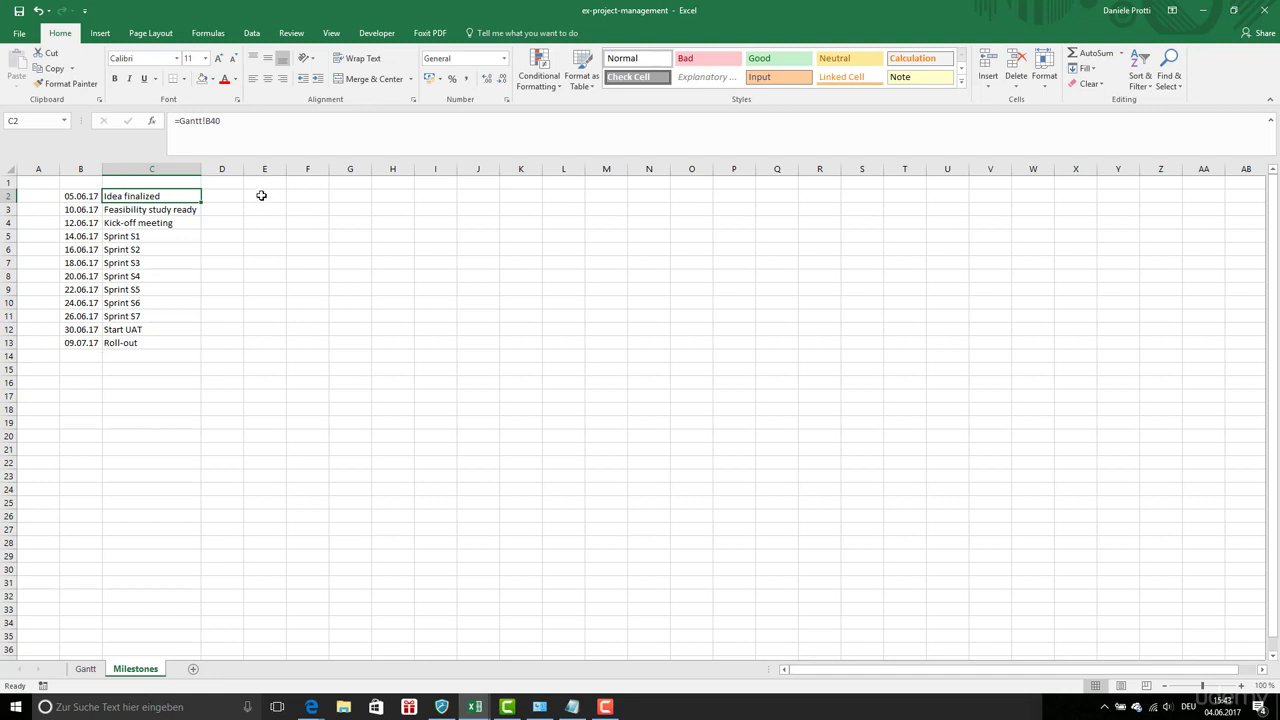
Enter =B2 in E2 and the next-day formula =E2+1 in E3.
click(261, 195)
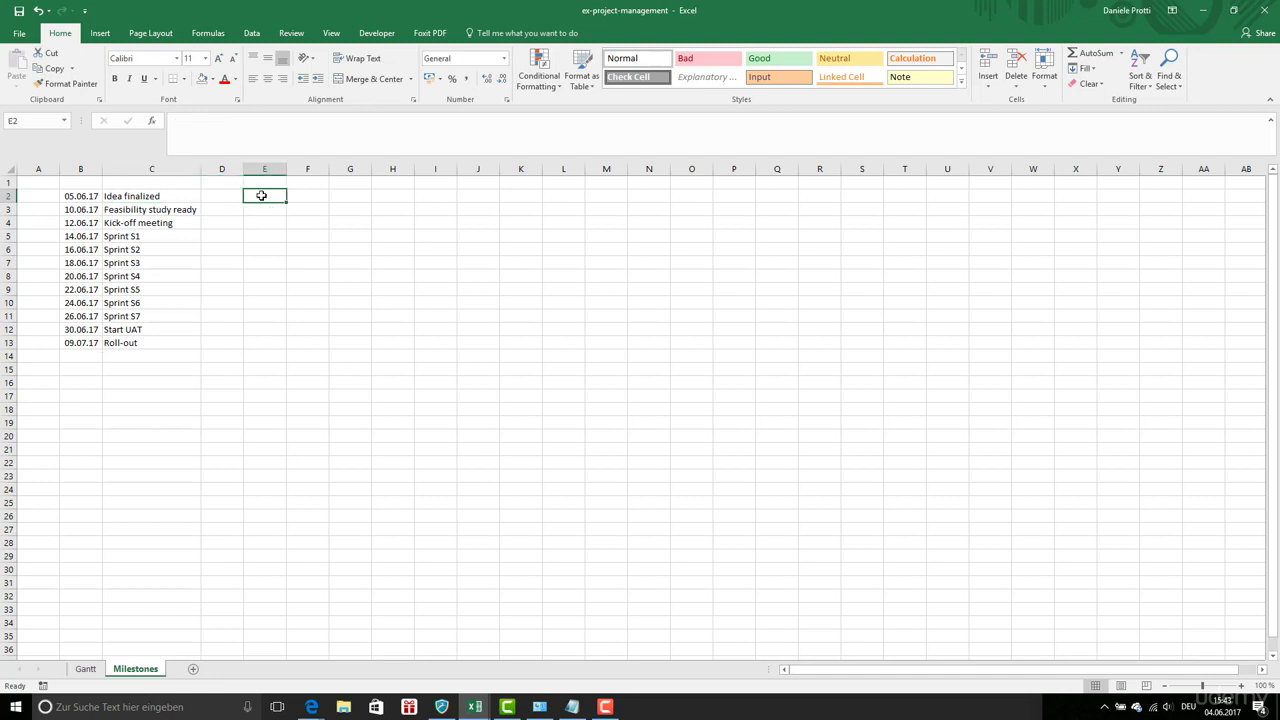
text(=)
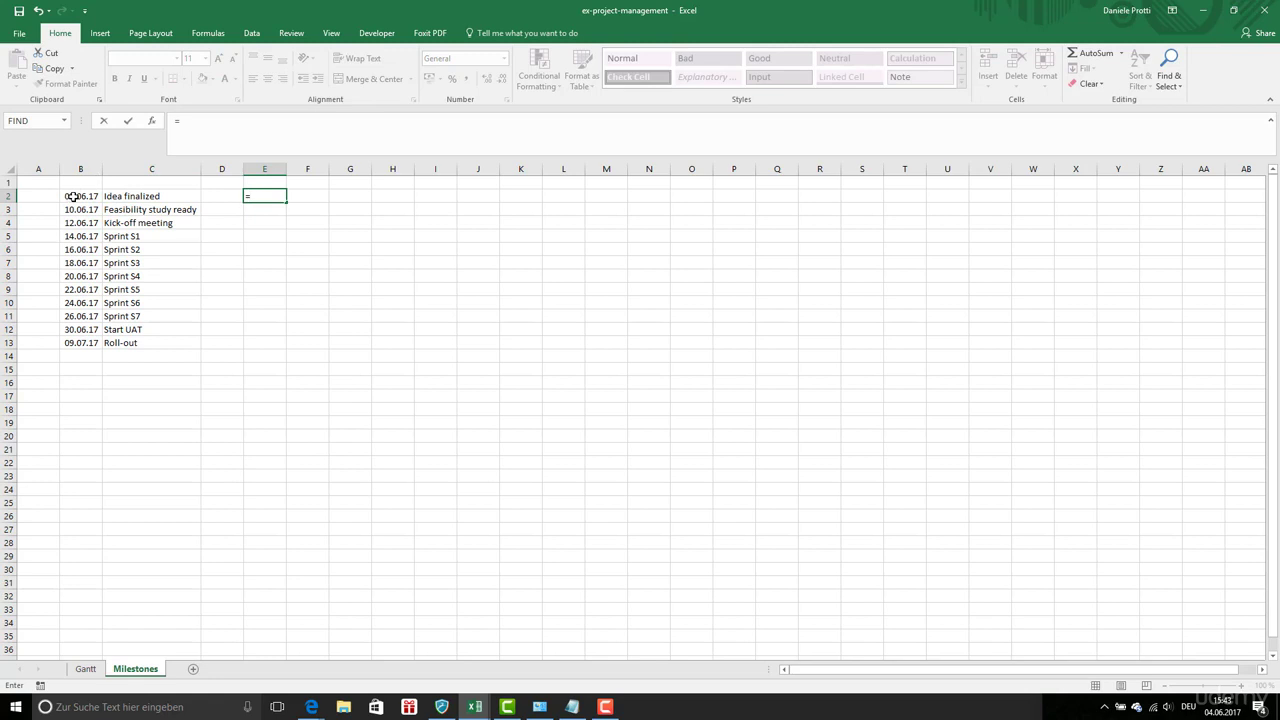
click(73, 196)
key(Return)
text(=)
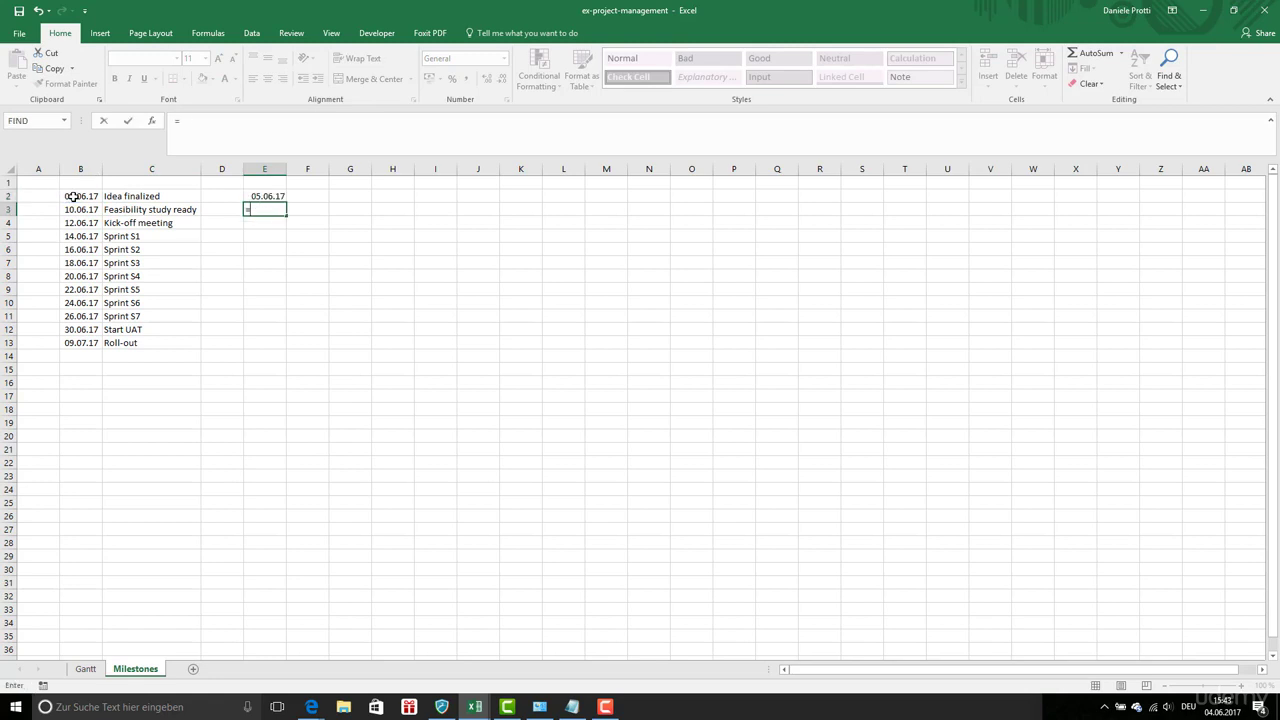
click(262, 196)
text(+1)
key(Return)
Extend the daily date series in column E down to row 36.
click(278, 195)
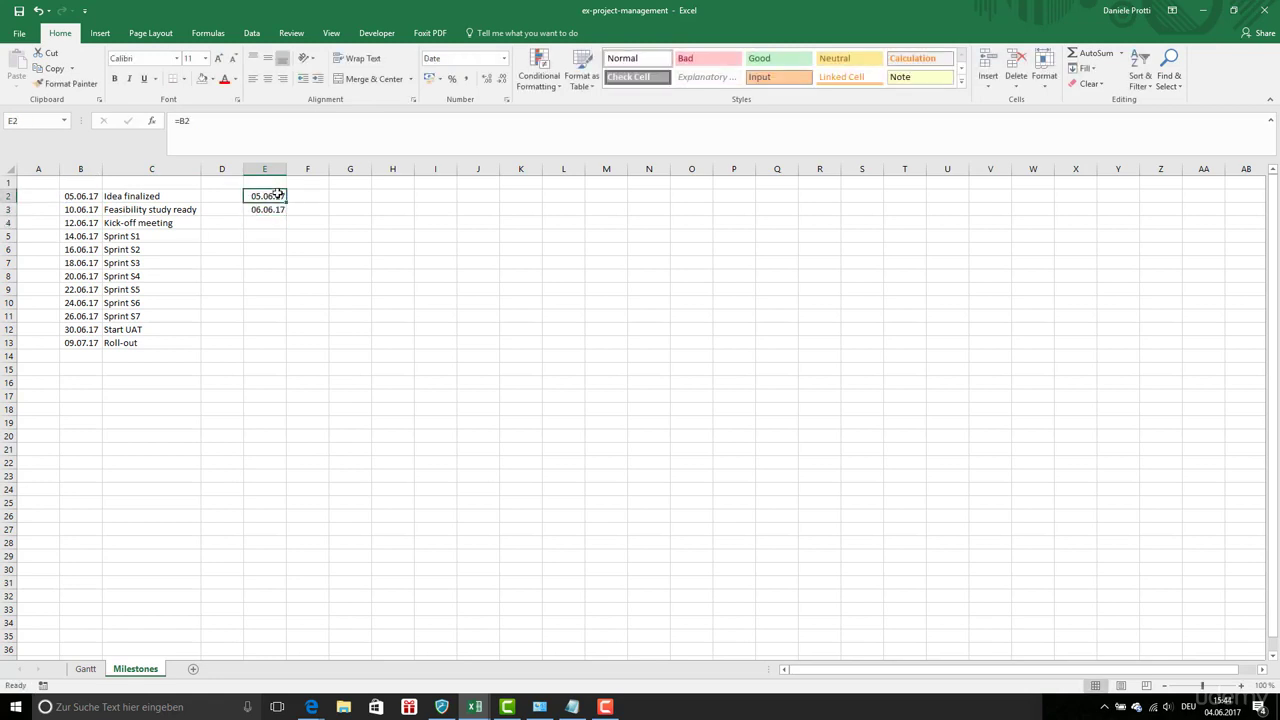
drag(278, 195, 289, 652)
click(283, 209)
click(331, 514)
click(305, 200)
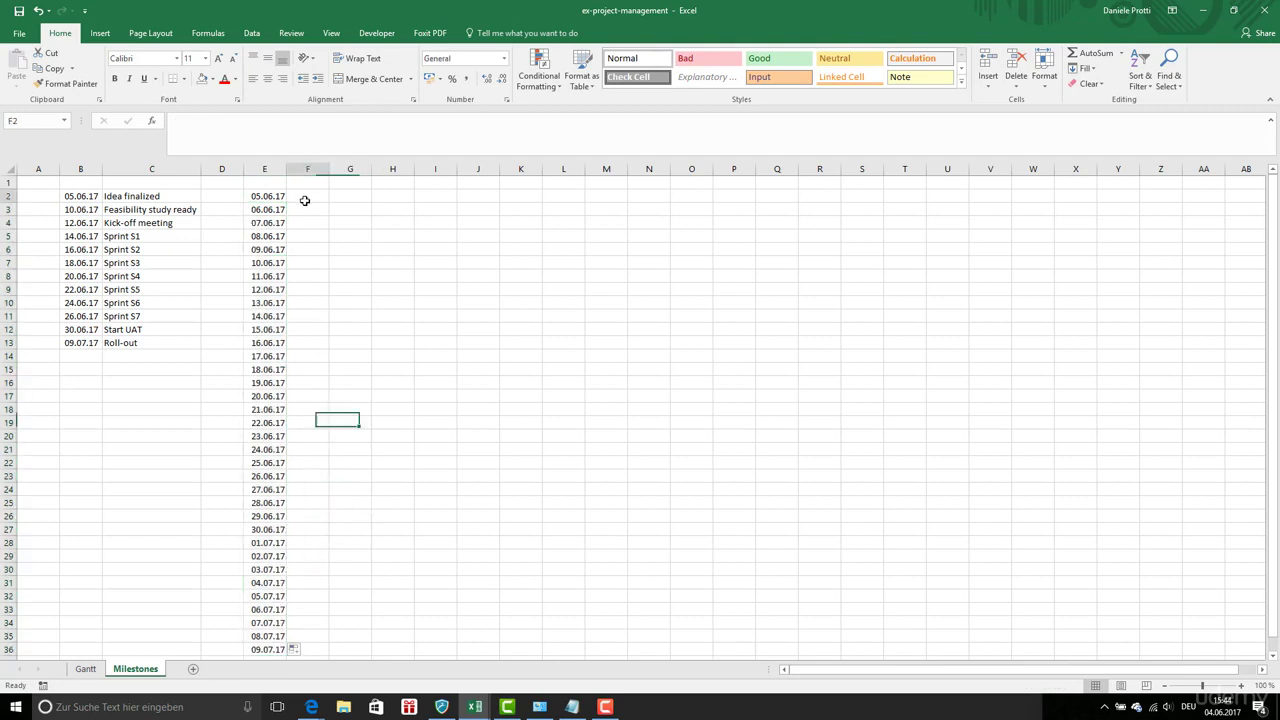
click(274, 185)
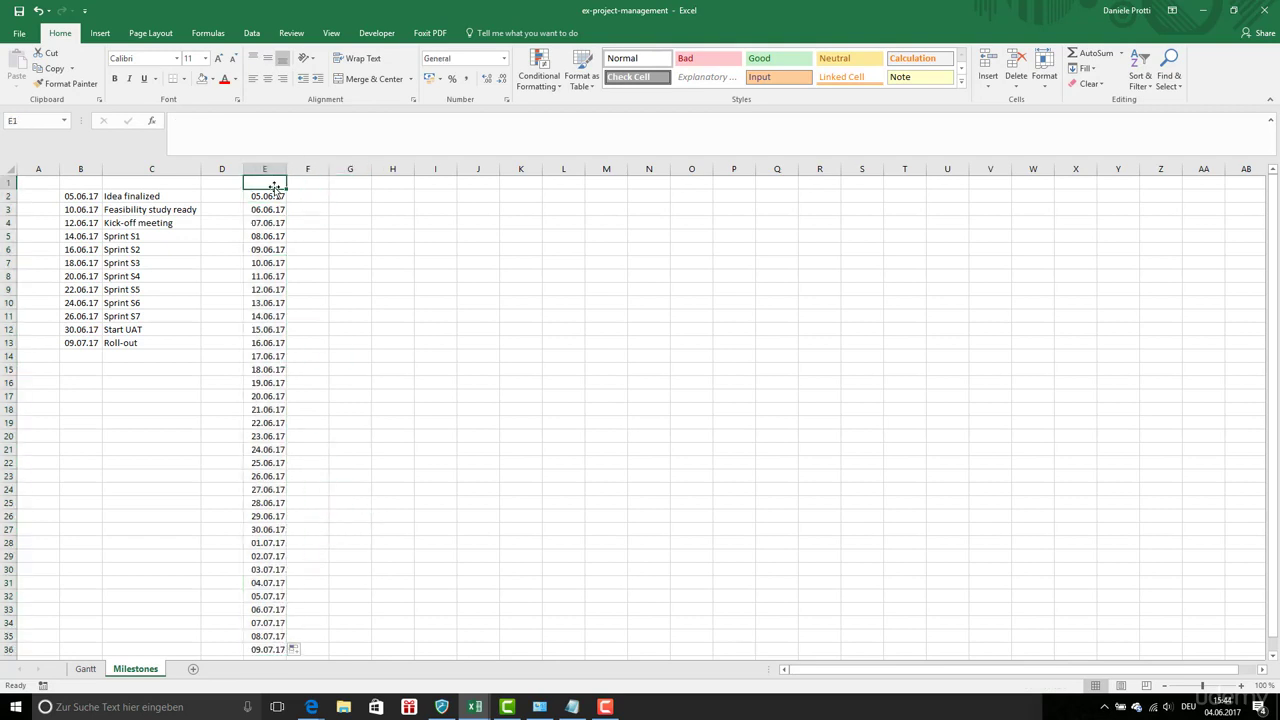
Enter the column headers Date in E1 and M in F1.
text(Date)
key(ctrl+Return)
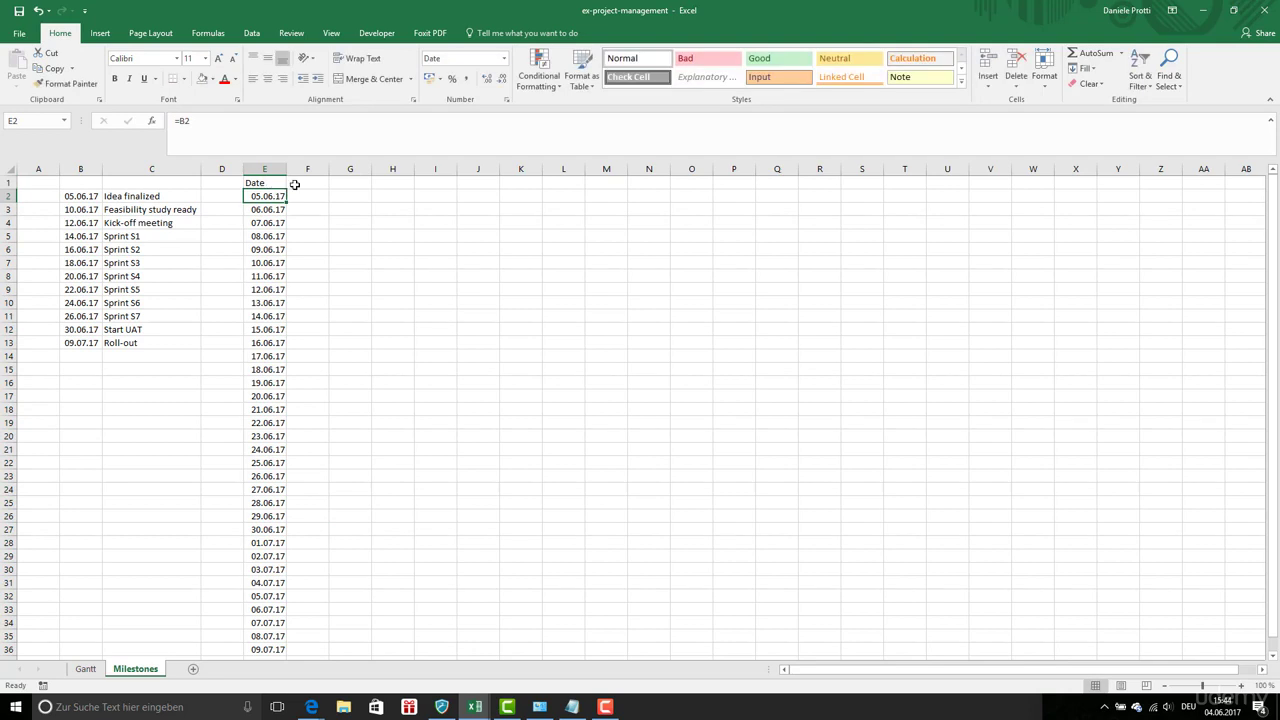
click(300, 184)
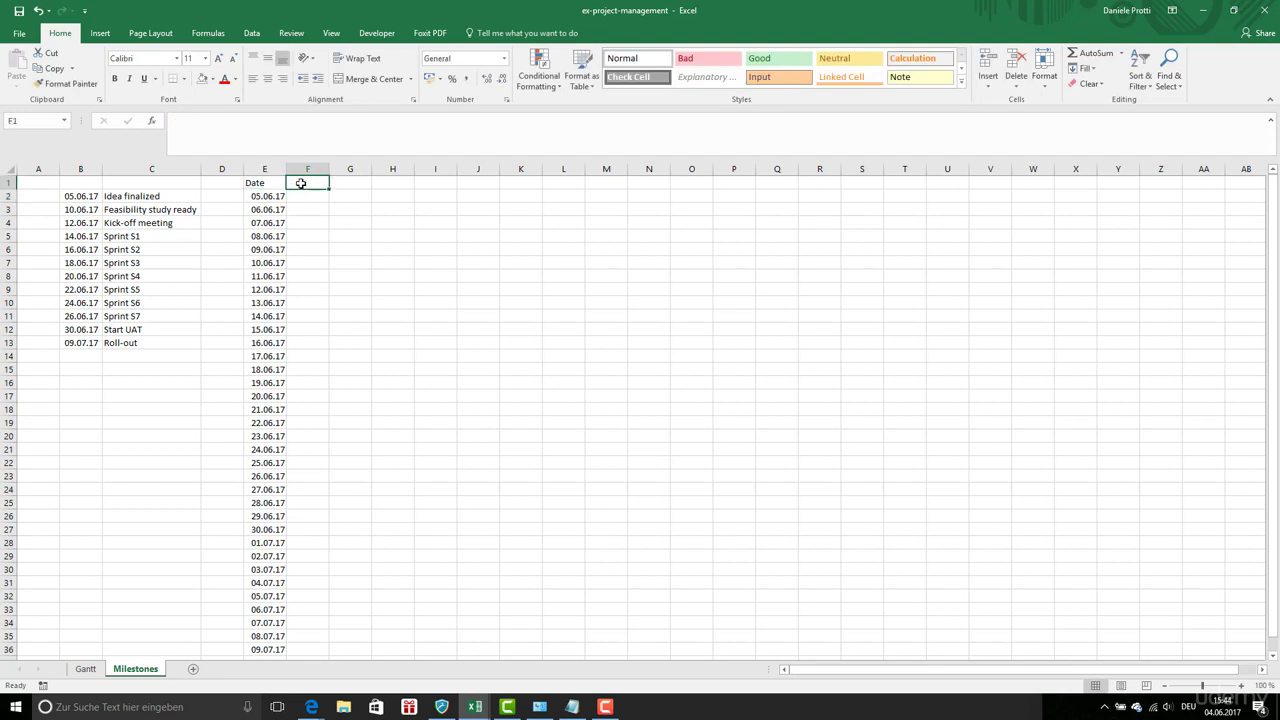
text(Mi)
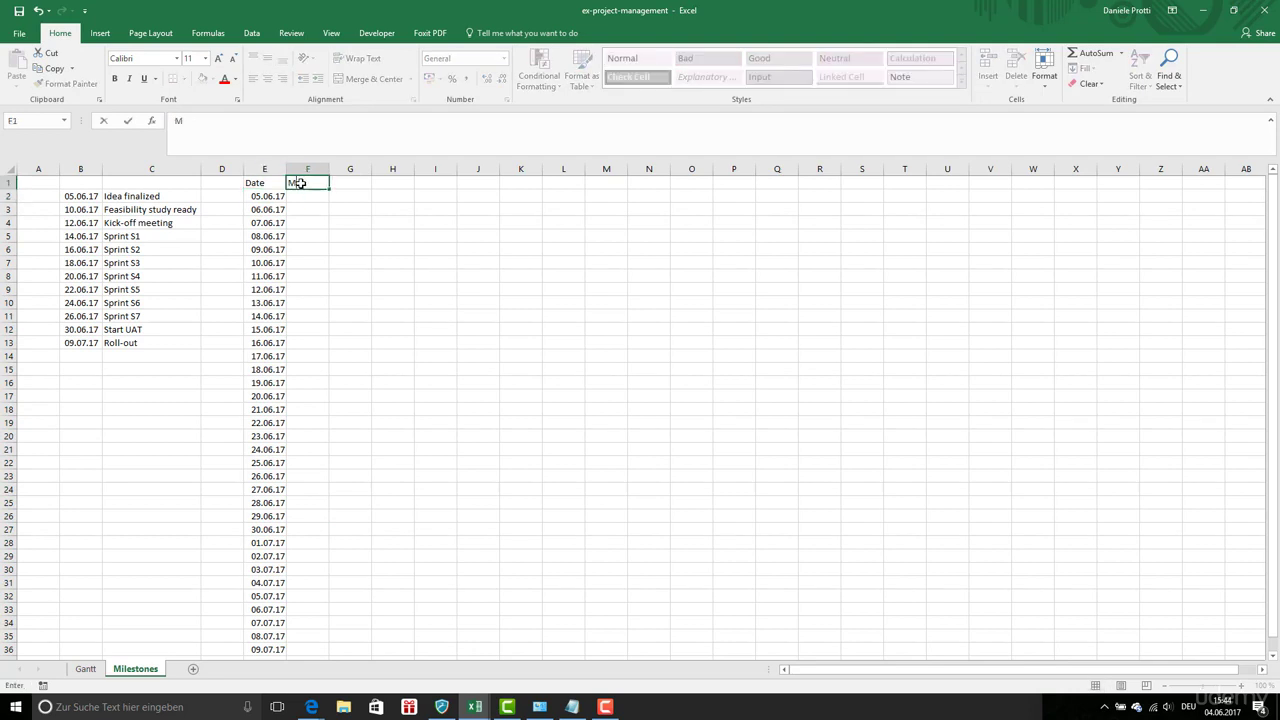
key(Return)
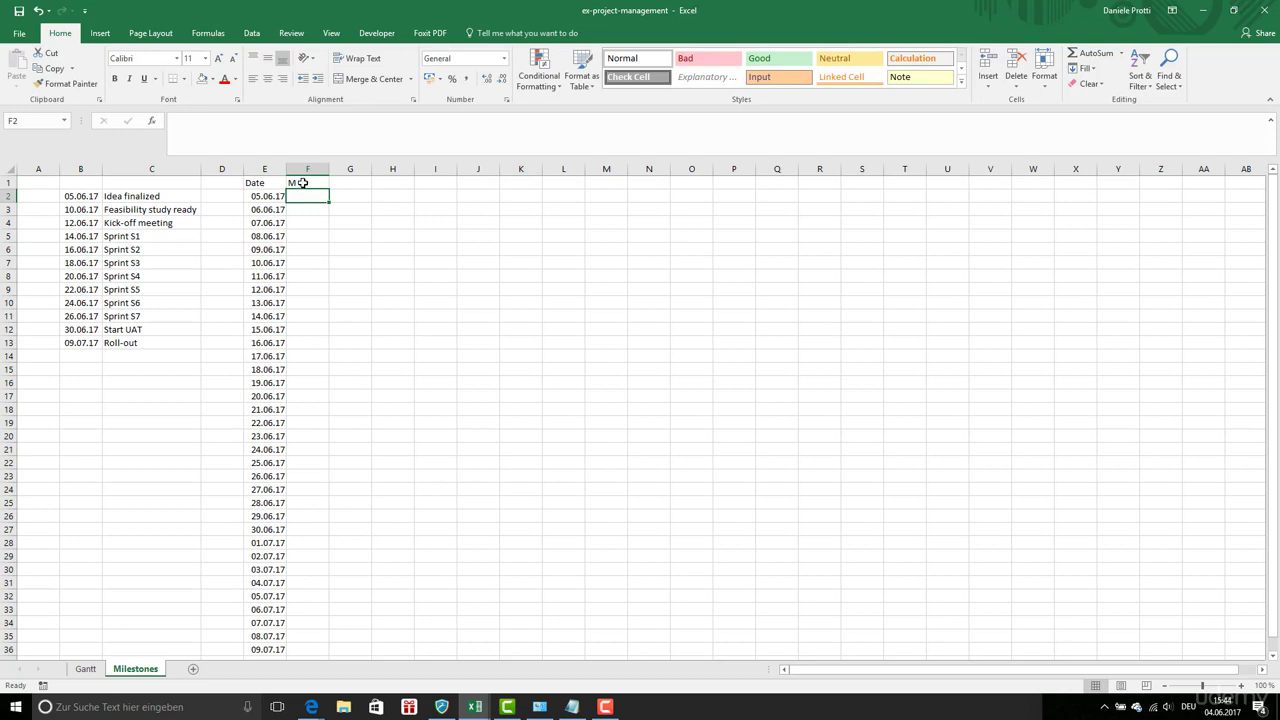
Enter =INDEX(C2:C13;MATCH(E2;B2:B13;0)) in F2, autofit column F and copy it to F5.
text(=)
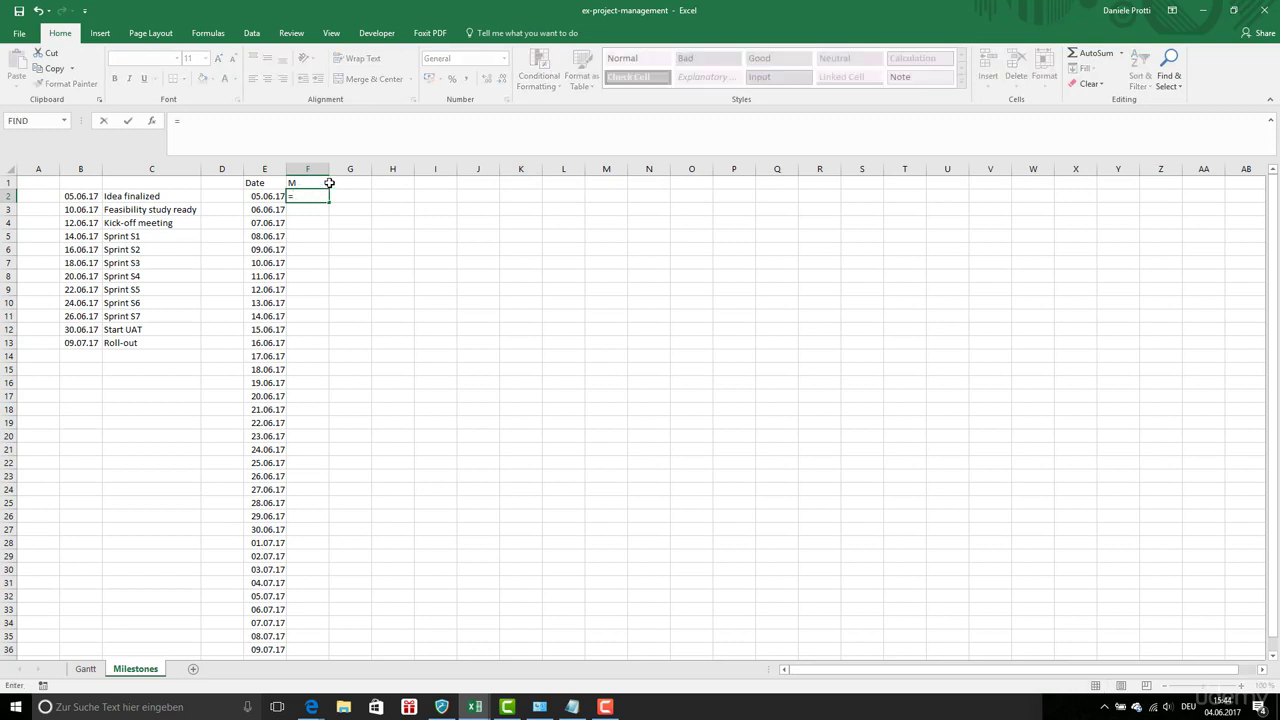
text(INDEX()
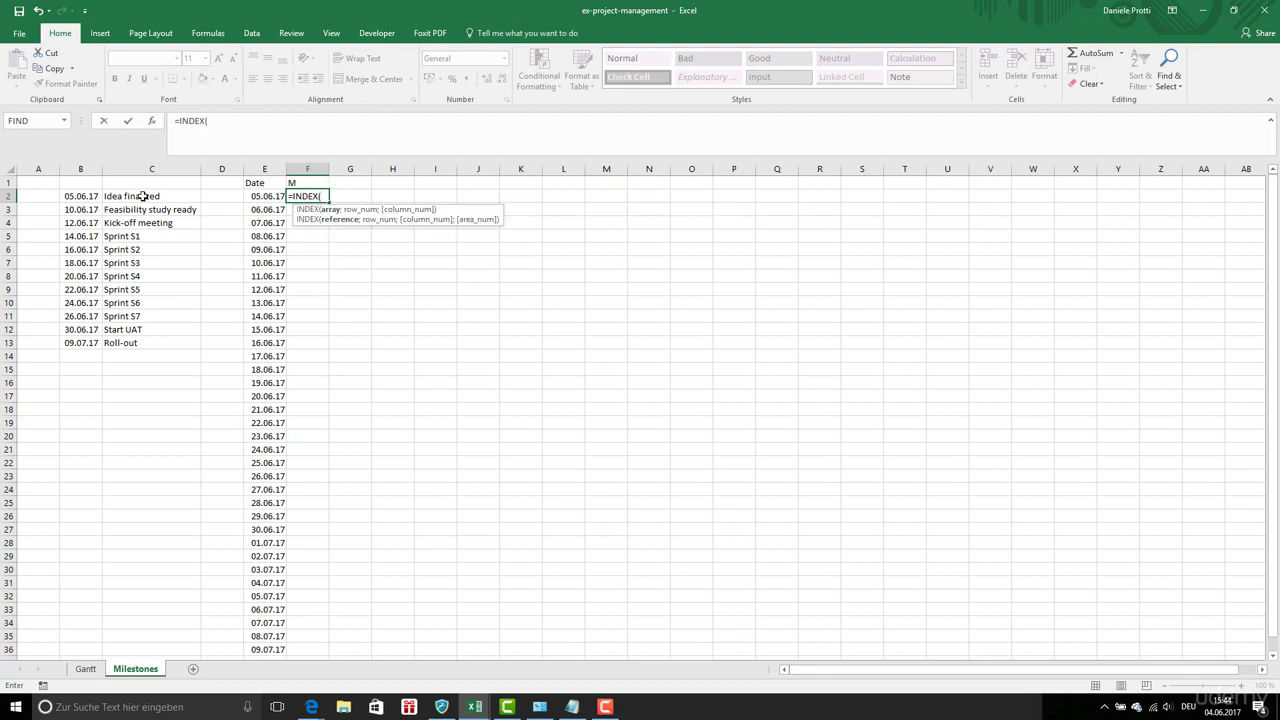
drag(143, 196, 145, 342)
text(;)
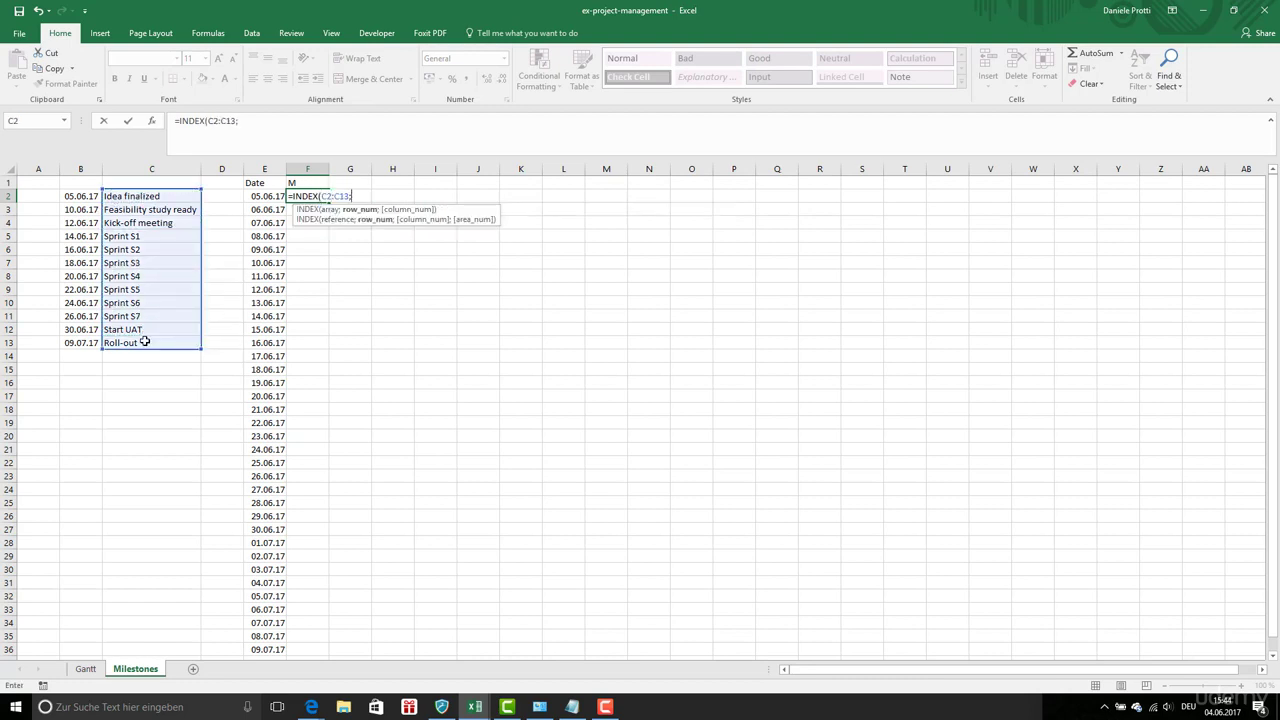
text(MATCH()
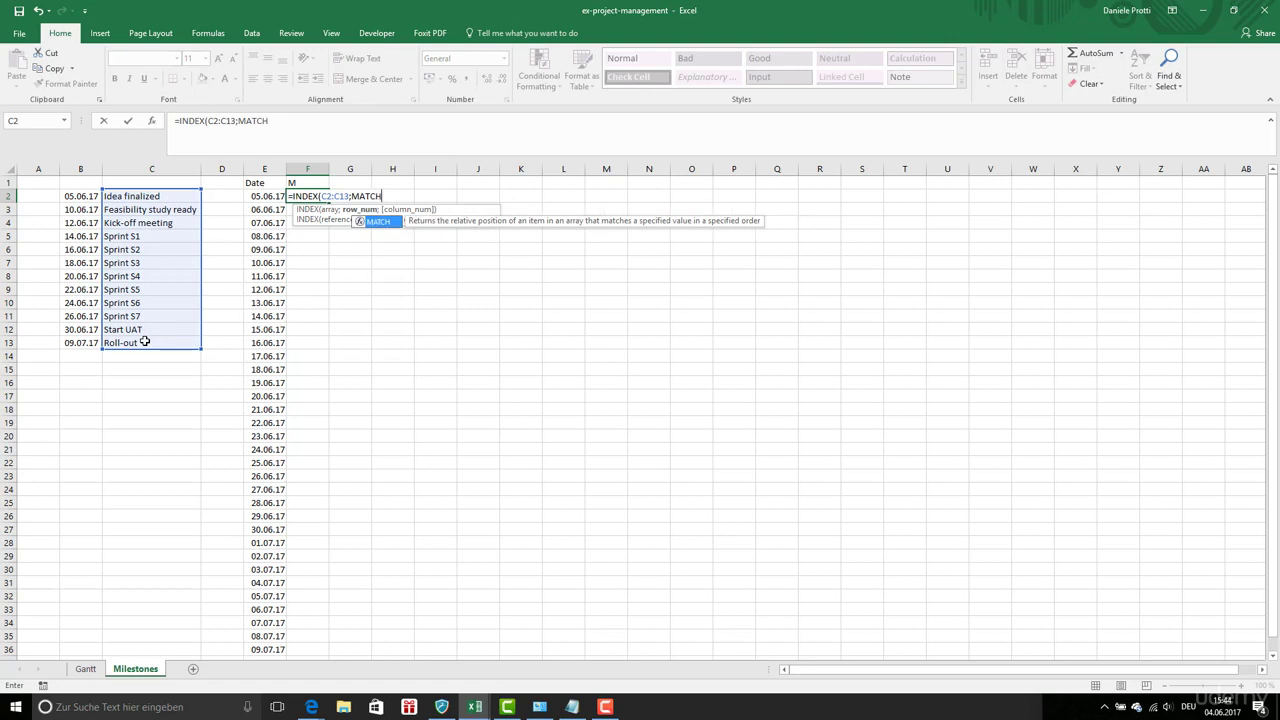
click(273, 196)
text(;)
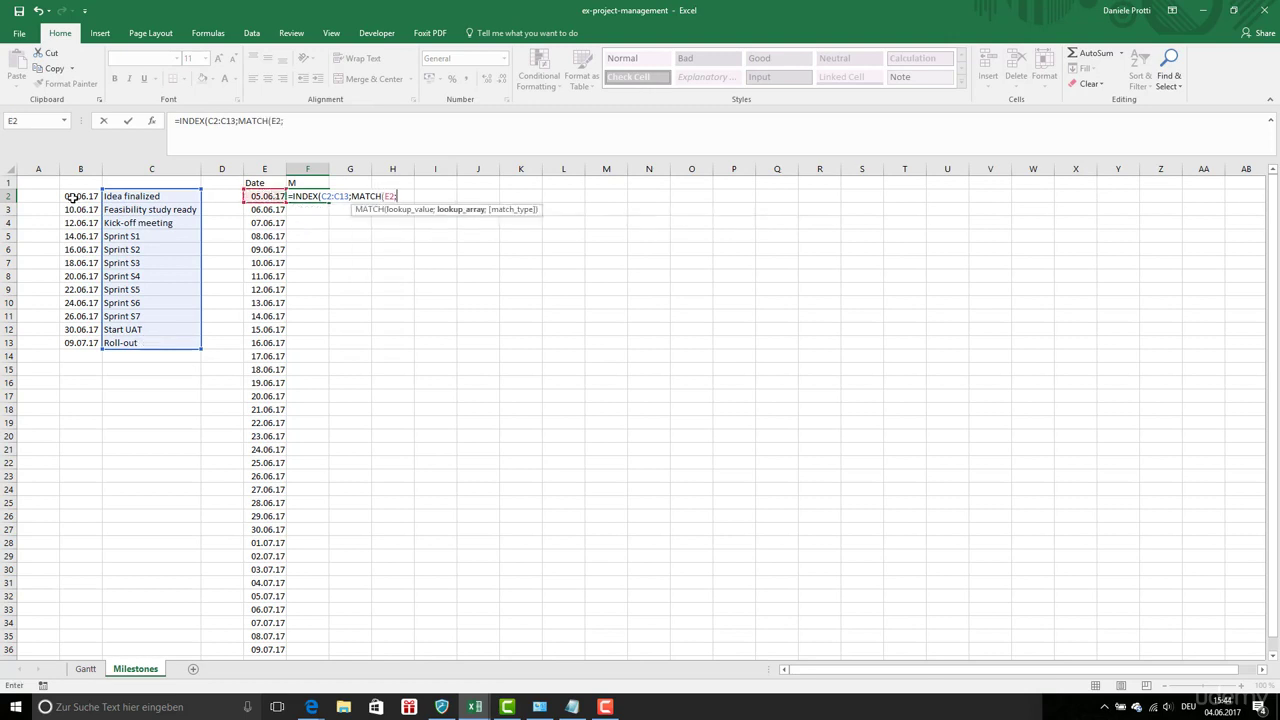
drag(70, 196, 90, 343)
text(;0))
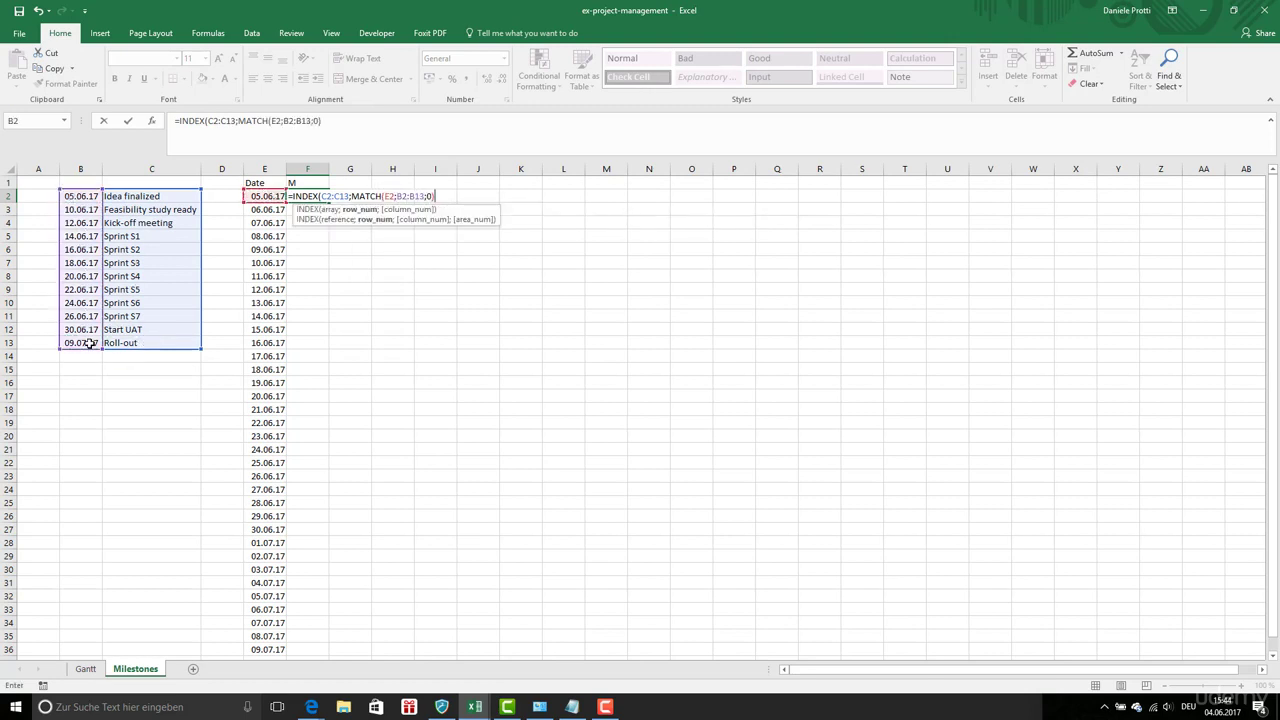
text())
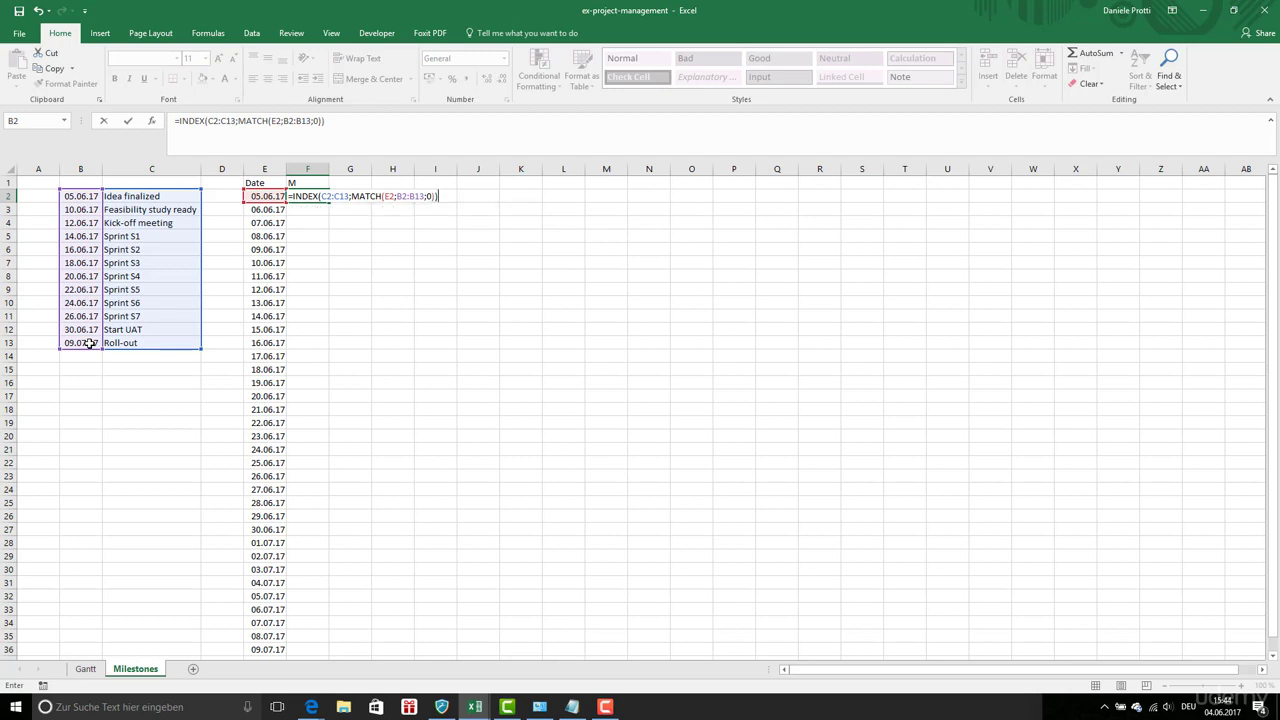
key(Return)
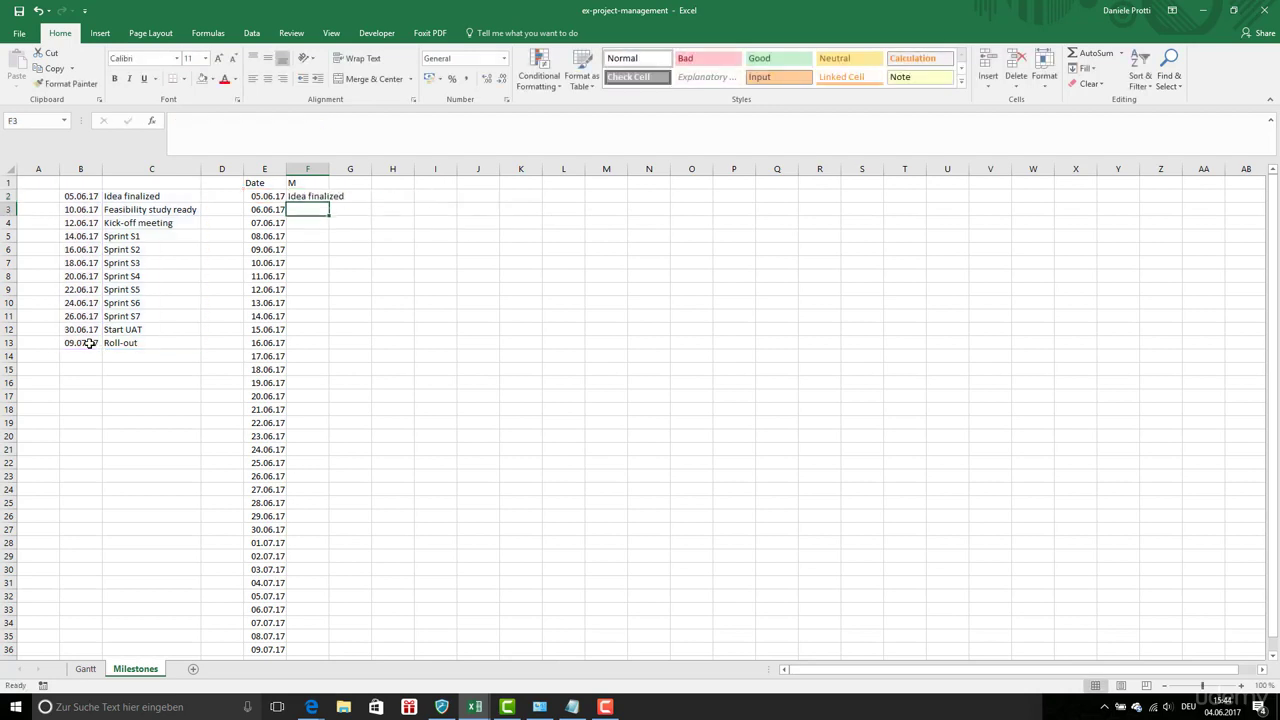
double_click(329, 169)
click(328, 196)
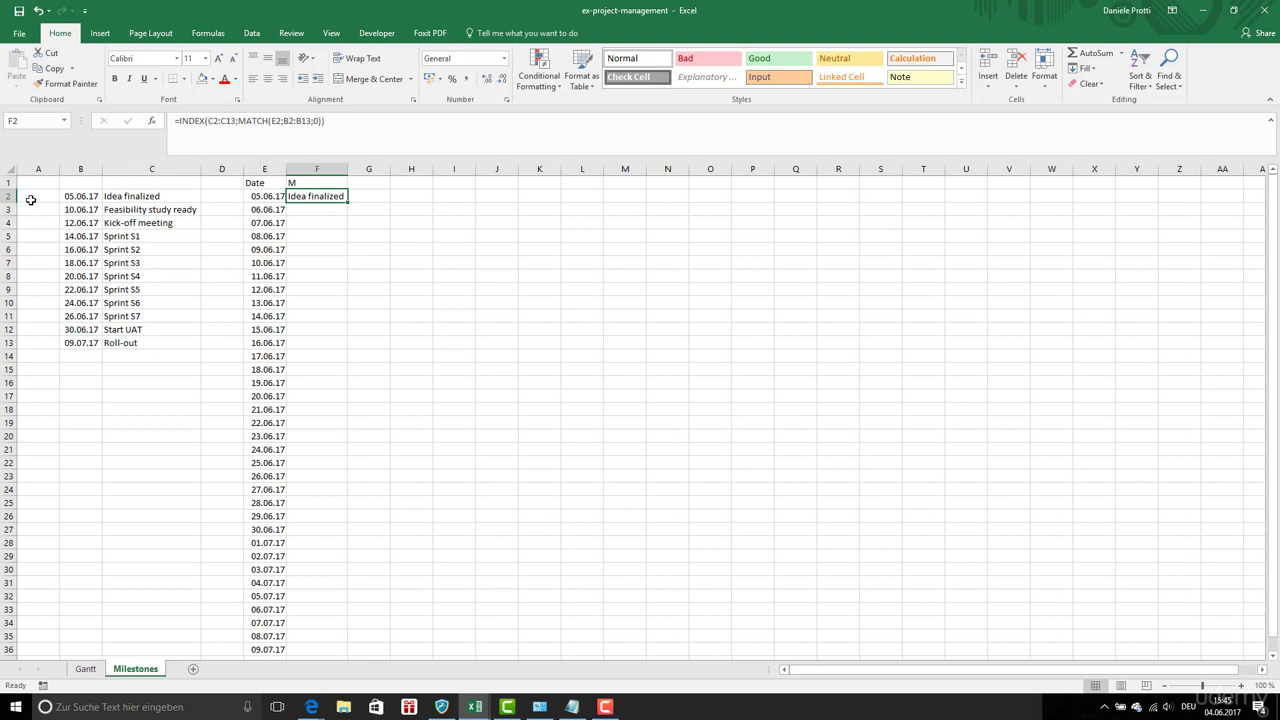
drag(348, 202, 348, 240)
Wrap the F2 lookup in IFNA returning "" and fill it down to F24.
click(178, 121)
text(IFNA()
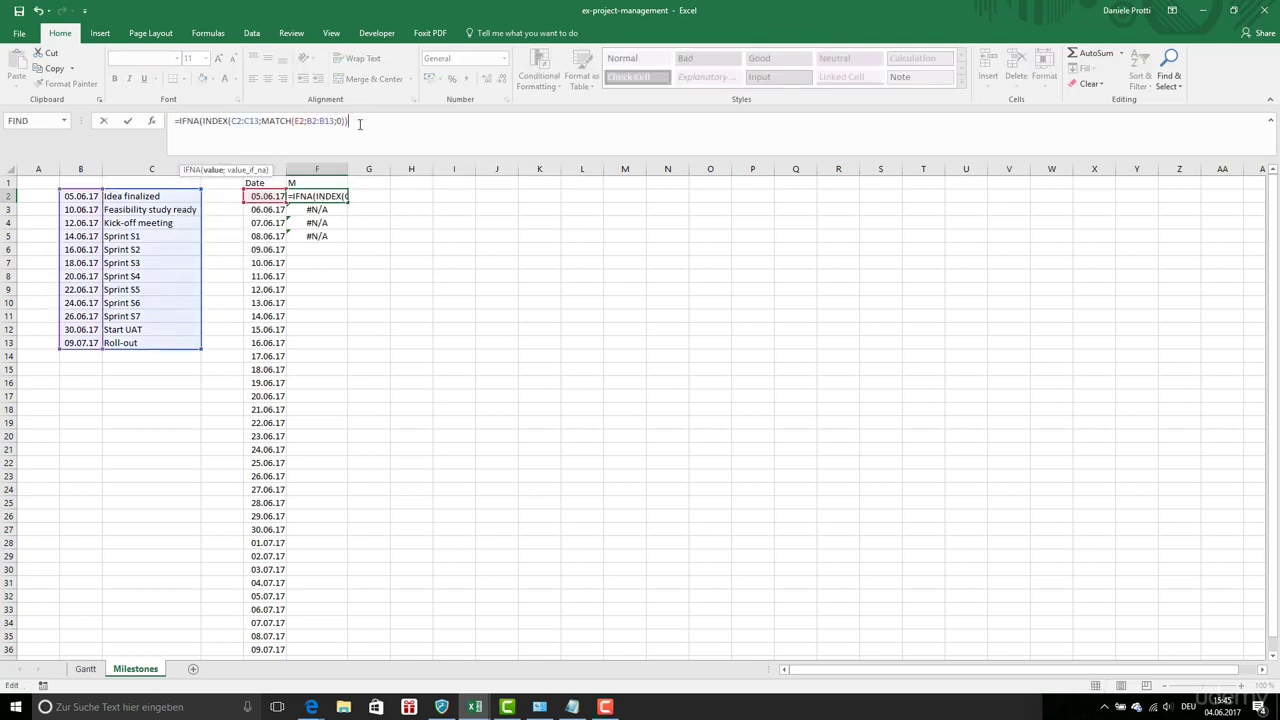
text(;""))
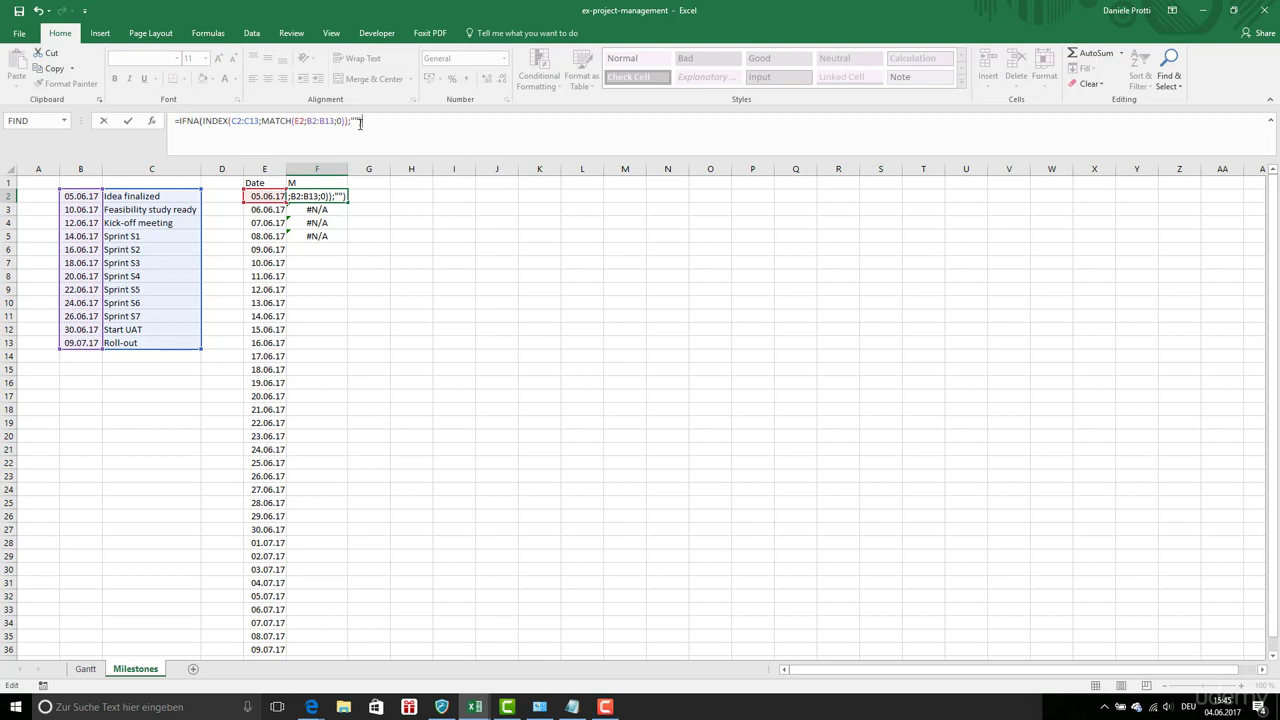
key(Return)
click(330, 198)
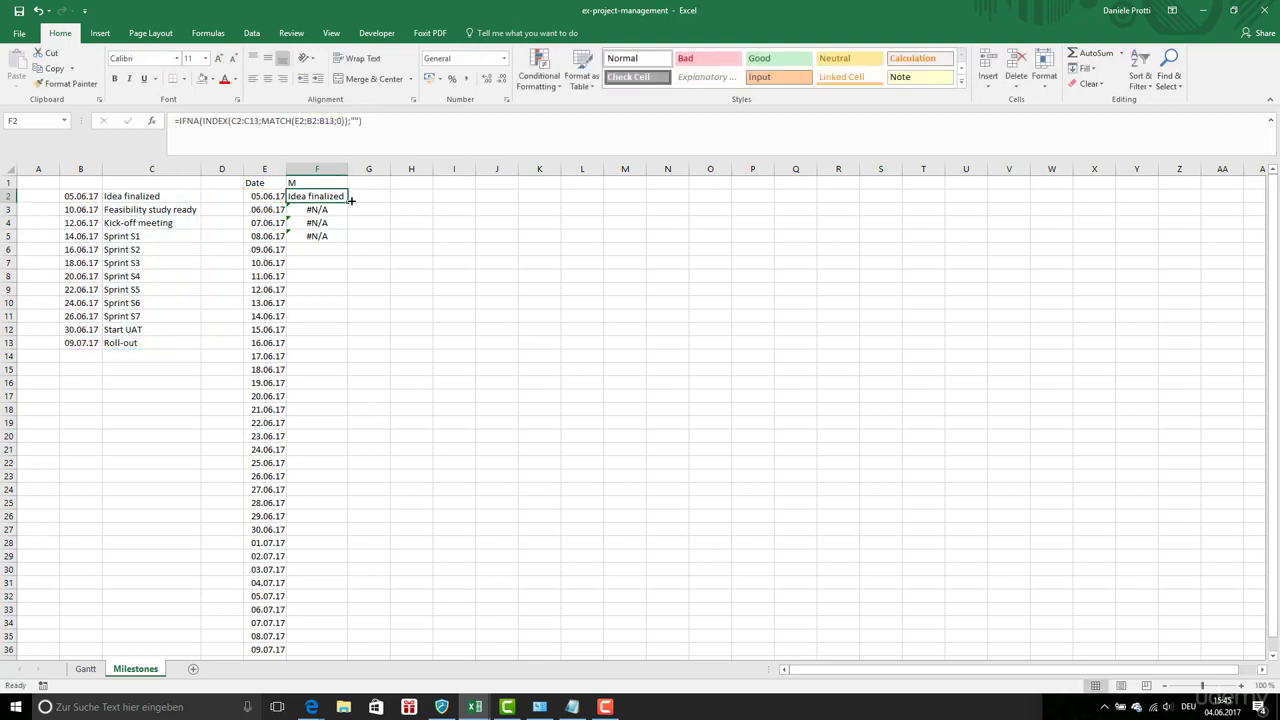
drag(346, 200, 334, 489)
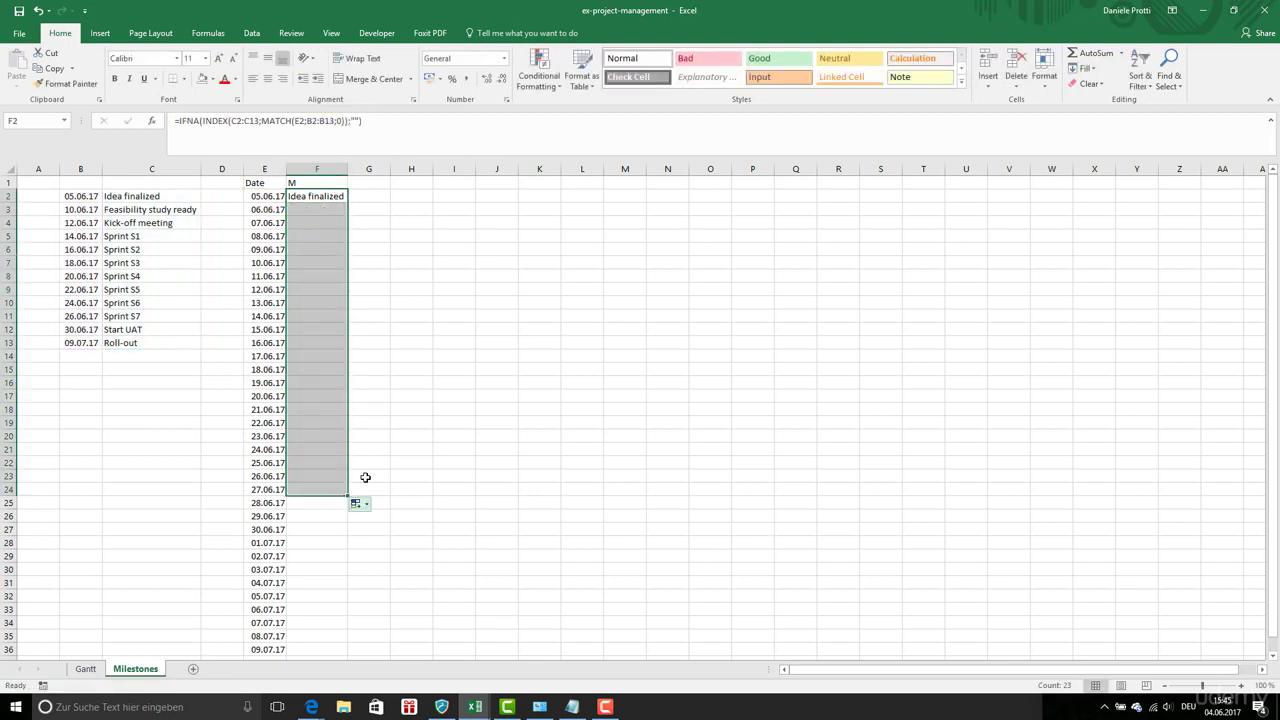
scroll(383, 425, down, 2)
scroll(380, 412, up, 2)
click(313, 198)
Change the F2 lookup ranges to absolute $C$2:$C$13 and $B$2:$B$13.
click(320, 121)
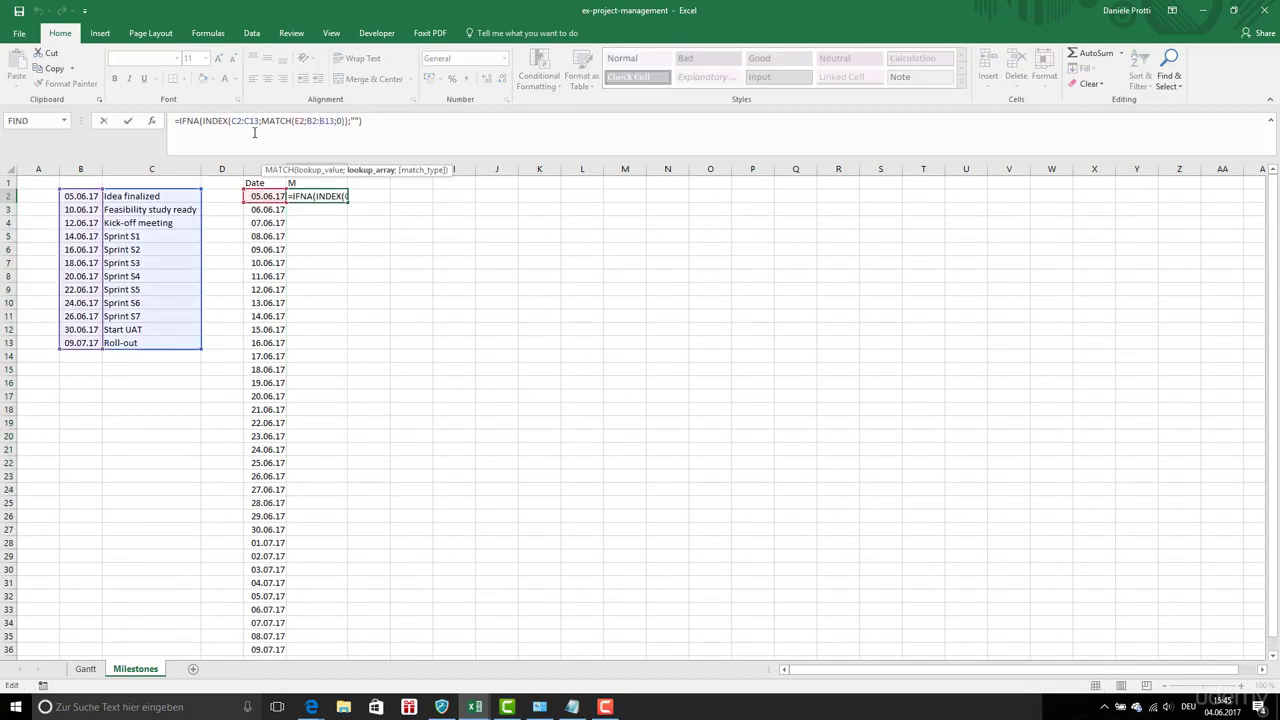
click(298, 121)
click(233, 121)
text($C)
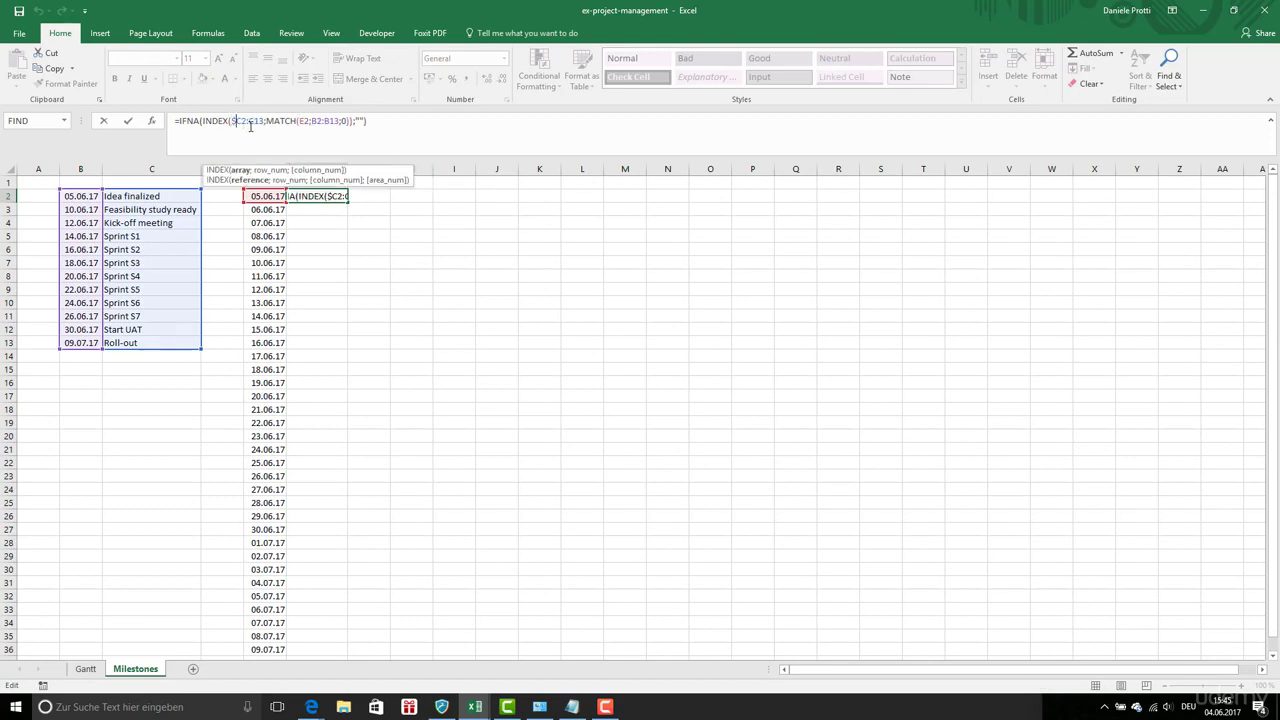
text($2:$C$)
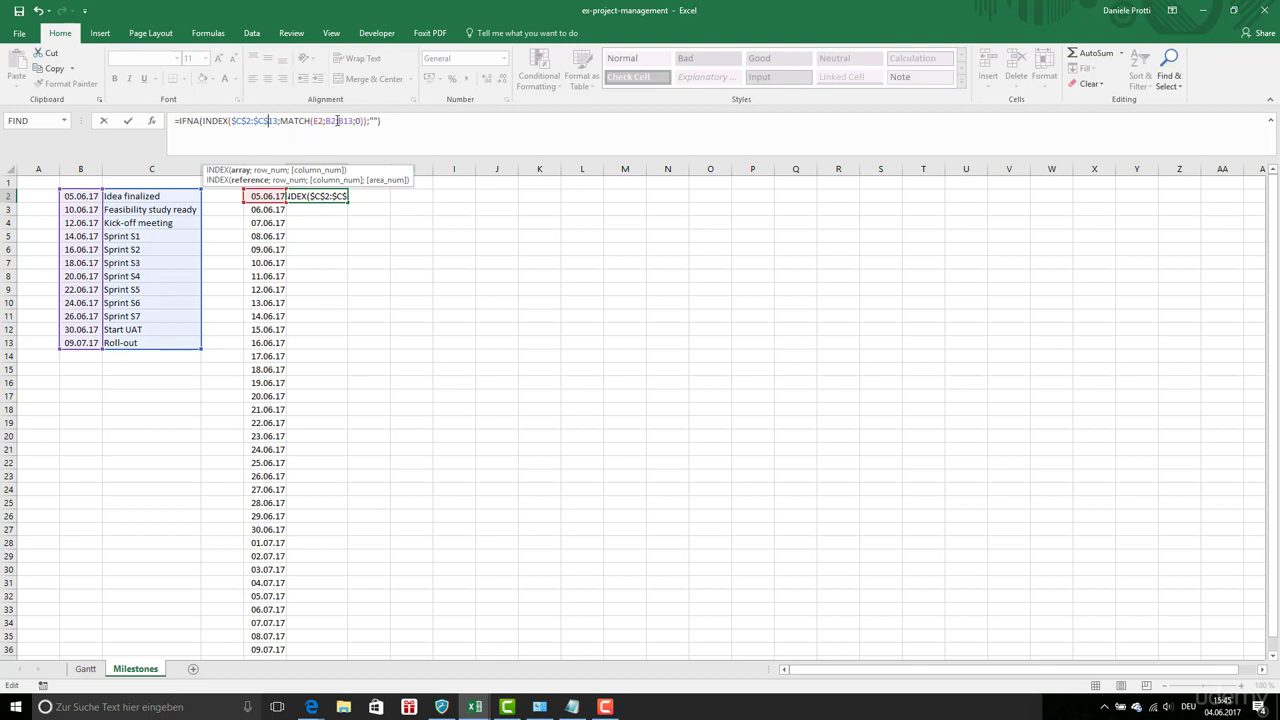
click(328, 120)
text($)
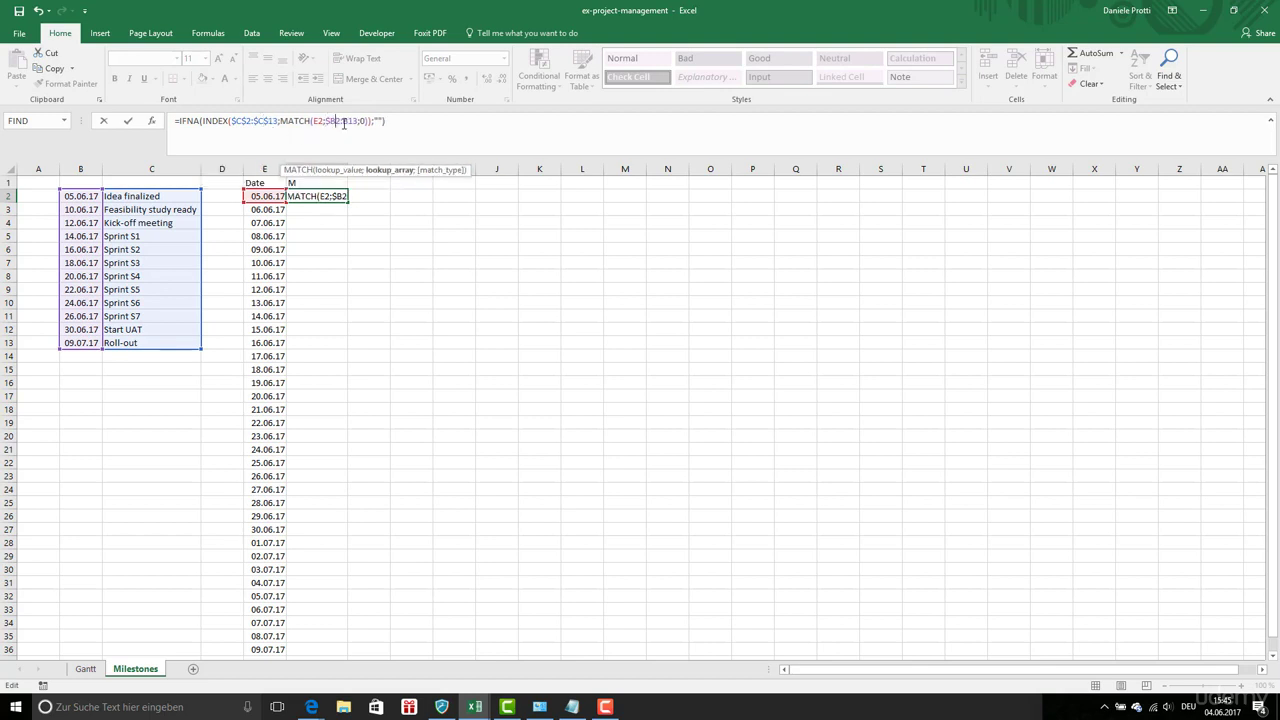
click(339, 121)
text($)
click(352, 121)
text($)
click(357, 120)
text($B$)
key(Return)
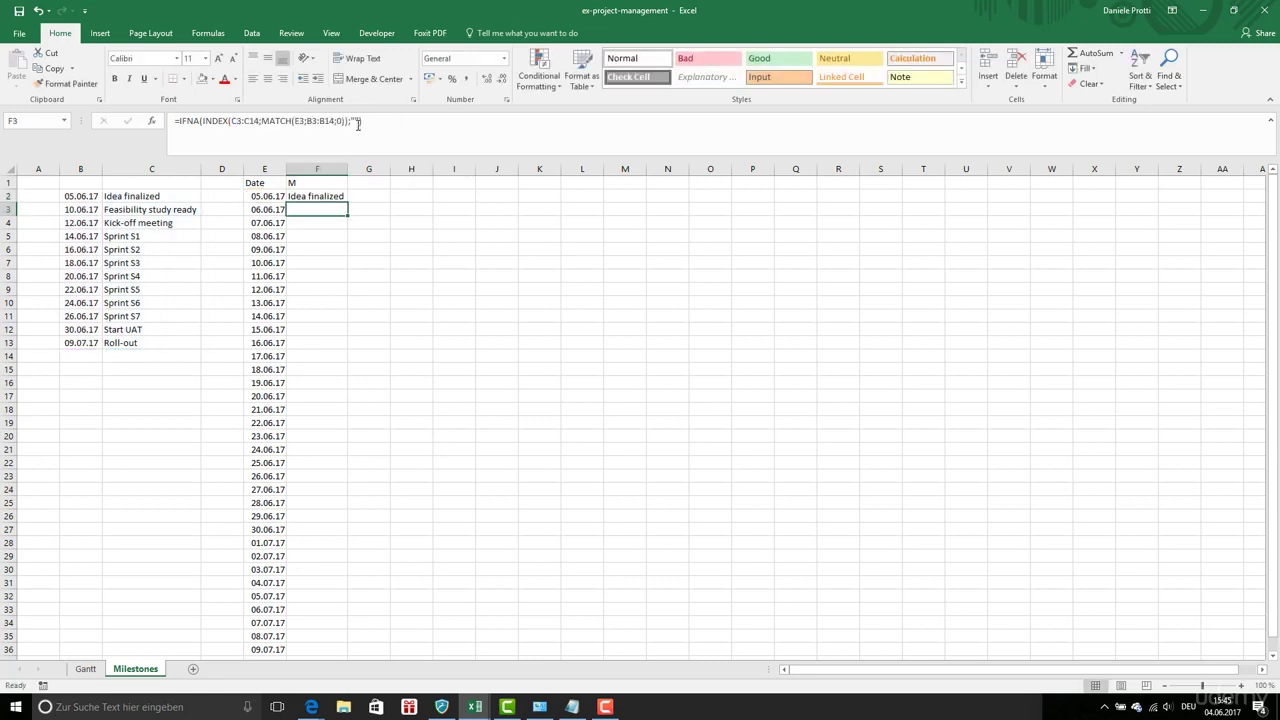
Fill the F2 formula down to F36 and widen column F for the names.
click(340, 196)
drag(347, 202, 347, 466)
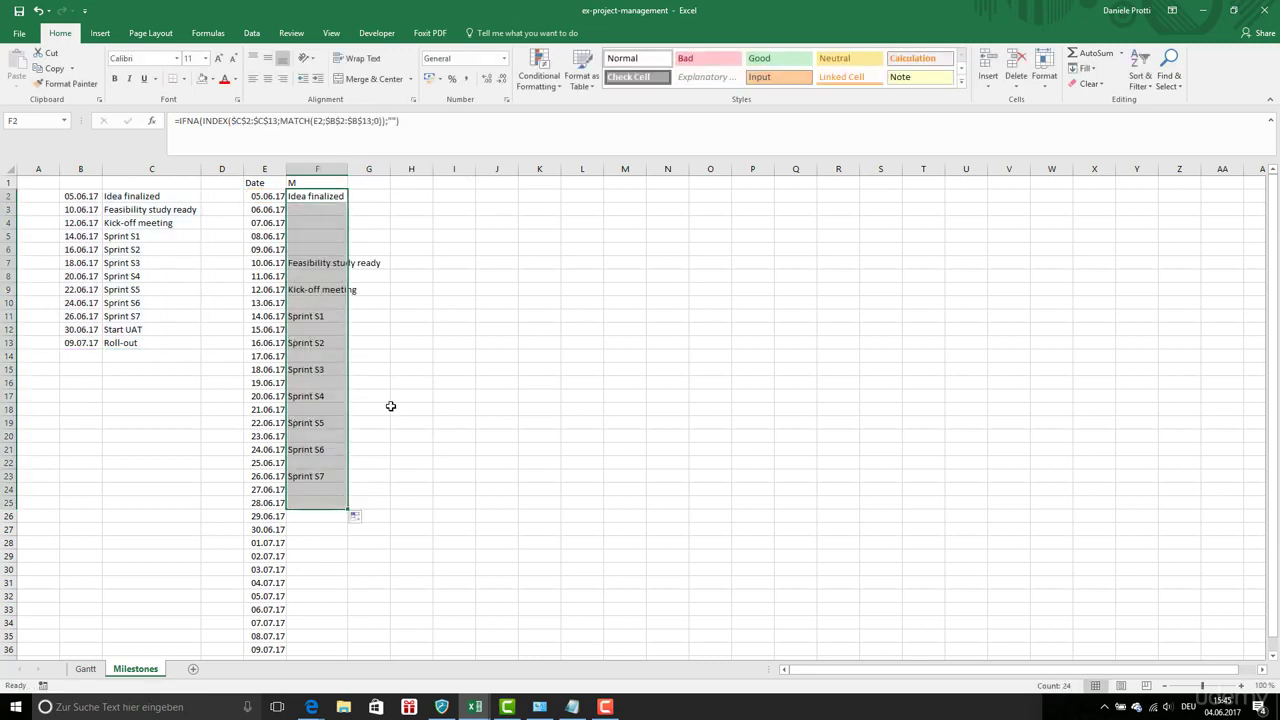
scroll(391, 406, down, 4)
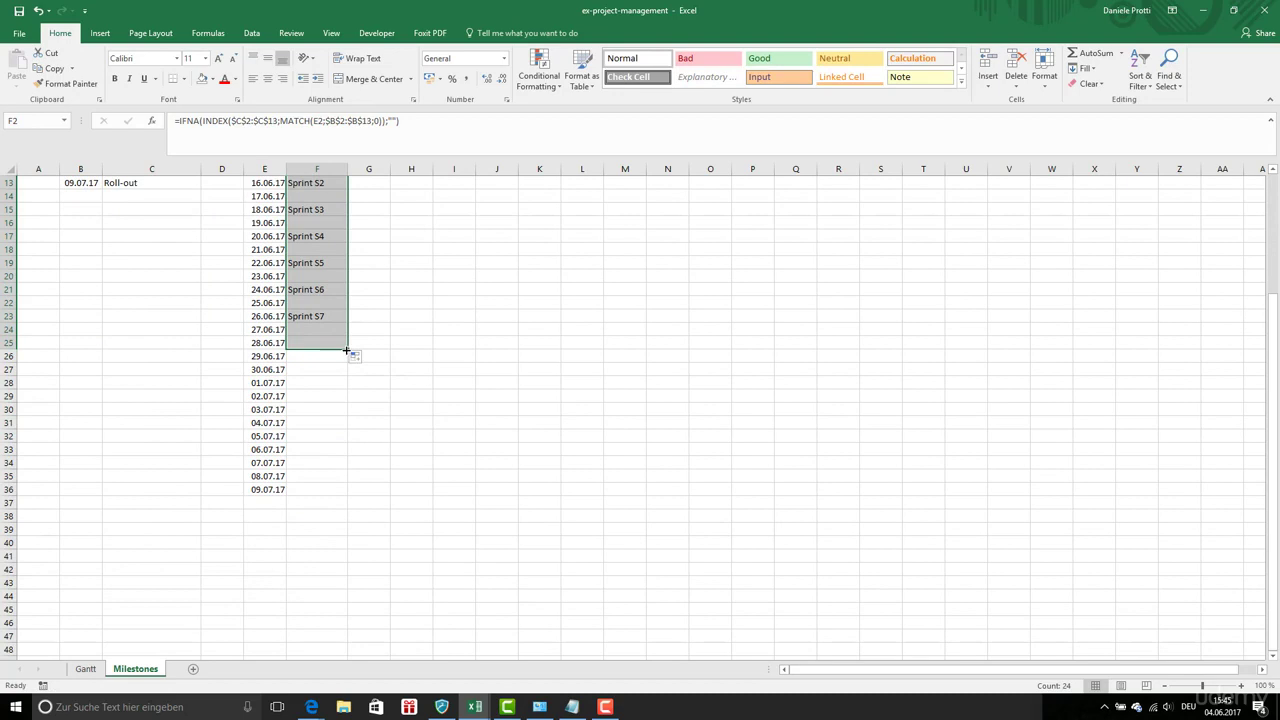
drag(346, 350, 359, 490)
drag(348, 168, 385, 168)
click(390, 233)
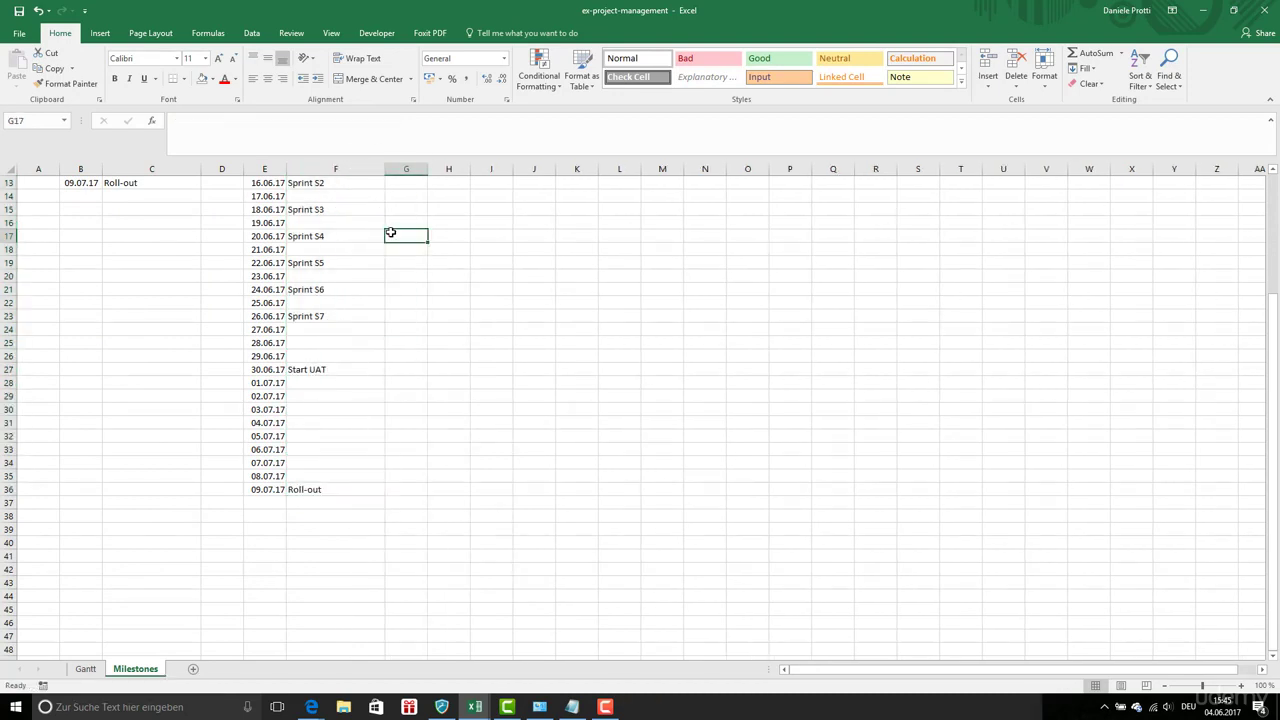
scroll(390, 232, up, 4)
click(398, 183)
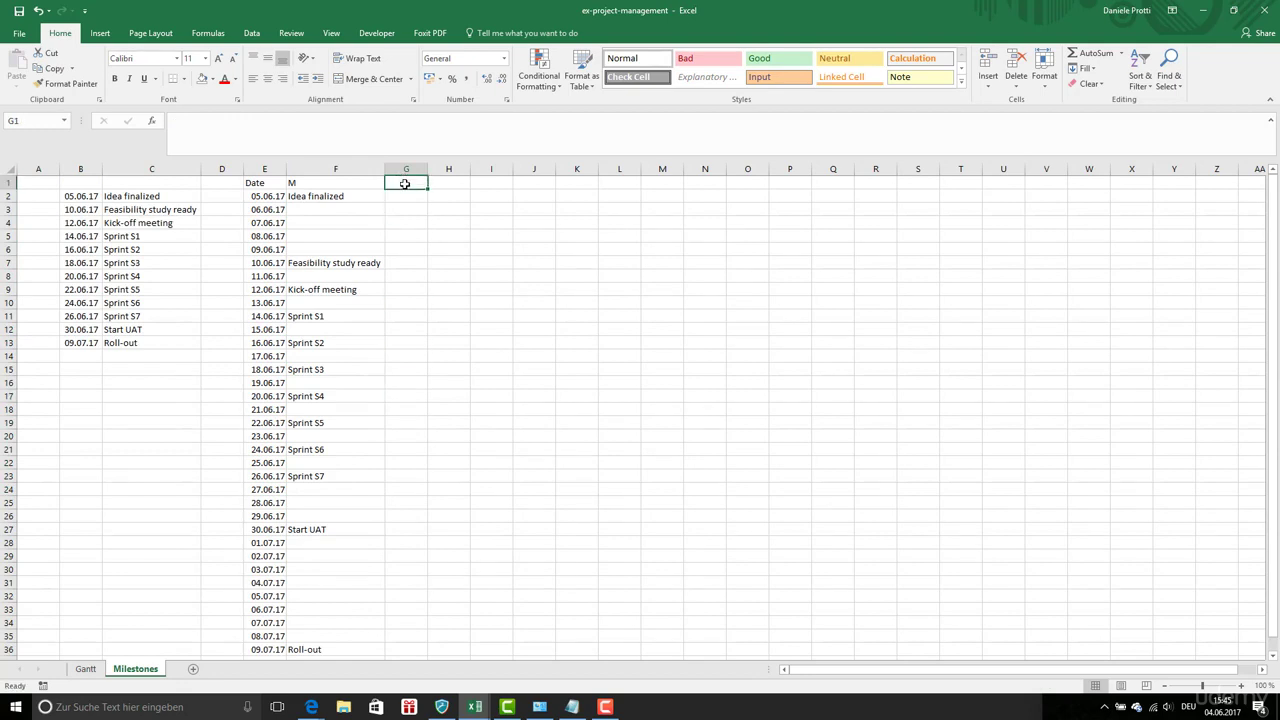
Replace a mistaken G1 entry with the Height column heading.
text(=ind)
key(Return)
key(ctrl+z)
text(Ha)
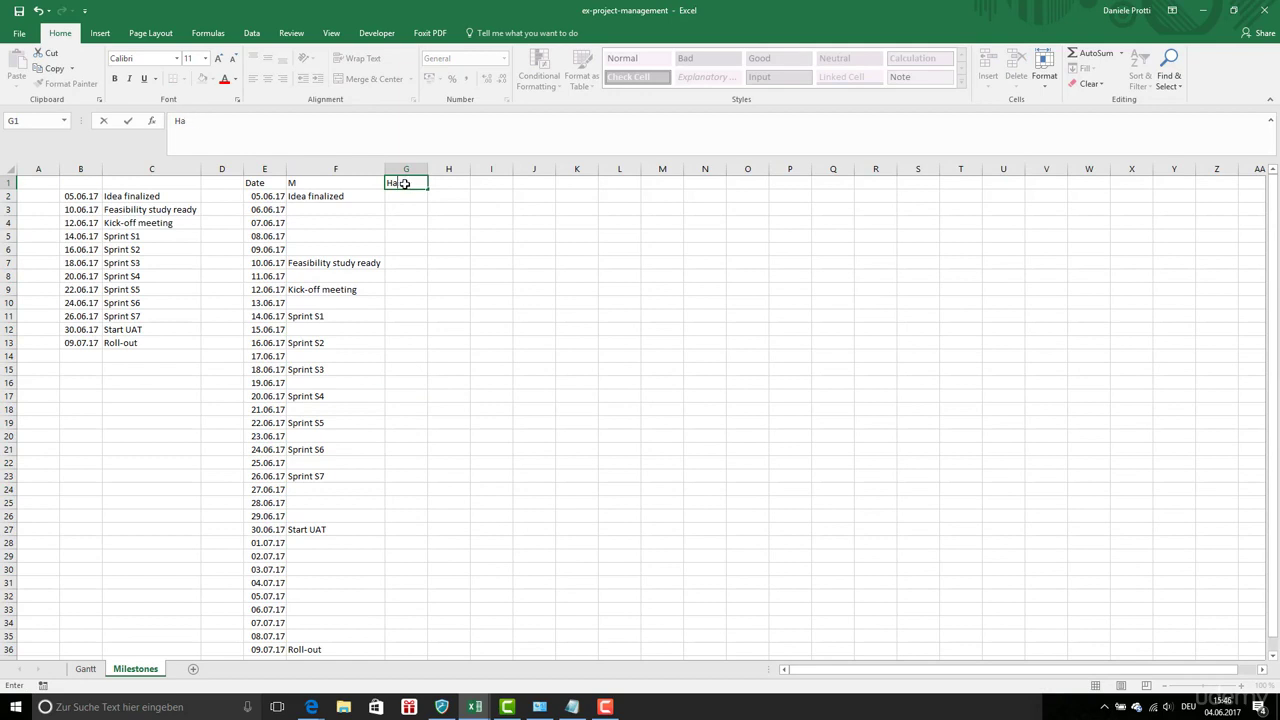
text(ieht)
key(Return)
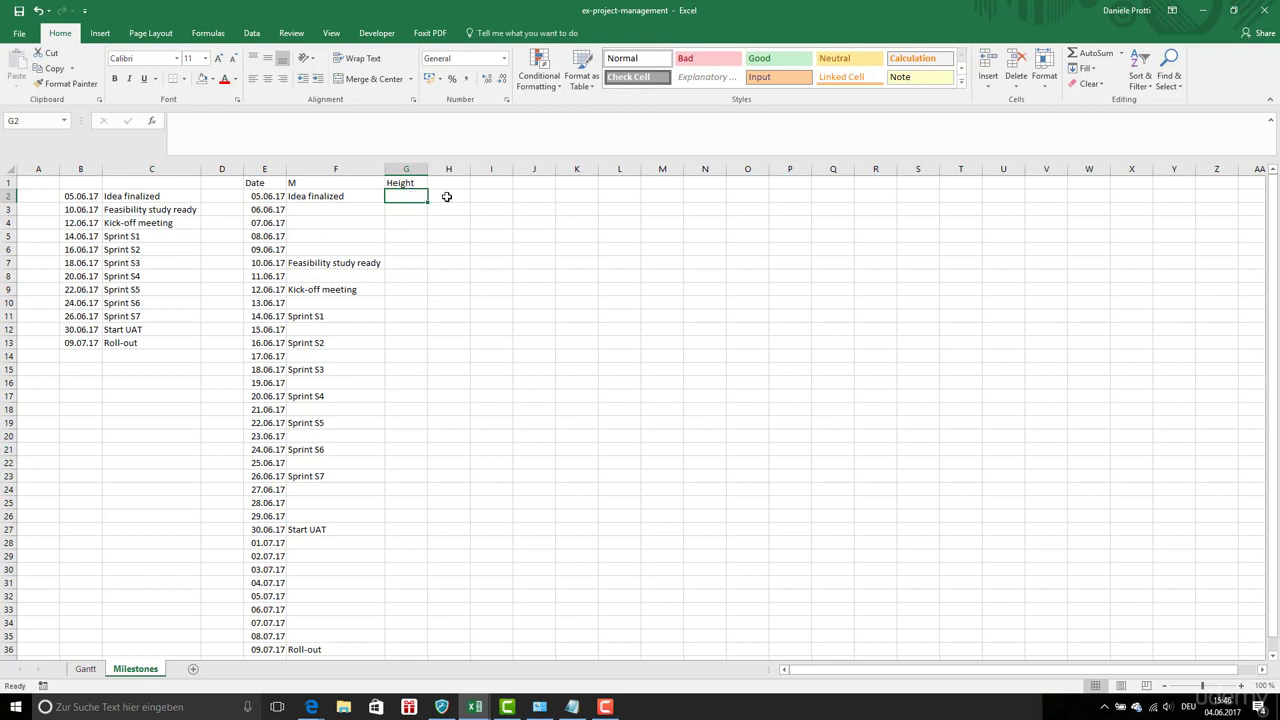
Enter heights 1, 2, 3, 4 and 5 in G2, G7, G9, G11 and G13.
text(1)
key(Return)
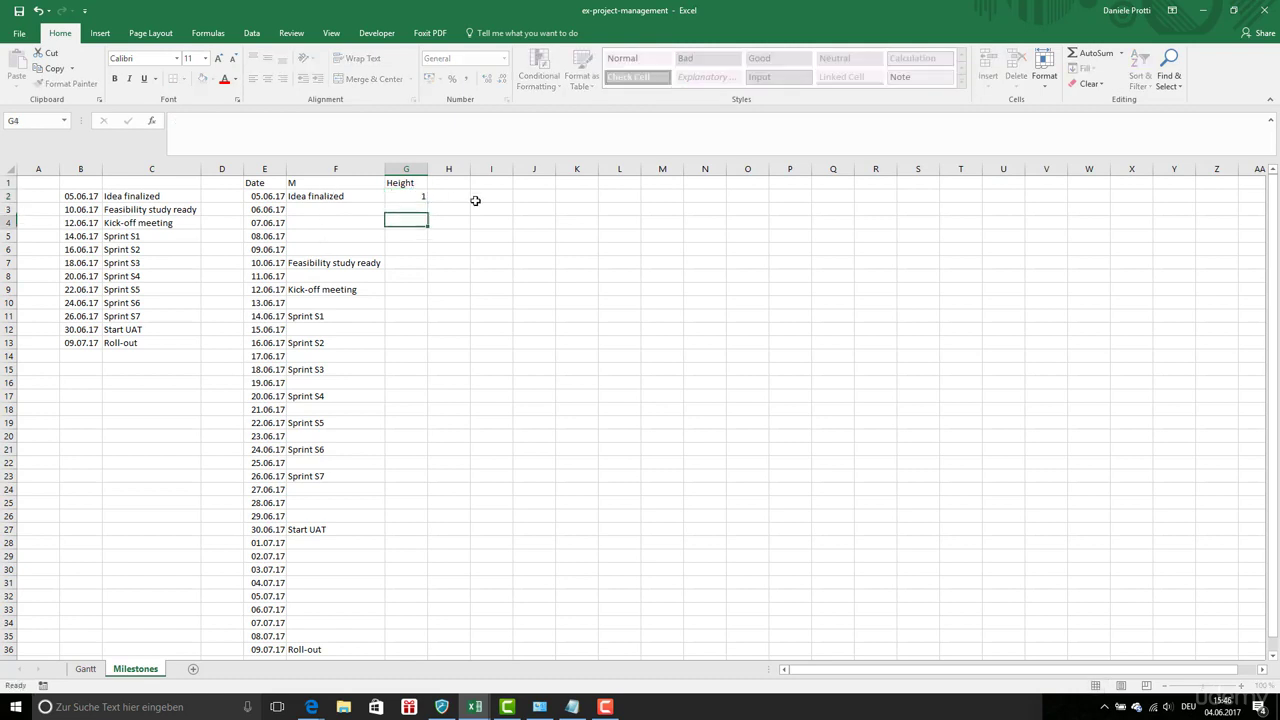
key(Down)
key(Down)
key(Down)
key(Down)
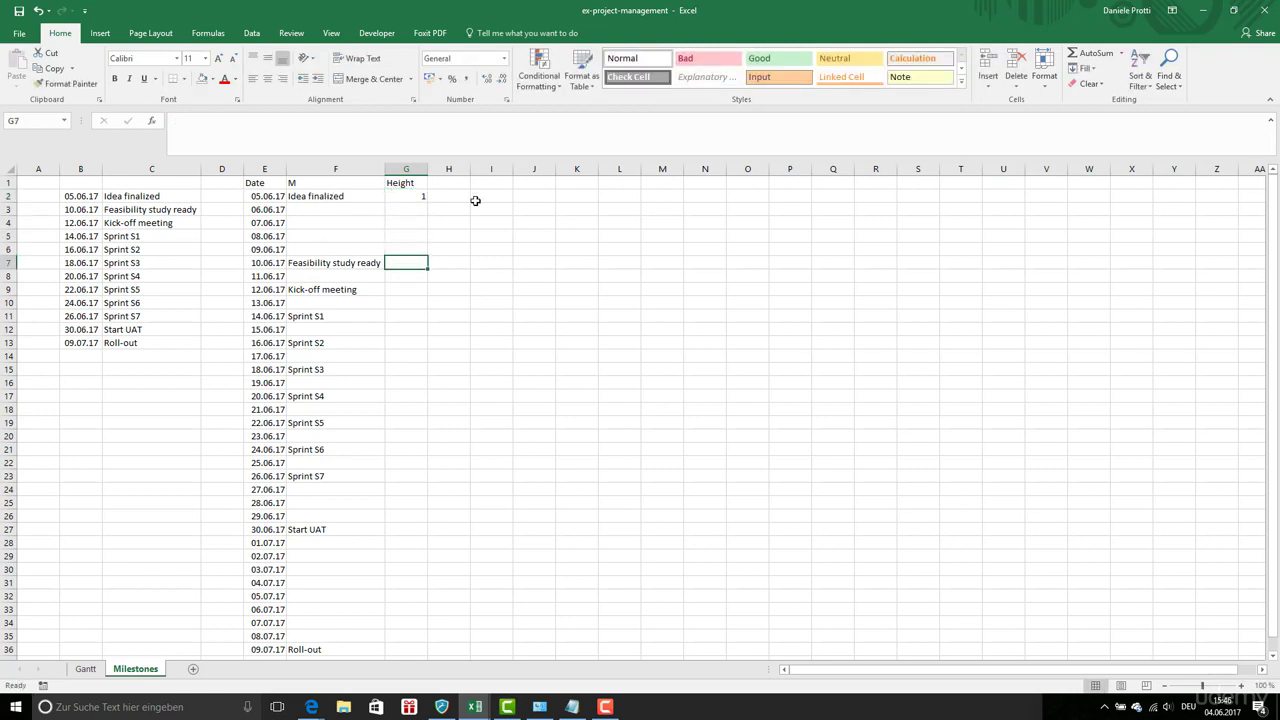
text(2)
key(Return)
key(Down)
text(3)
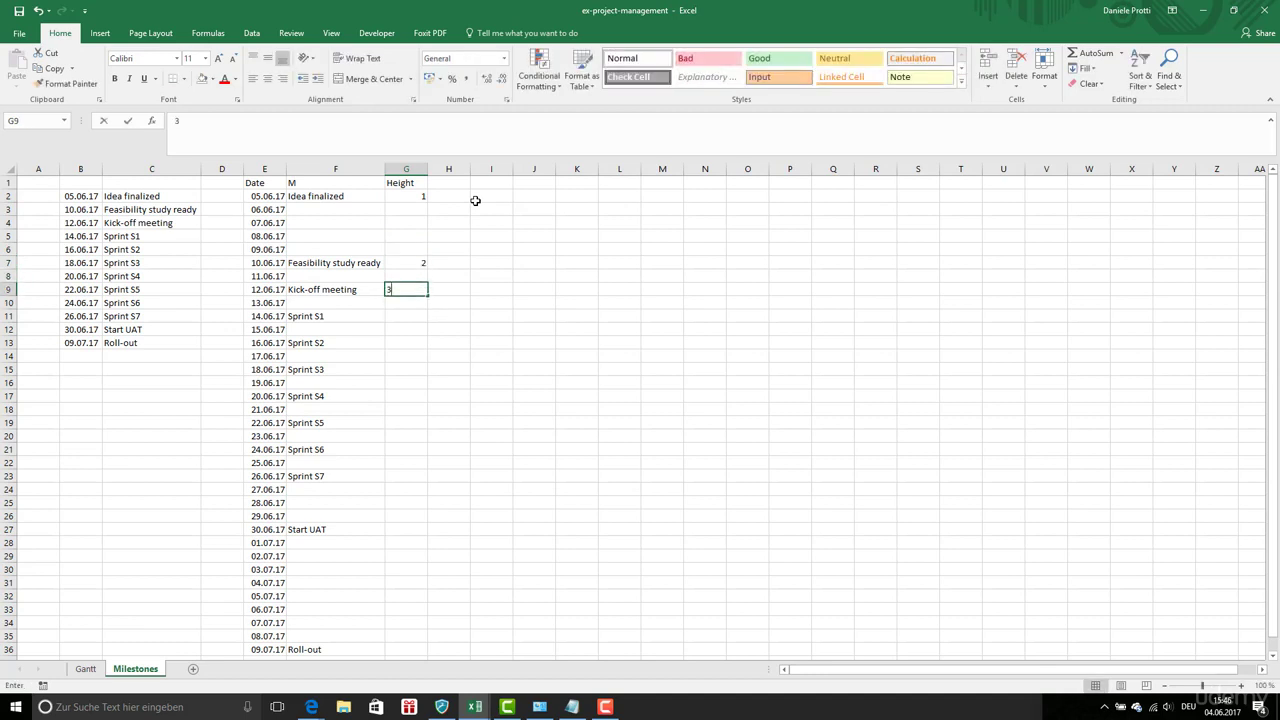
key(Return)
key(Down)
key(Down)
key(Up)
text(4)
key(Return)
key(Down)
key(Down)
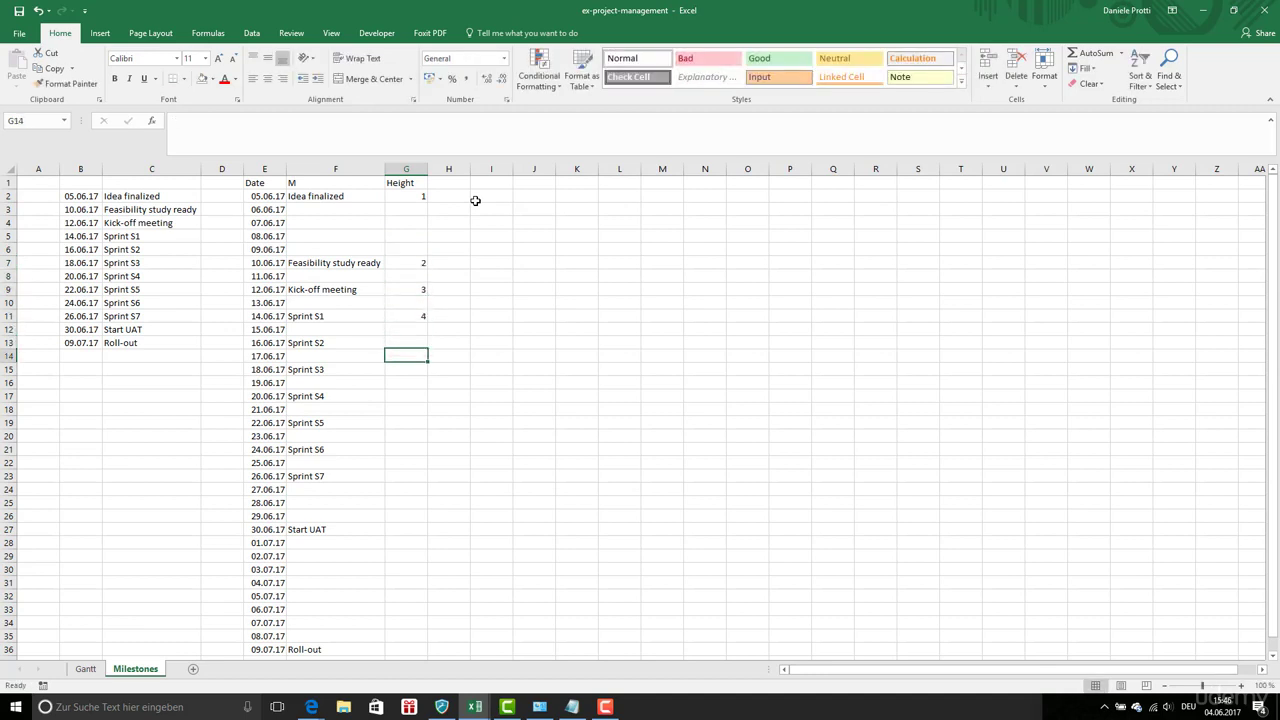
key(Up)
key(Return)
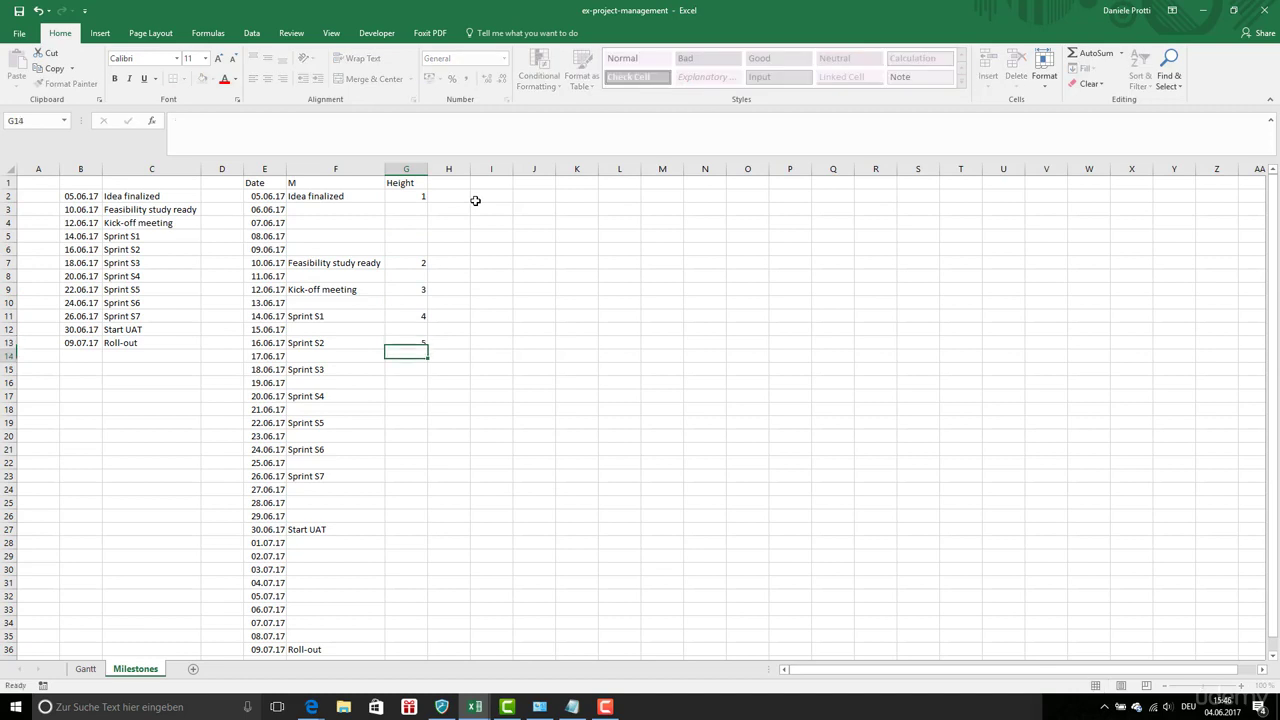
Enter heights 3, 4, 5, 3, 4 for Sprints S3–S7, then 3 for Start UAT and 1 for Roll-out.
key(Down)
text(3)
key(Return)
key(Down)
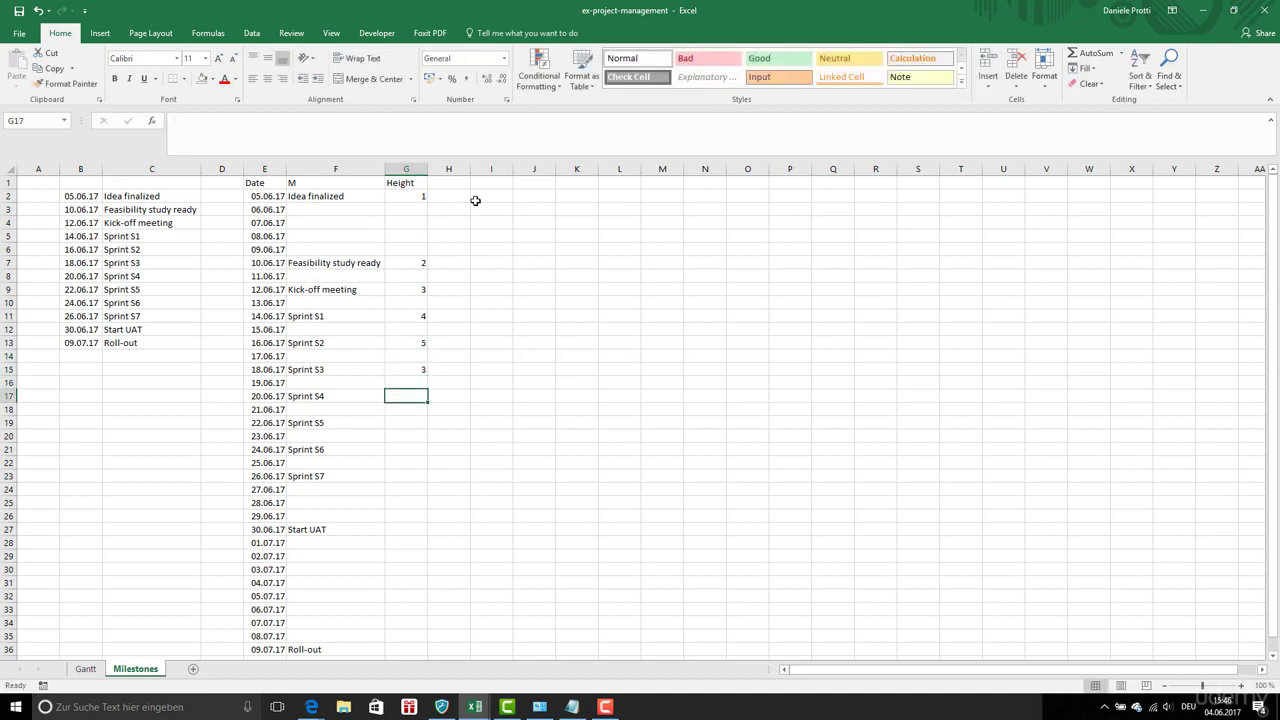
text(4)
key(Return)
key(Down)
text(5)
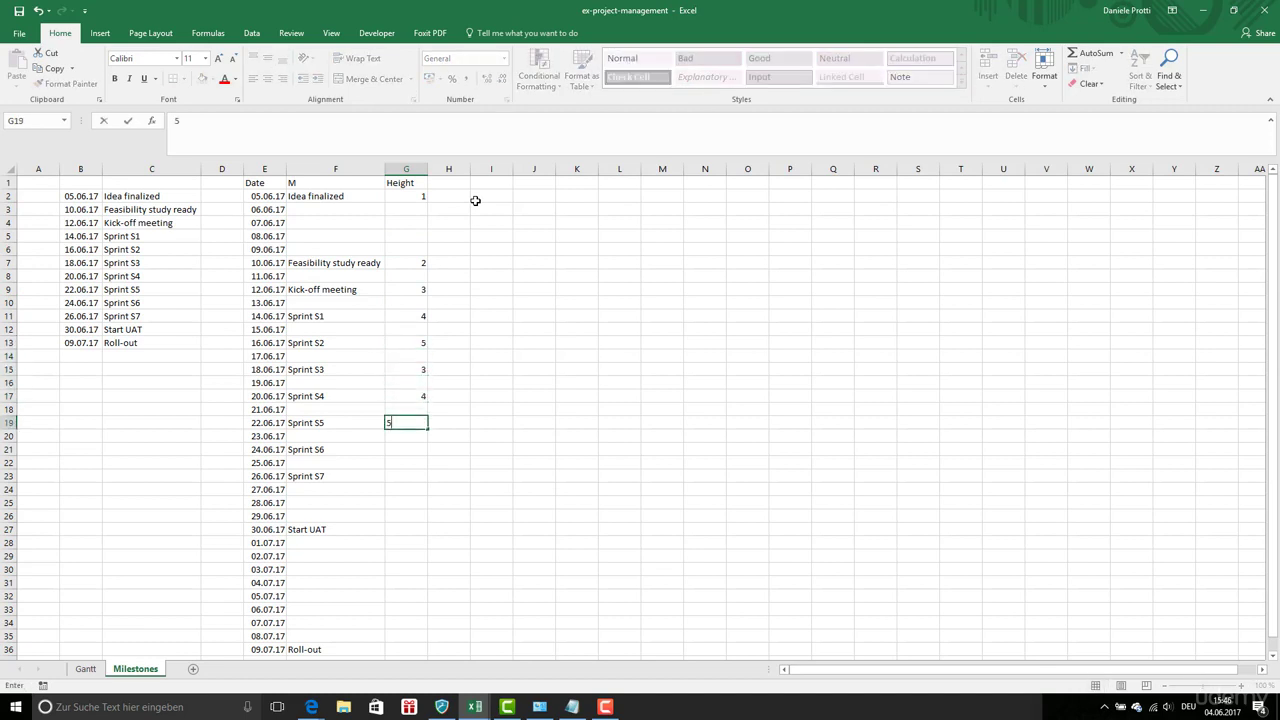
key(Return)
key(Down)
text(3)
key(Return)
key(Down)
text(4)
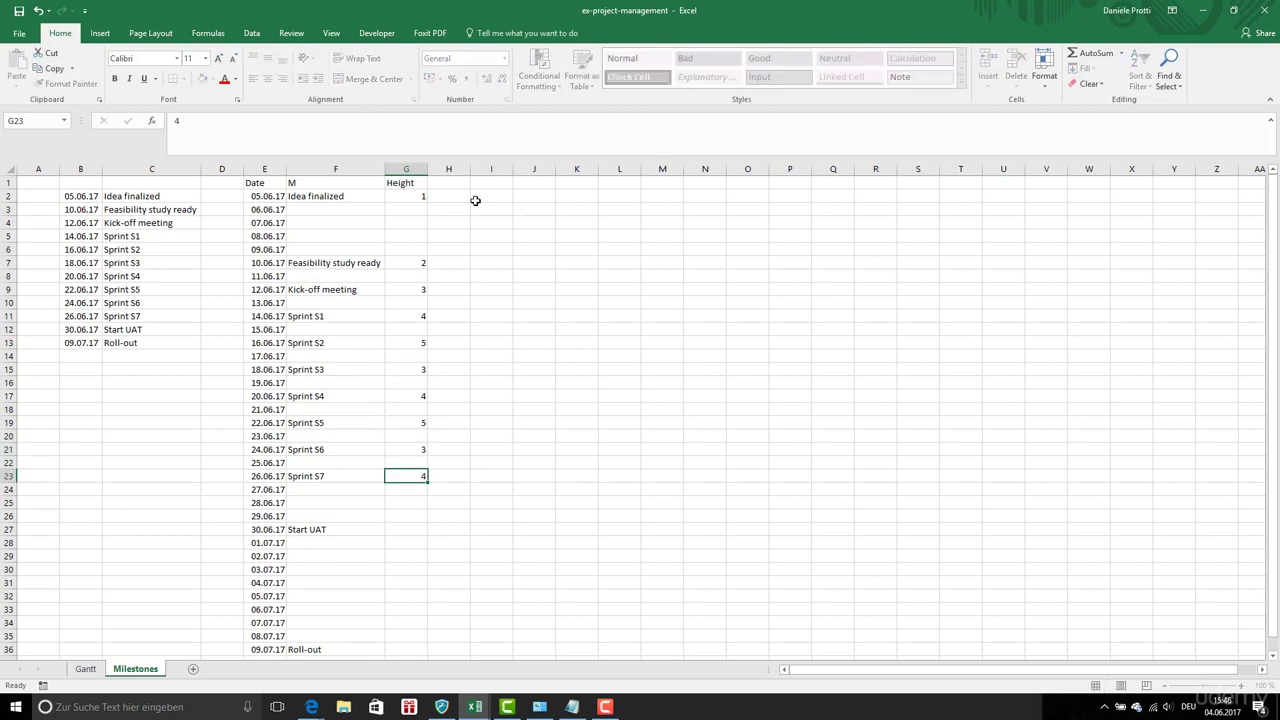
key(Return)
key(Down)
key(Down)
key(Down)
text(2)
key(Return)
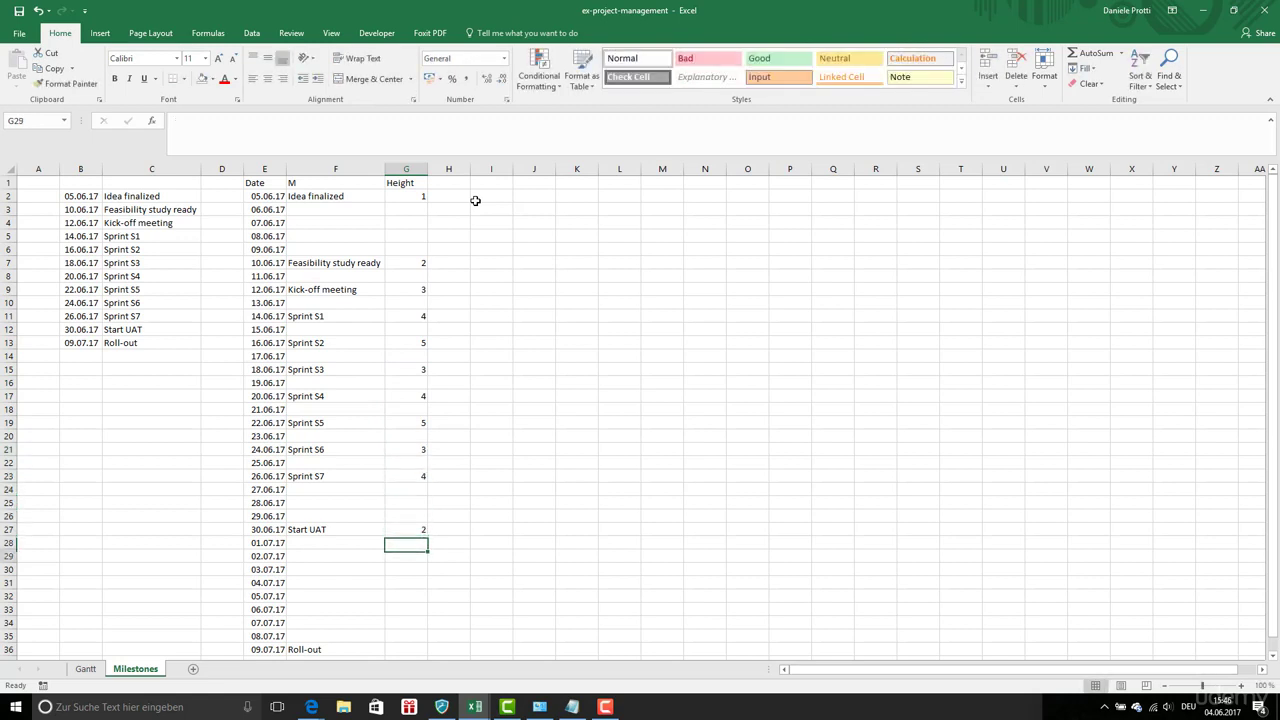
key(Down)
key(Down)
key(Down)
key(Down)
key(Down)
key(Down)
key(Down)
key(Down)
text(1)
key(Up)
key(Up)
key(Up)
key(Up)
key(Up)
key(Up)
key(Up)
key(Up)
key(Up)
text(3)
key(Up)
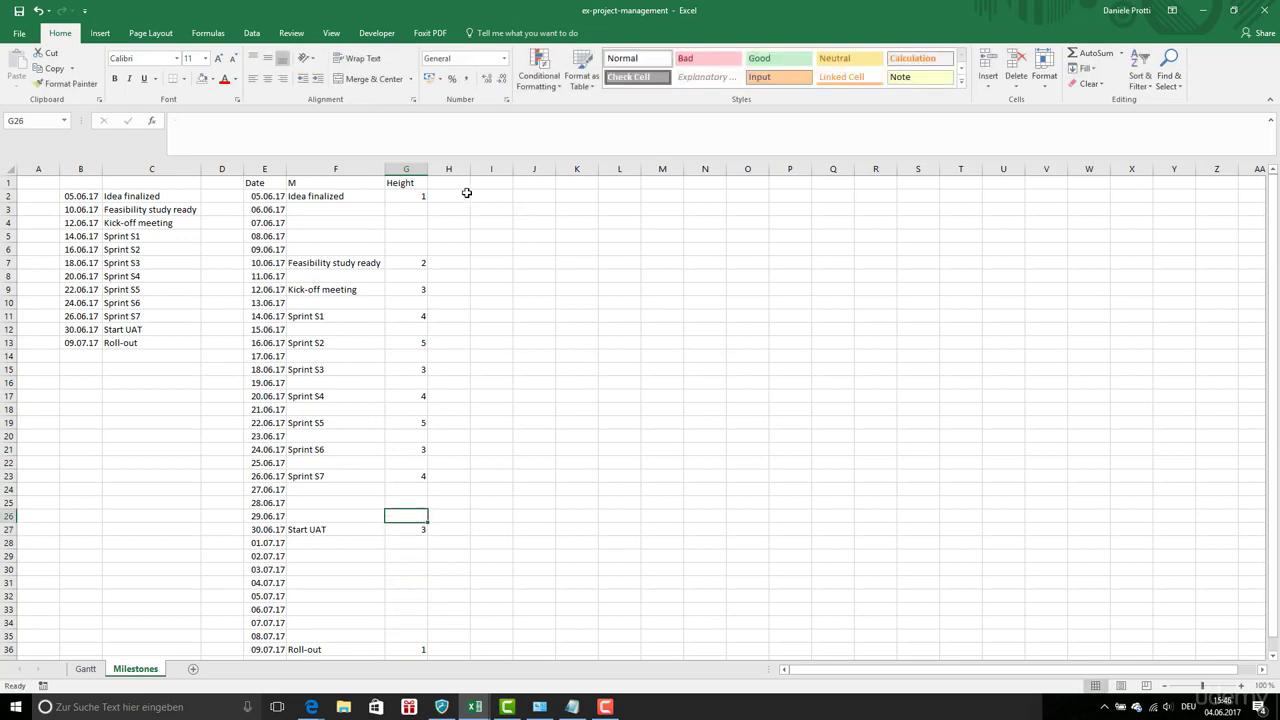
scroll(469, 199, down, 2)
scroll(469, 199, up, 2)
Chart the Date, M and Height columns (E1:G36) as a line chart with markers.
drag(266, 185, 392, 186)
key(ctrl+shift+Down)
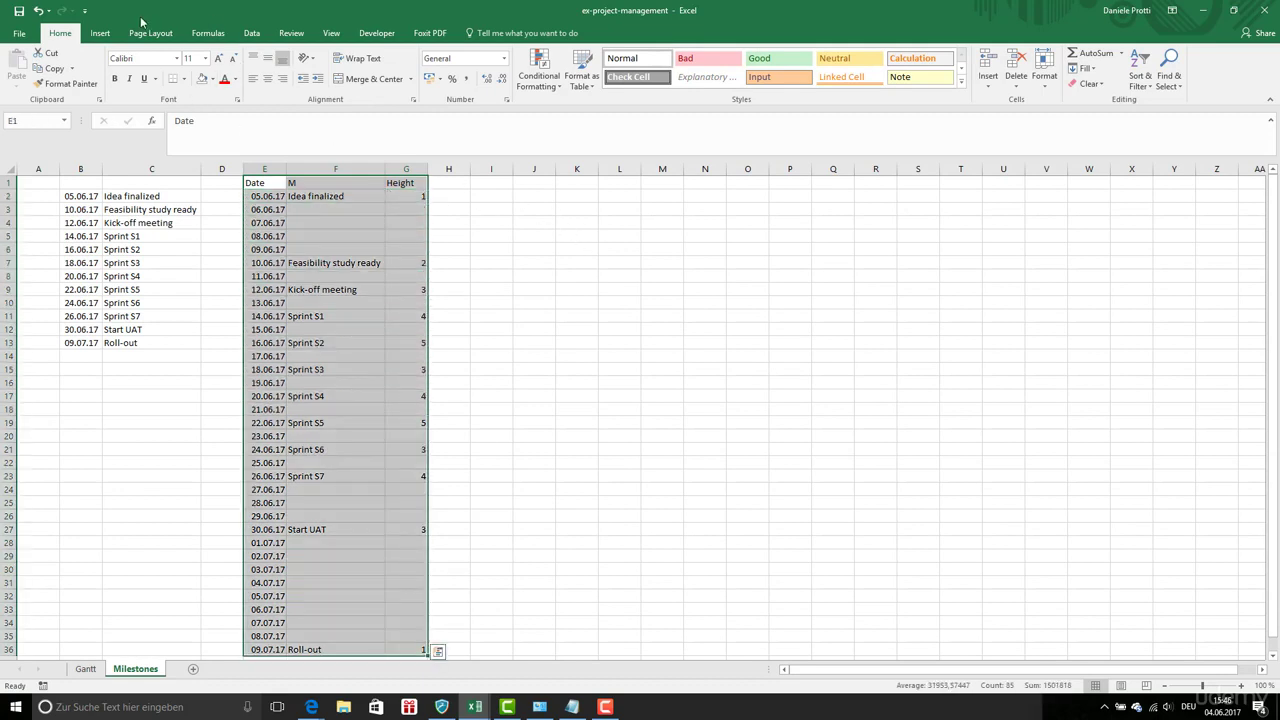
click(100, 33)
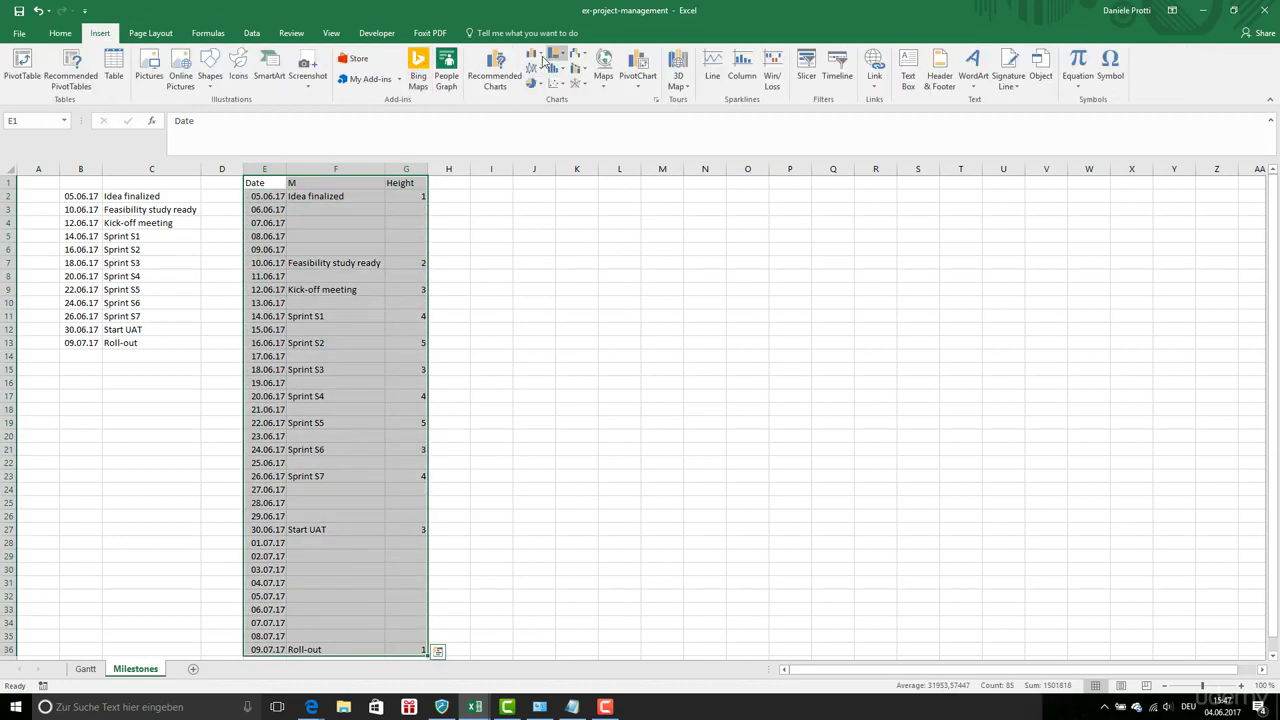
click(541, 60)
click(533, 67)
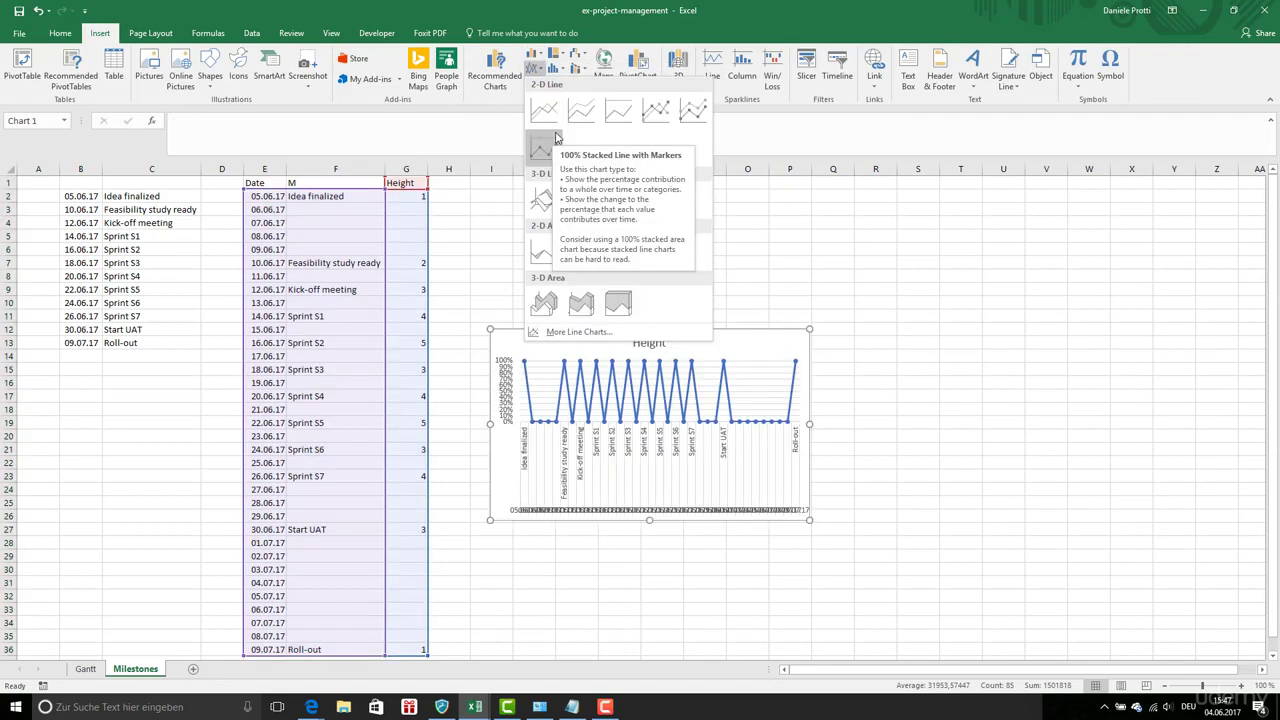
click(657, 125)
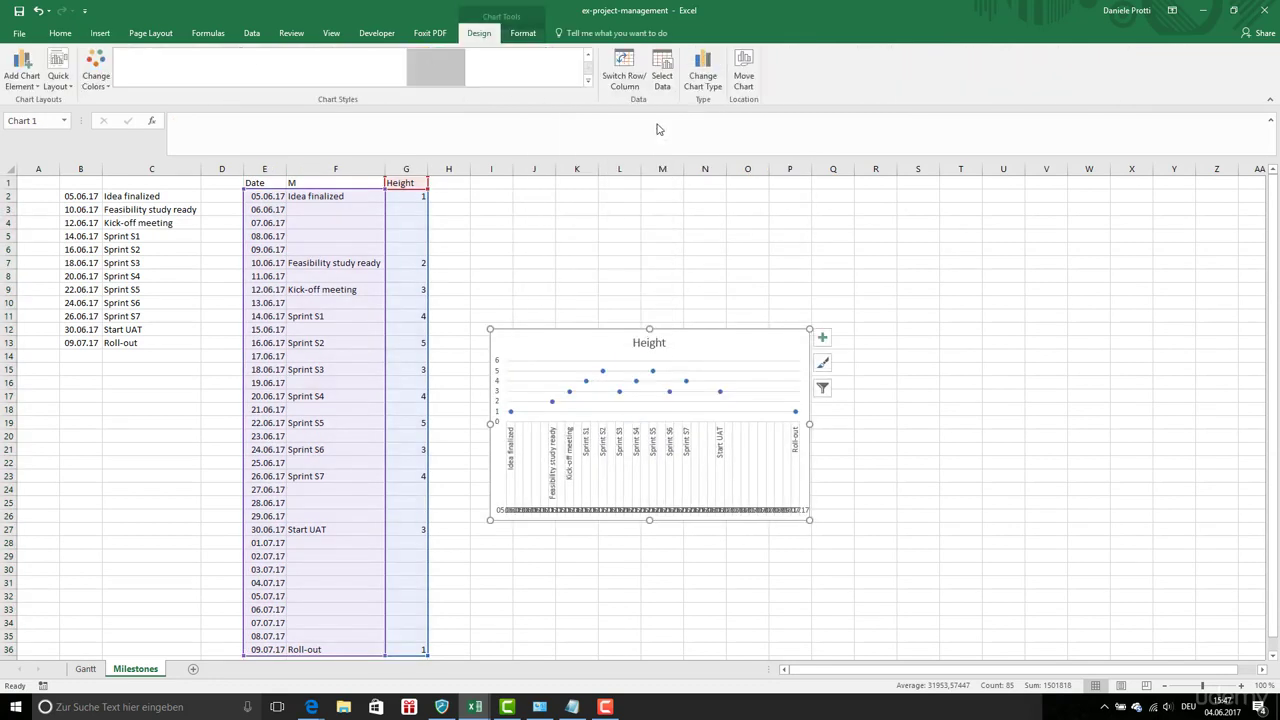
Remove the chart title and primary vertical axis, then move the chart up beside the table.
click(828, 338)
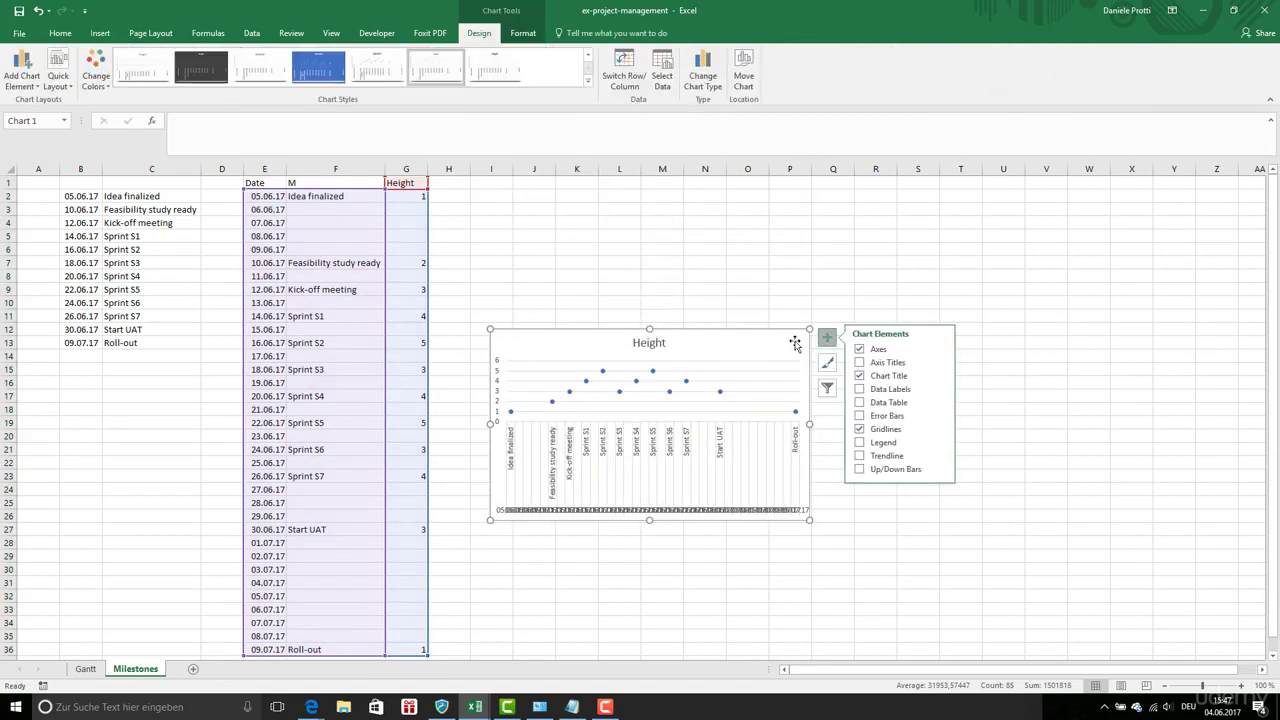
click(881, 377)
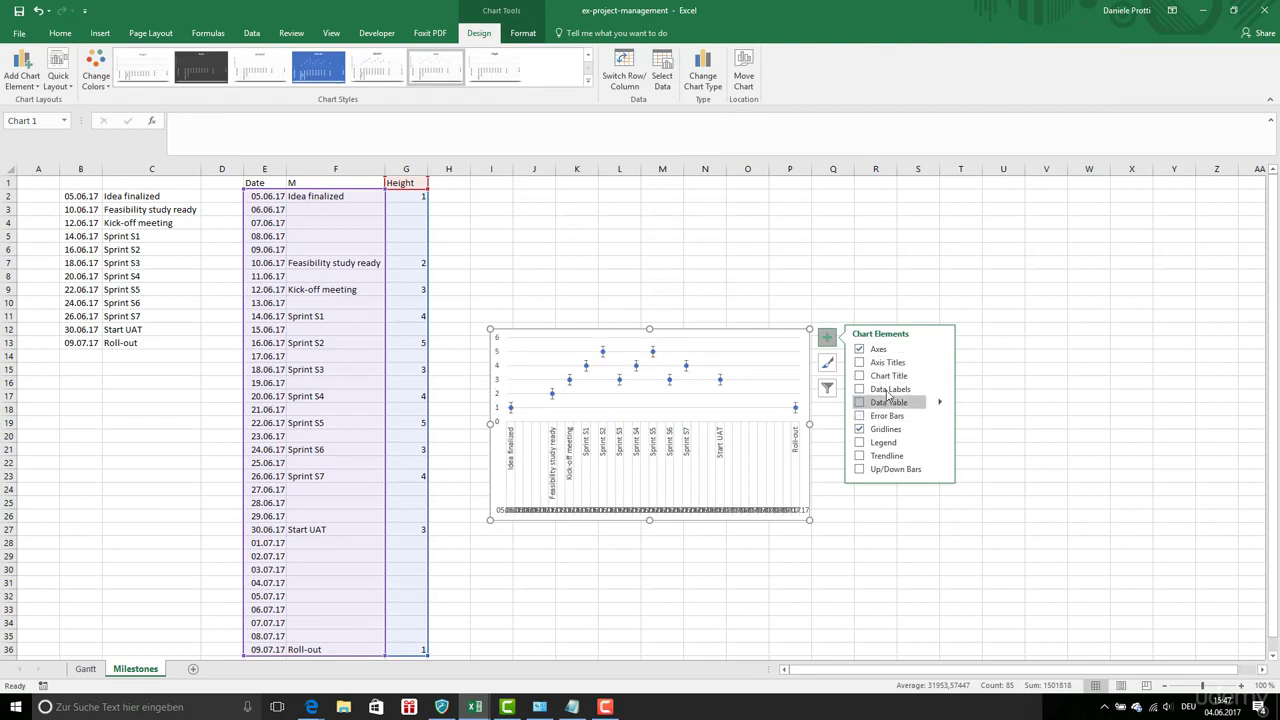
click(941, 349)
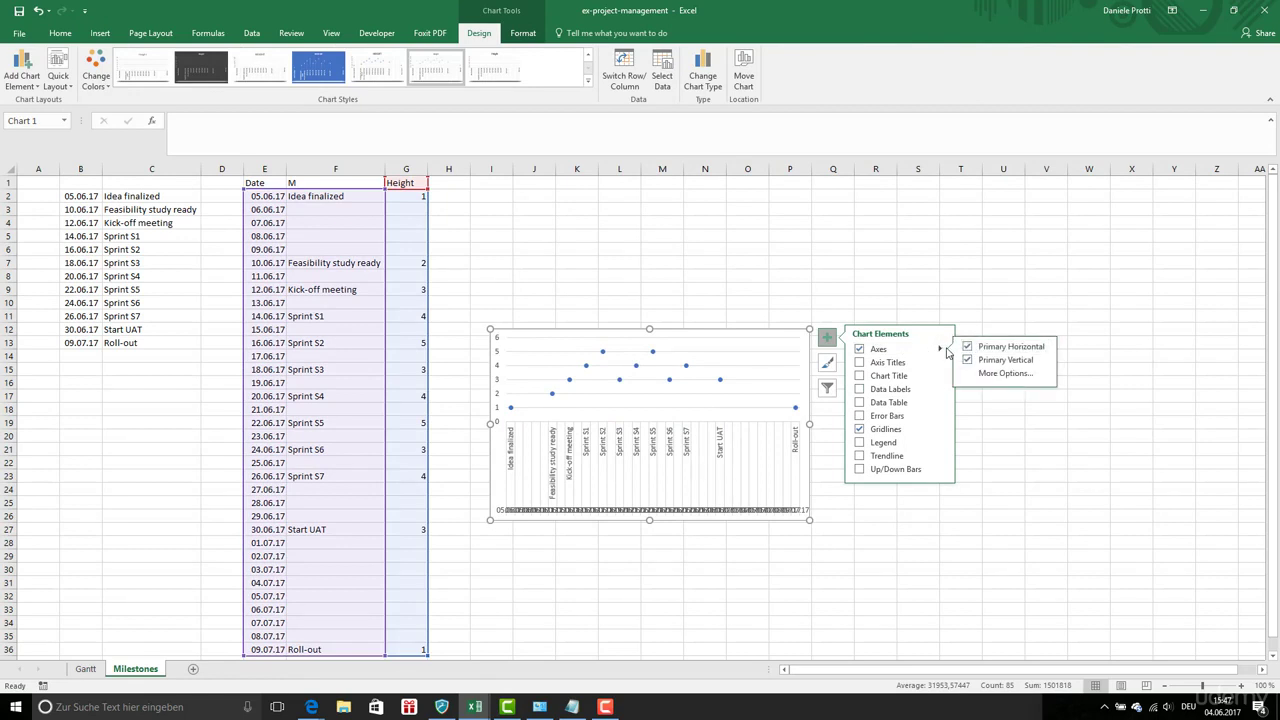
click(967, 360)
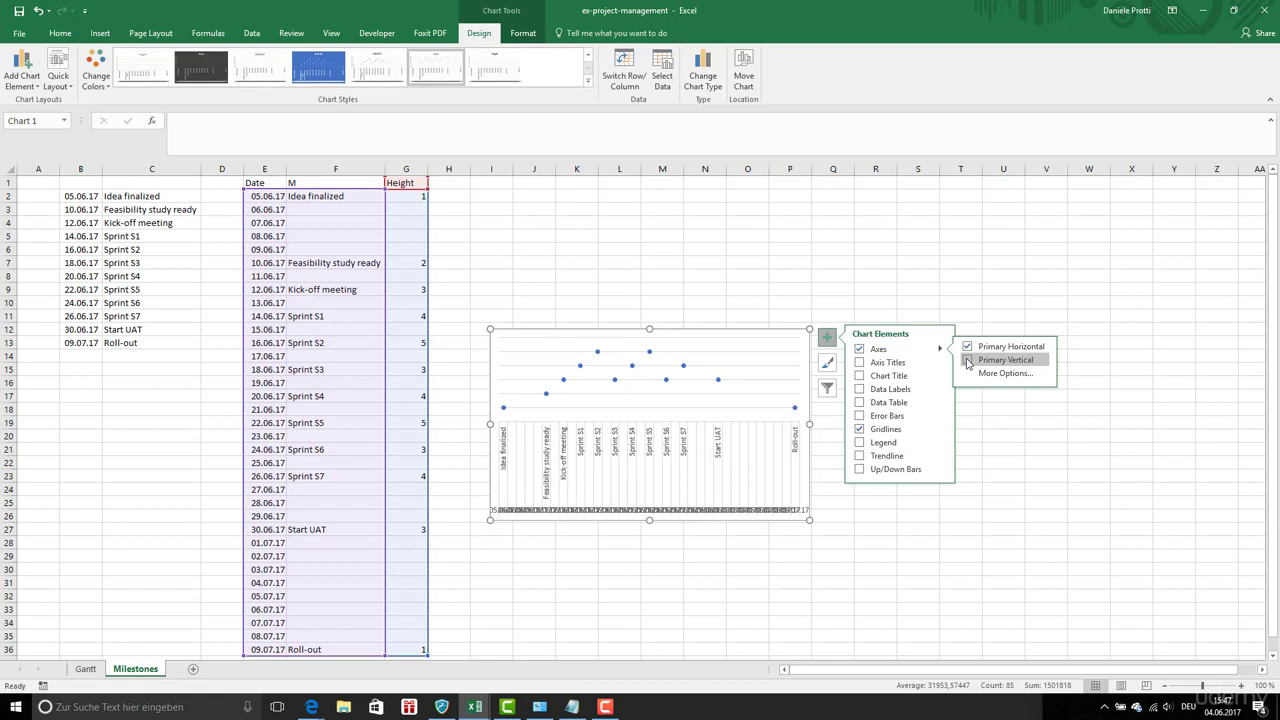
click(1005, 373)
click(966, 460)
click(694, 398)
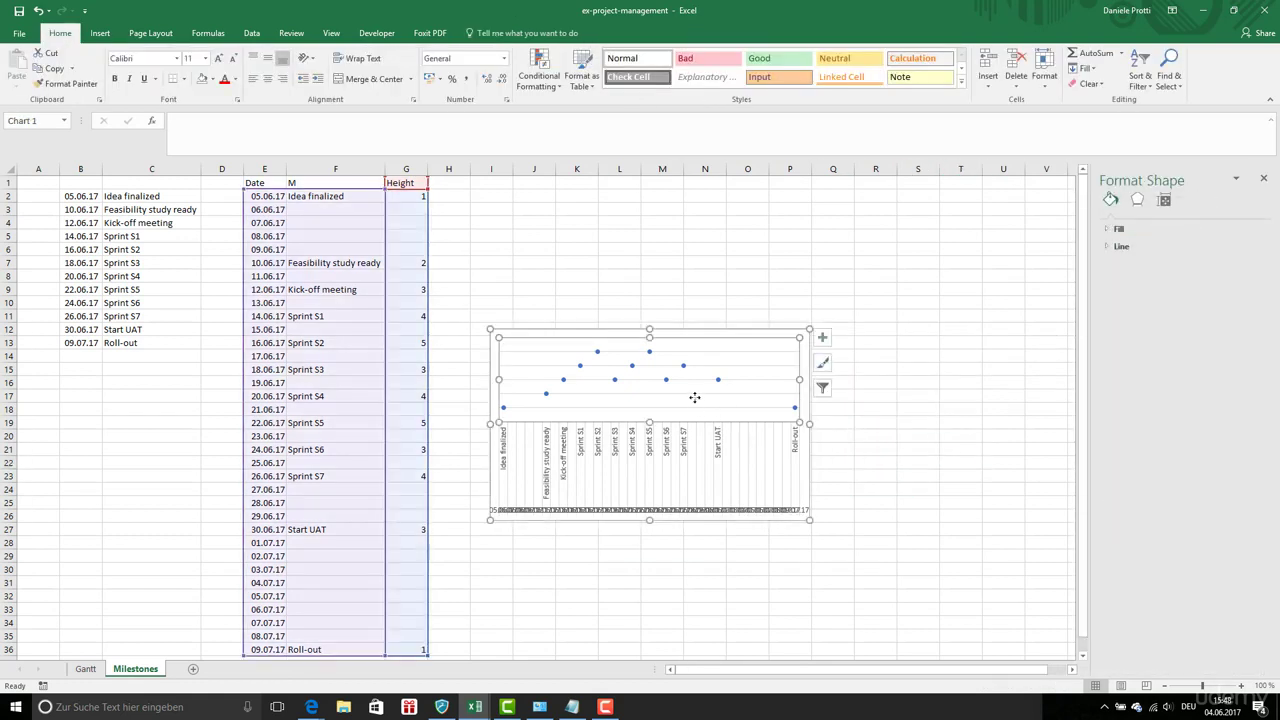
drag(700, 331, 766, 277)
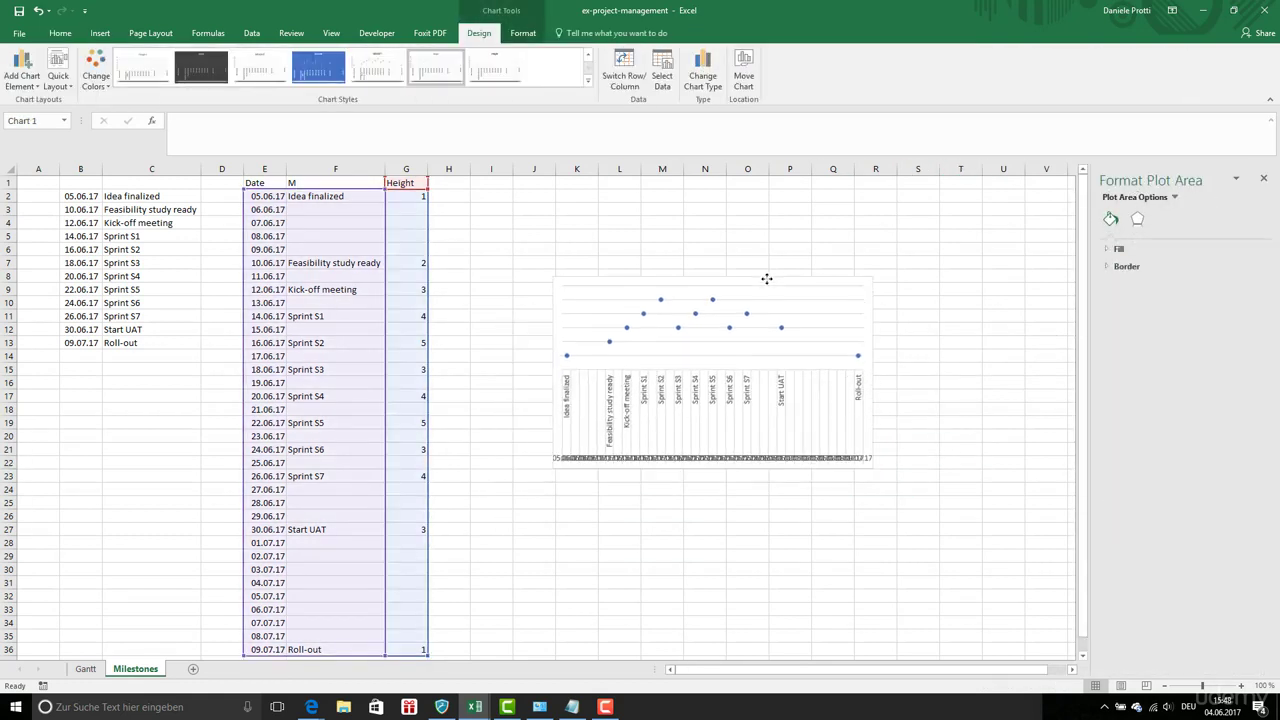
Add the headings 'fake' in H1 and 'Milestone' in I1.
click(685, 554)
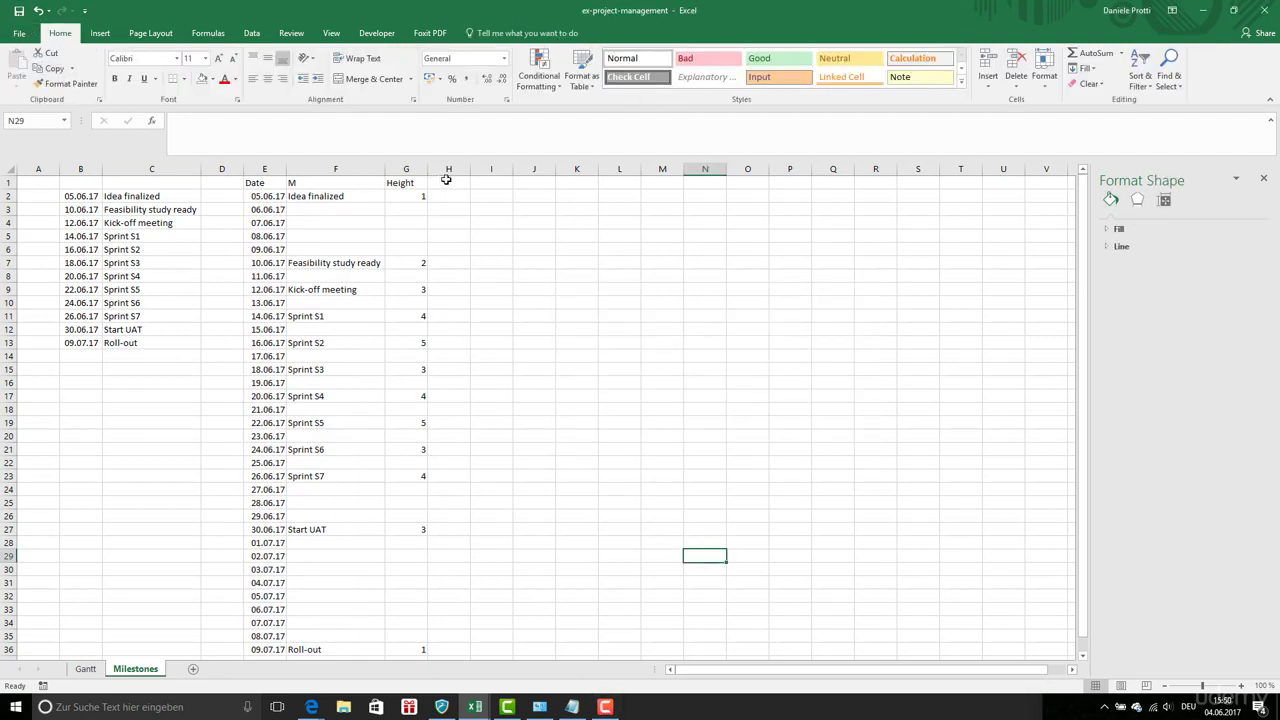
click(448, 181)
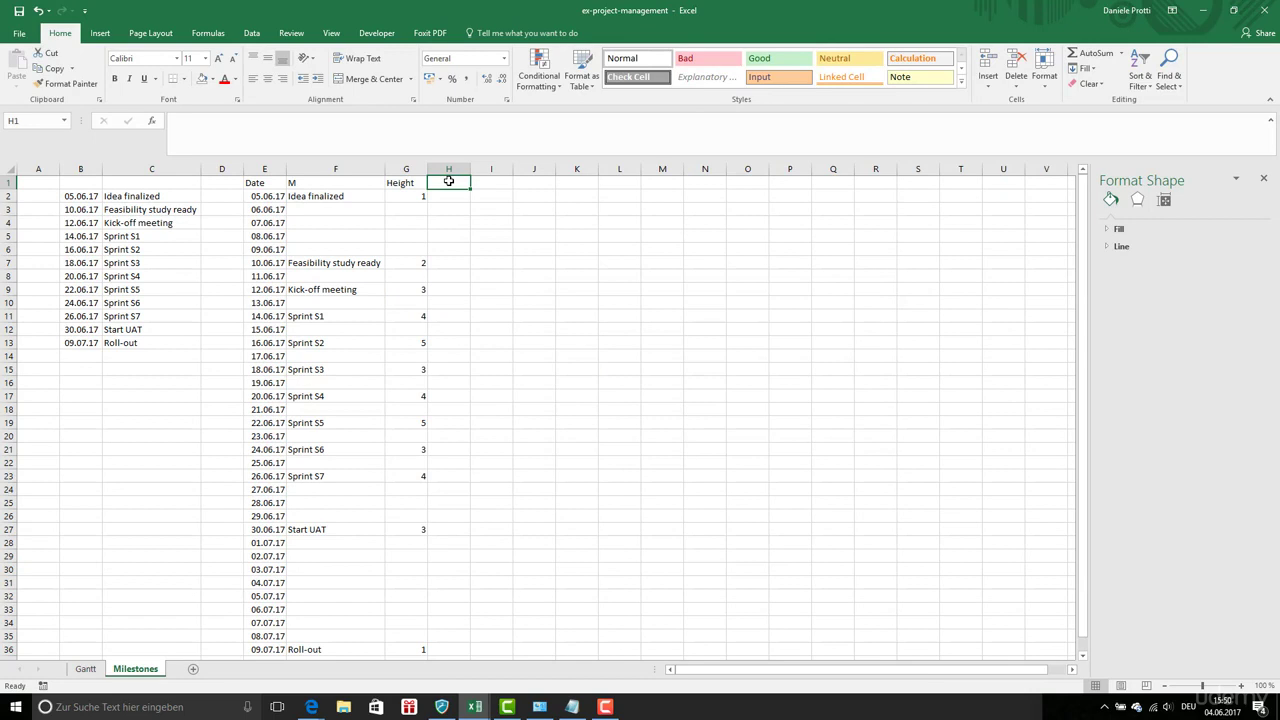
text(ake)
click(486, 185)
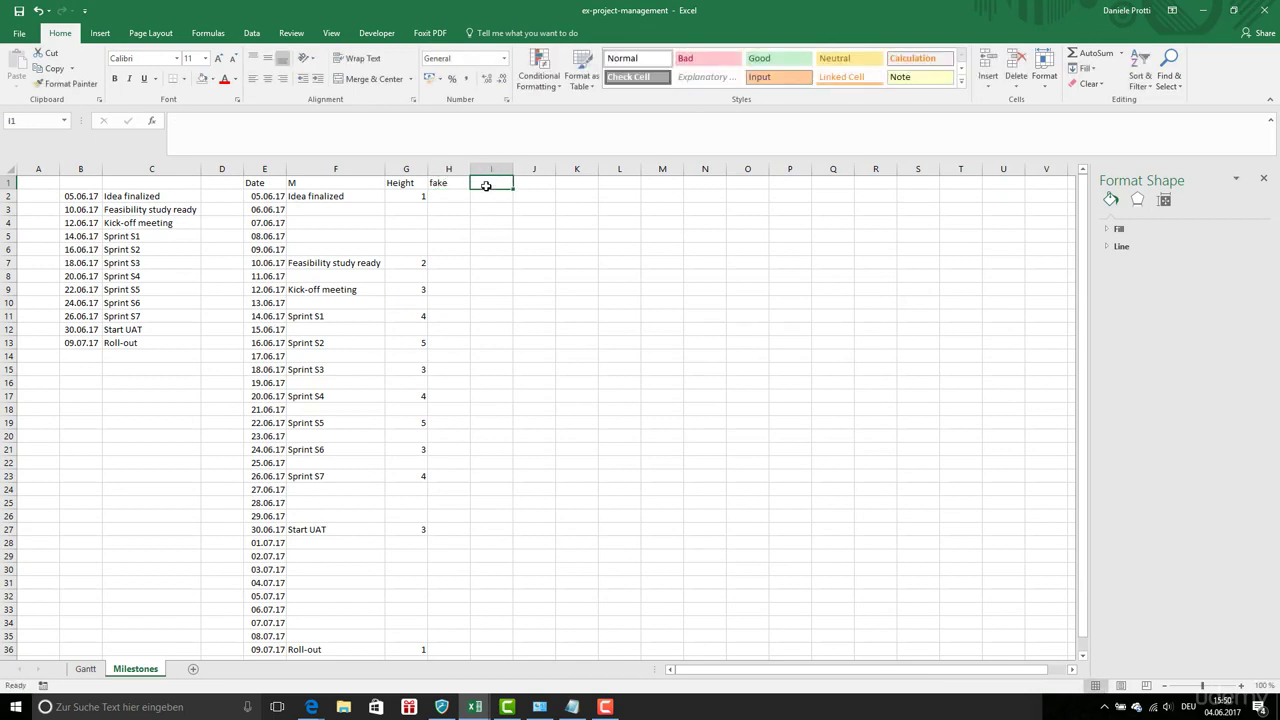
text(Milestone)
key(Return)
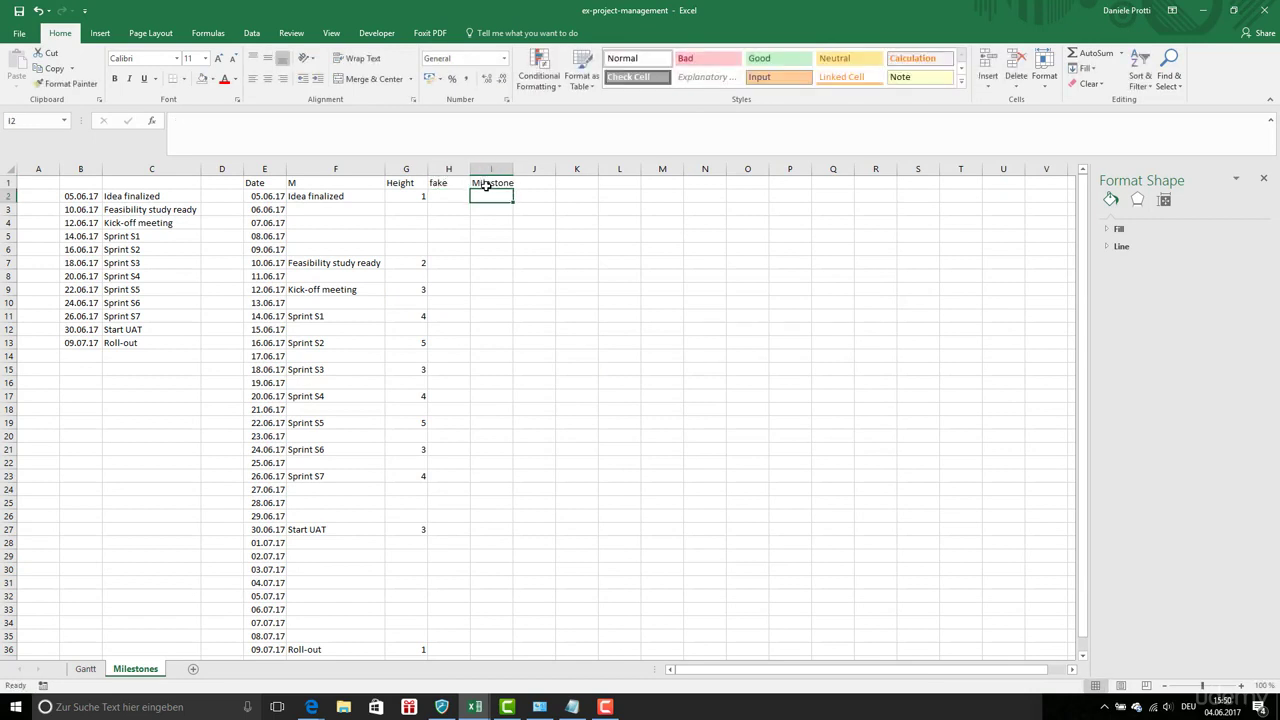
Begin the formula =IF(F2="";NA(); in I2.
text(=)
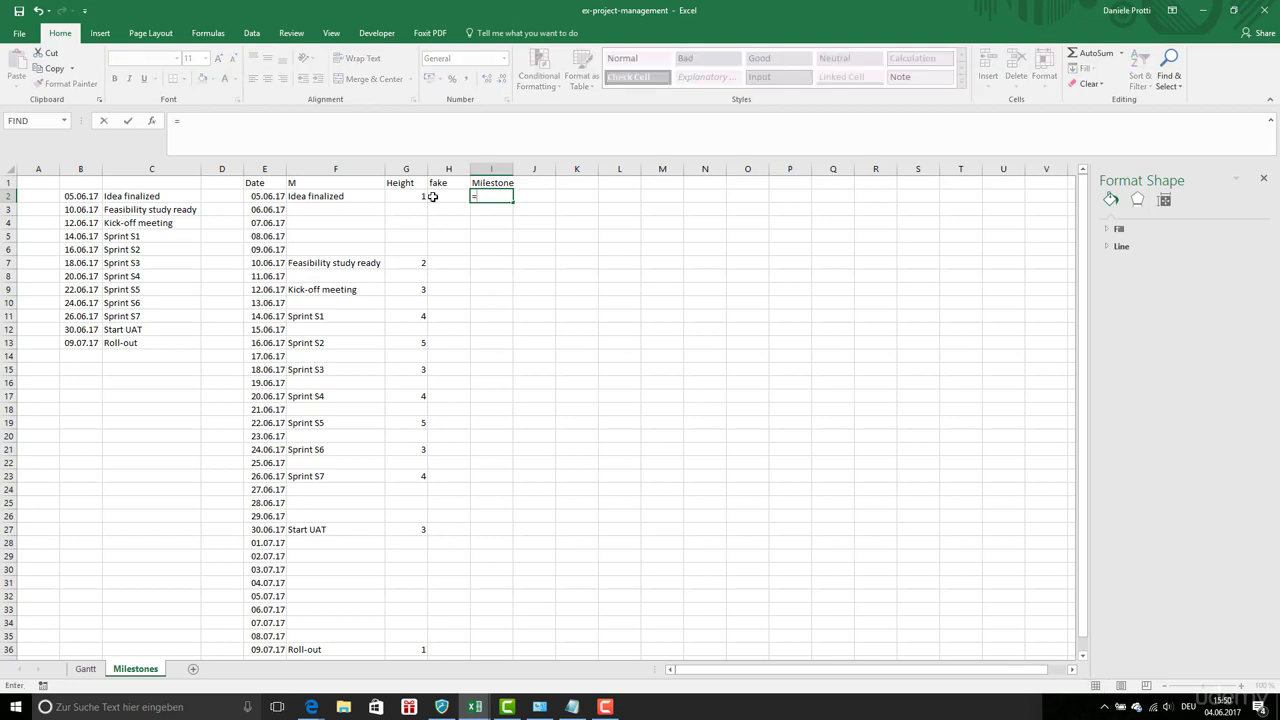
text(IF()
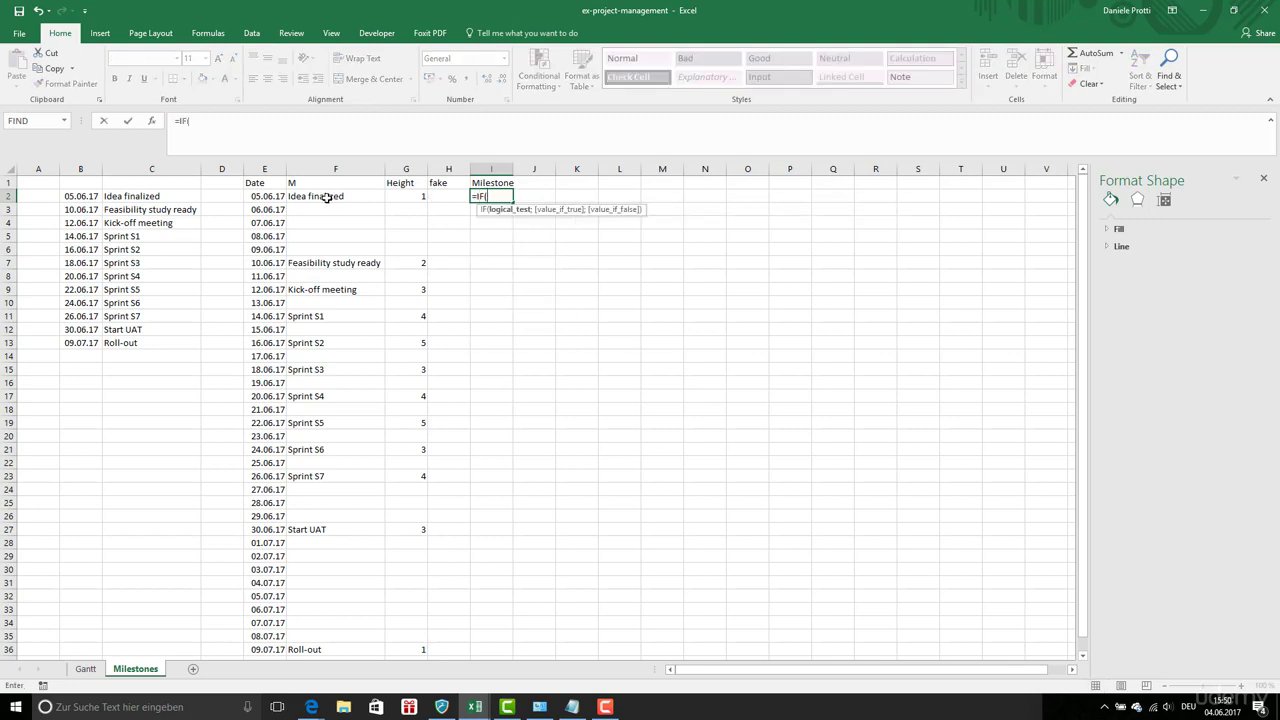
click(328, 197)
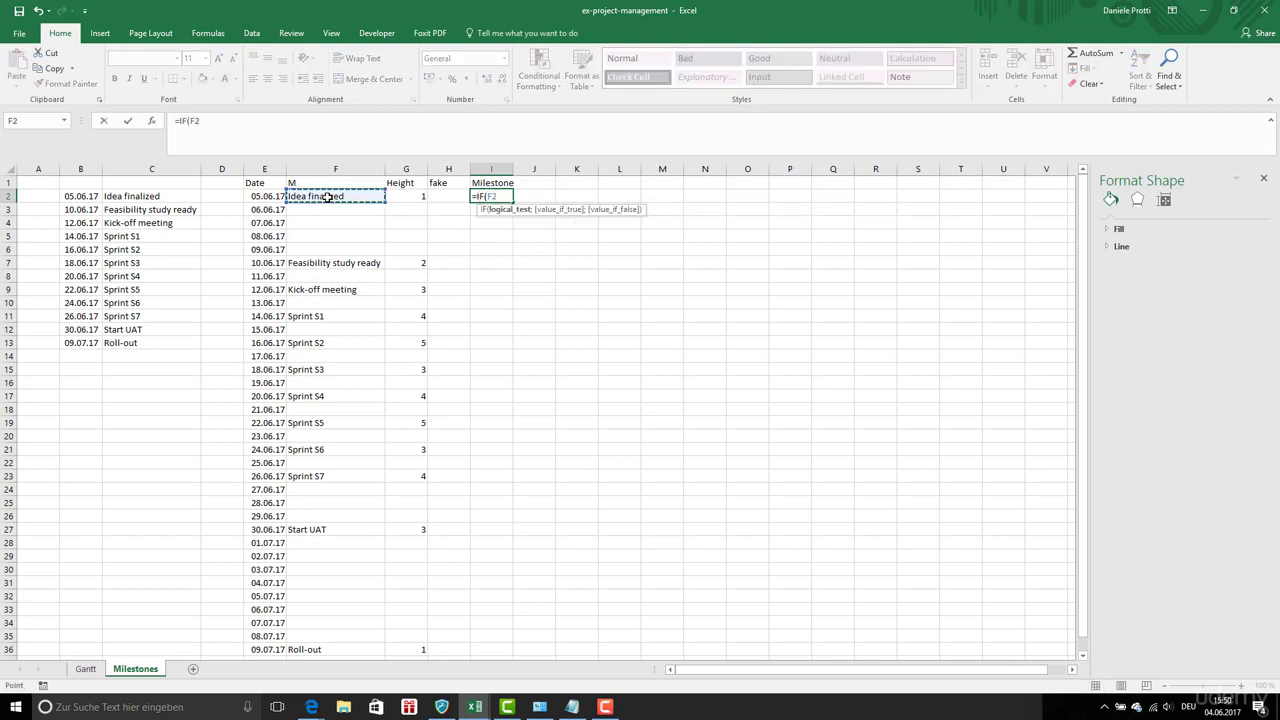
text(="";NA();)
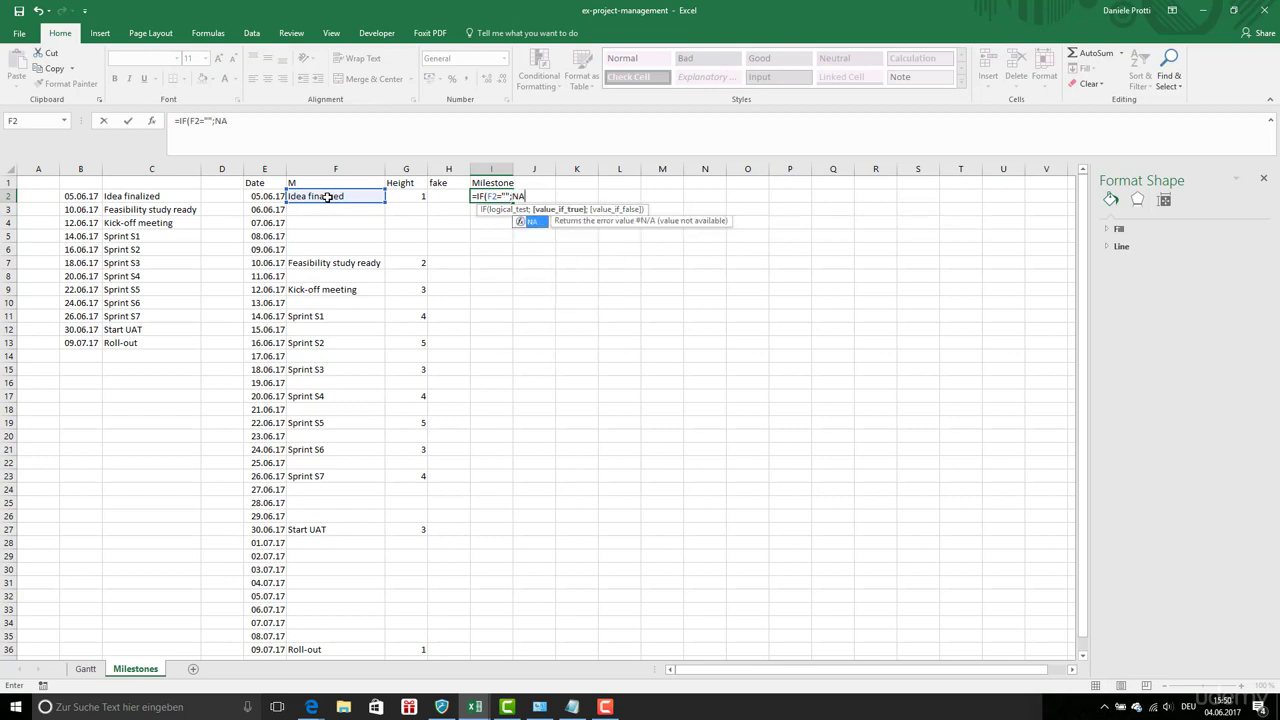
Finish the Milestone IF formula with F2, then chart Date against fake (E1:E36, H1:H36) via Alt+F1.
click(328, 197)
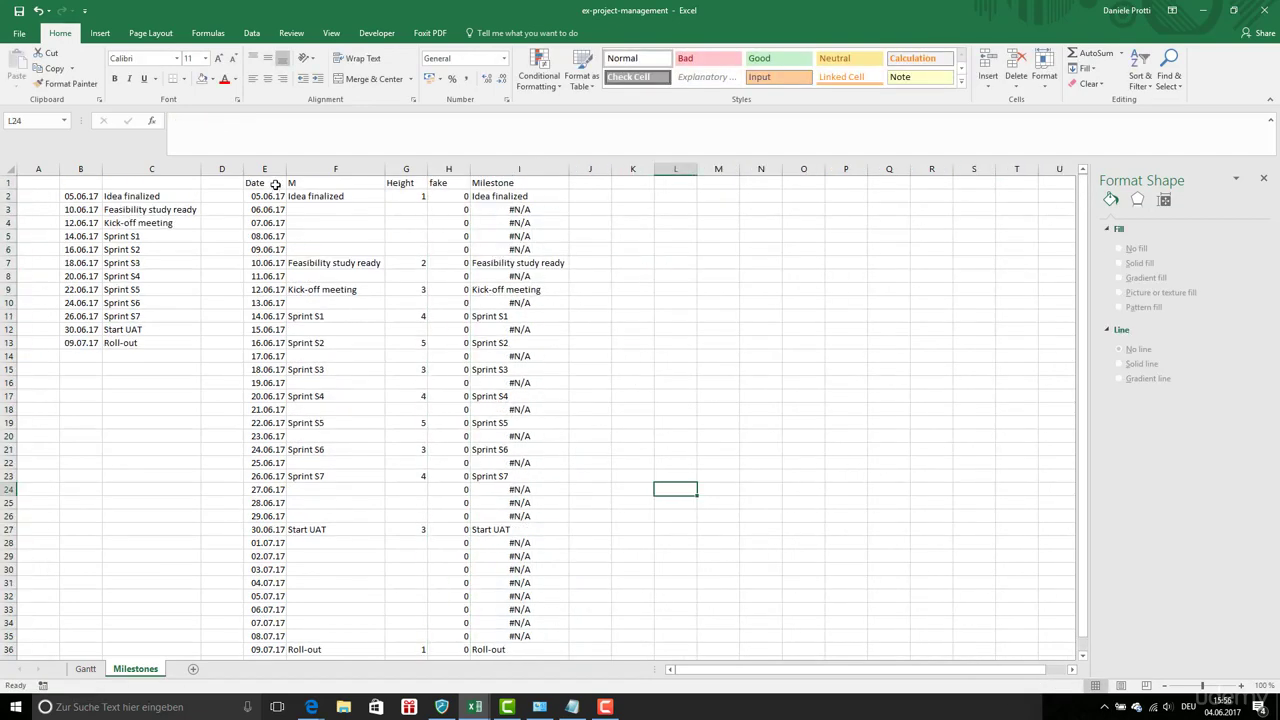
click(274, 183)
key(ctrl+shift+Down)
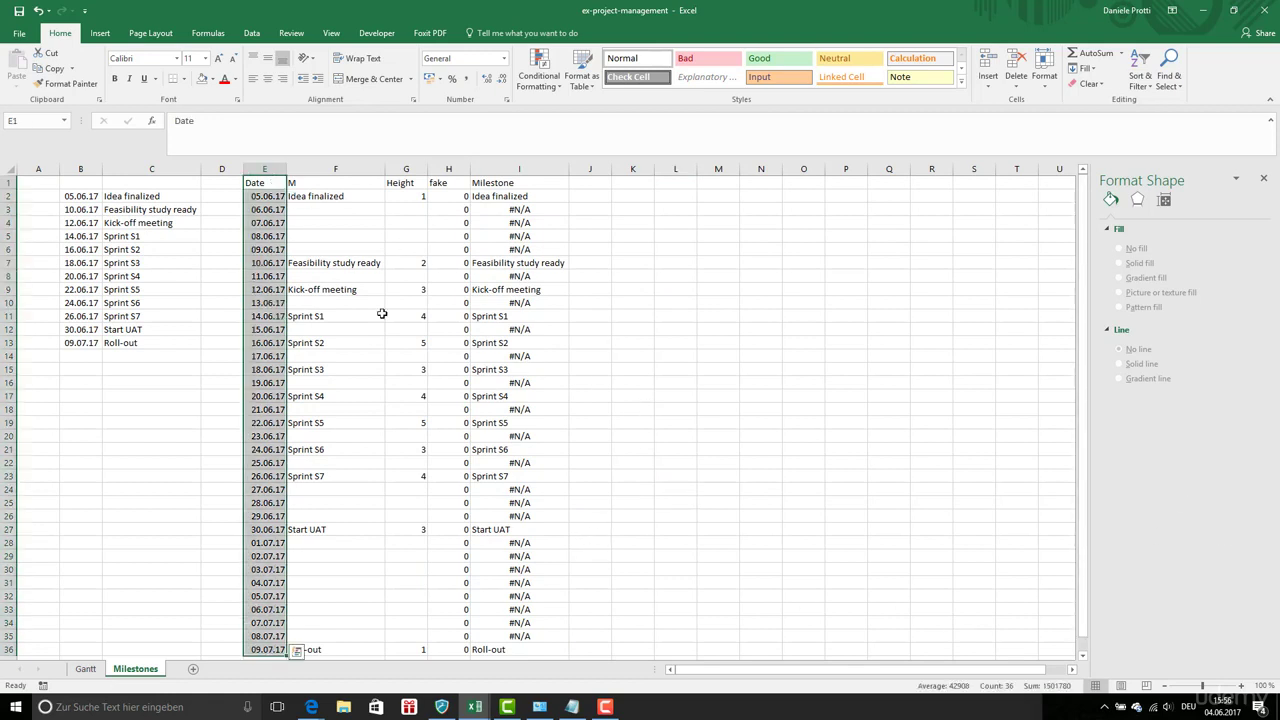
ctrl+click(451, 182)
key(ctrl+shift+Down)
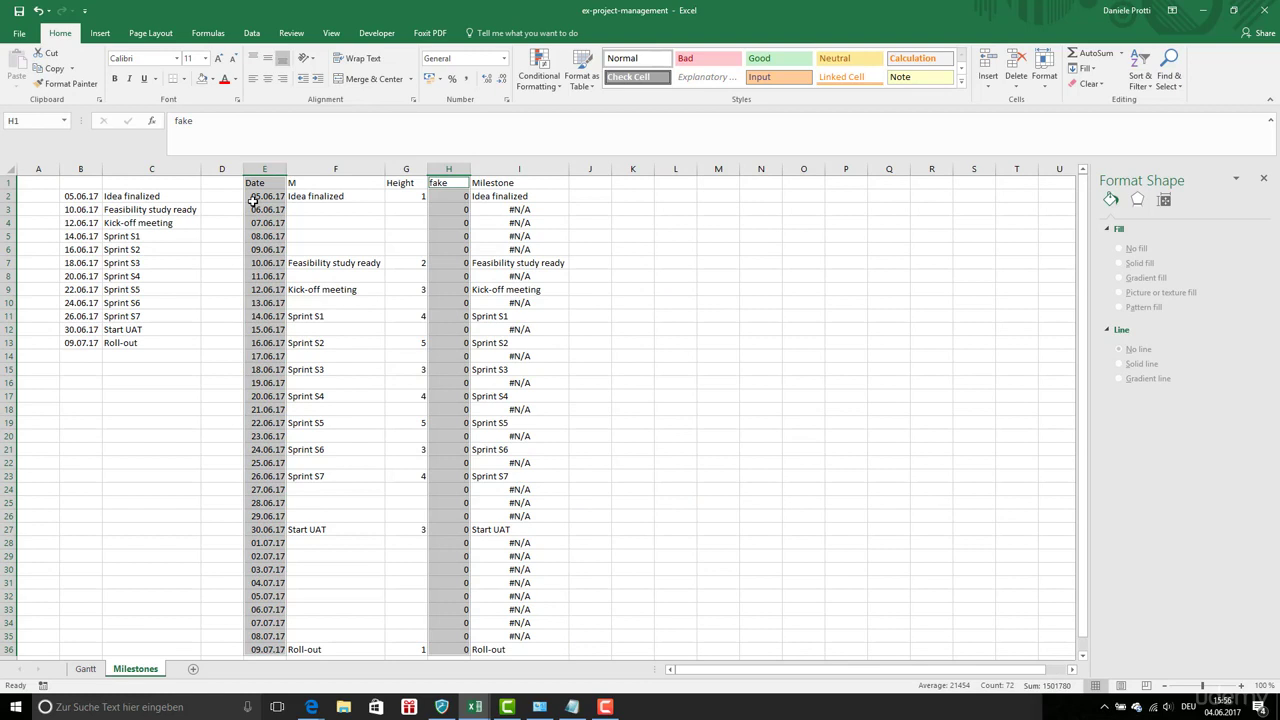
key(alt+F1)
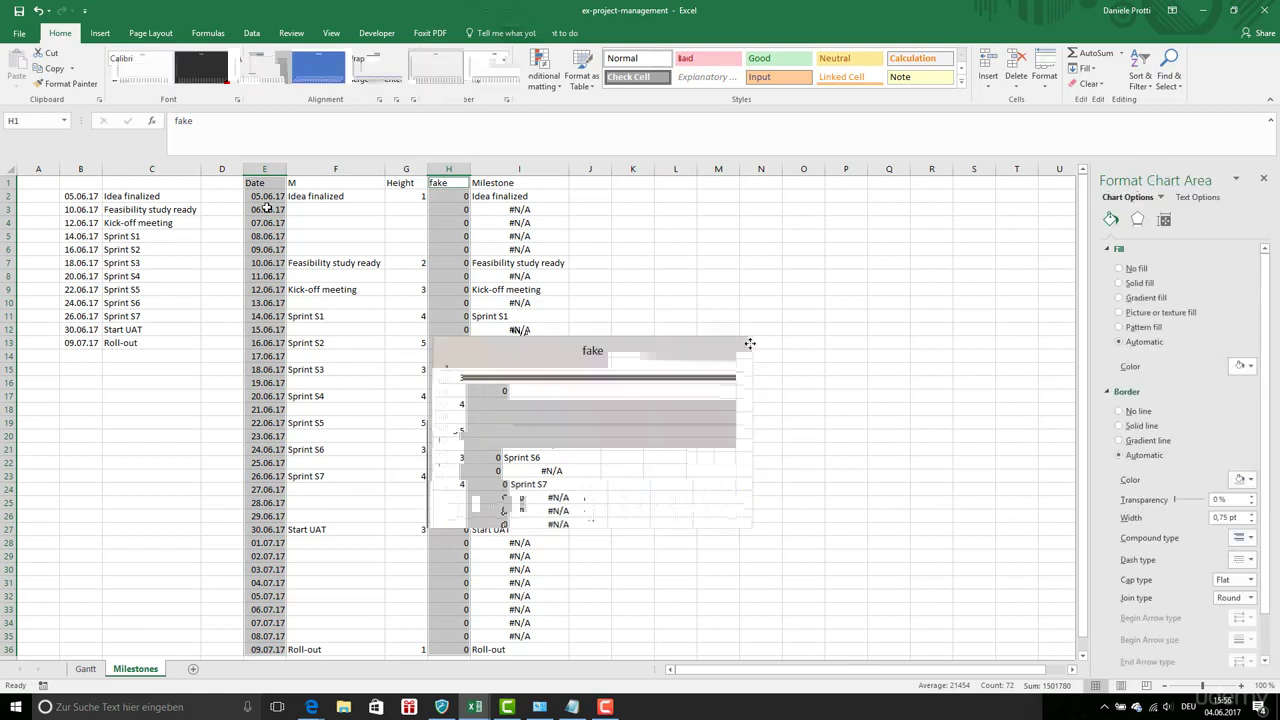
Add the Height column as a second series alongside fake through Select Data.
right_click(843, 326)
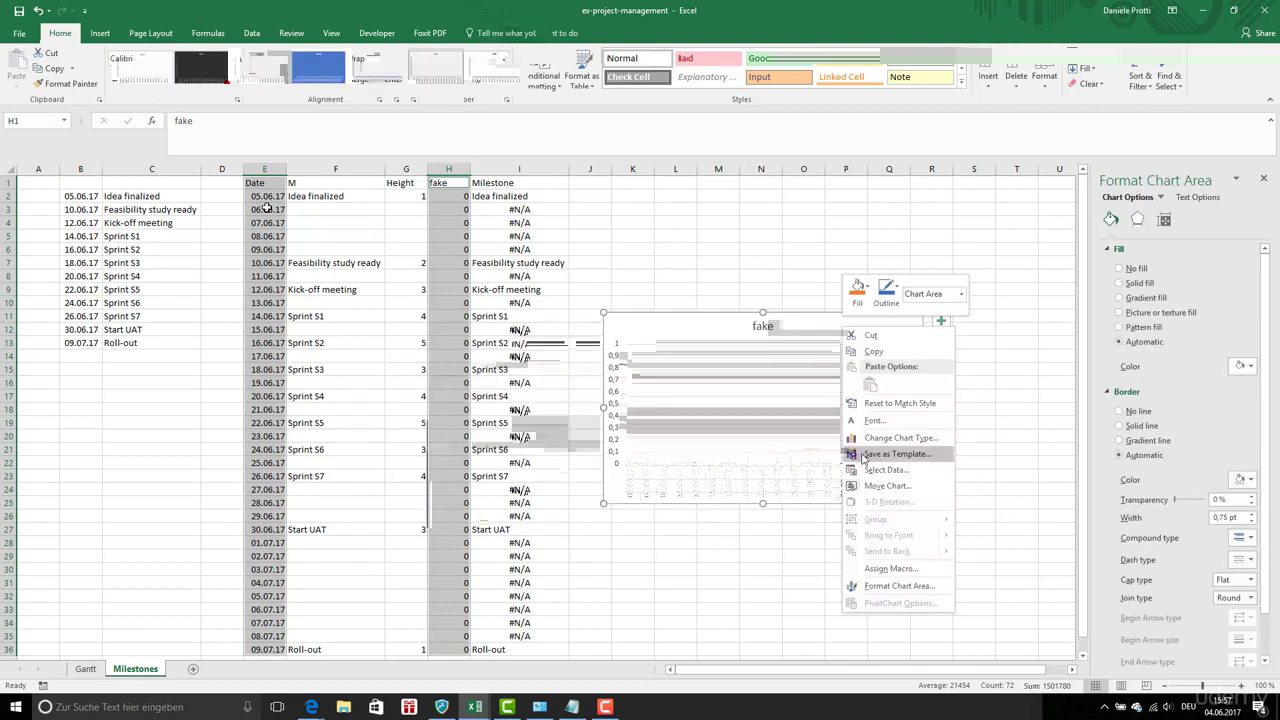
click(875, 469)
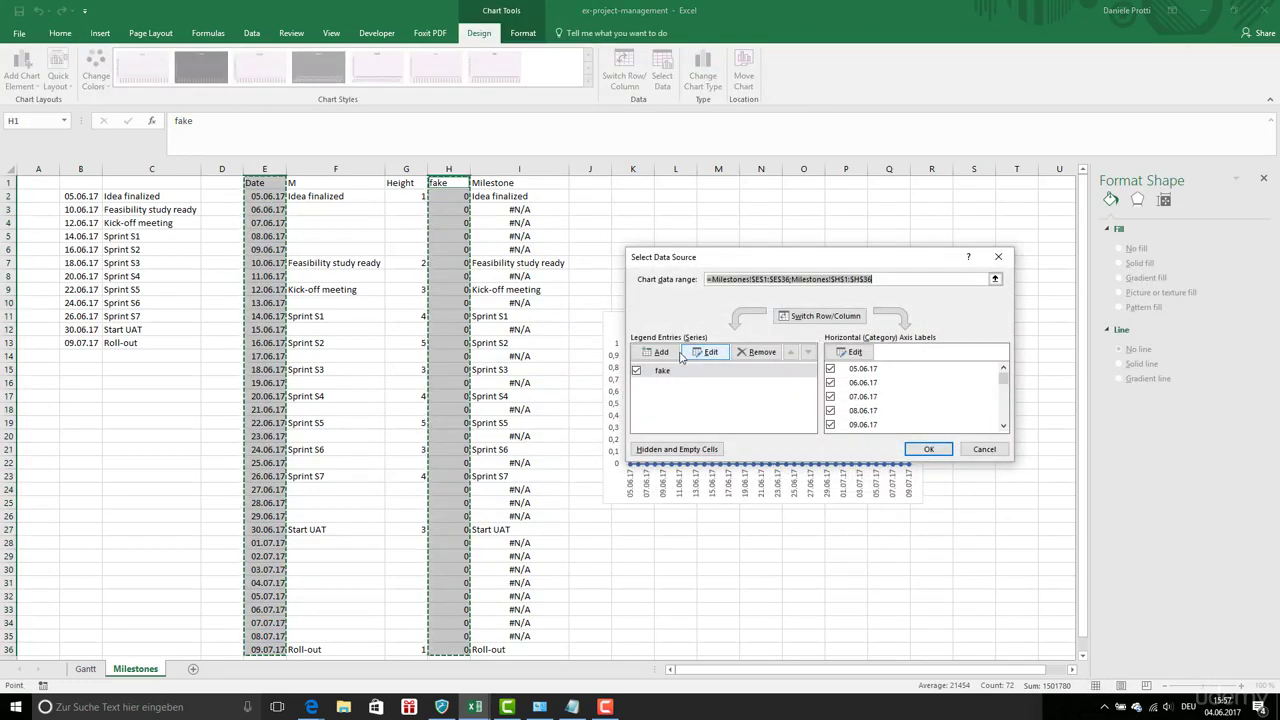
click(669, 356)
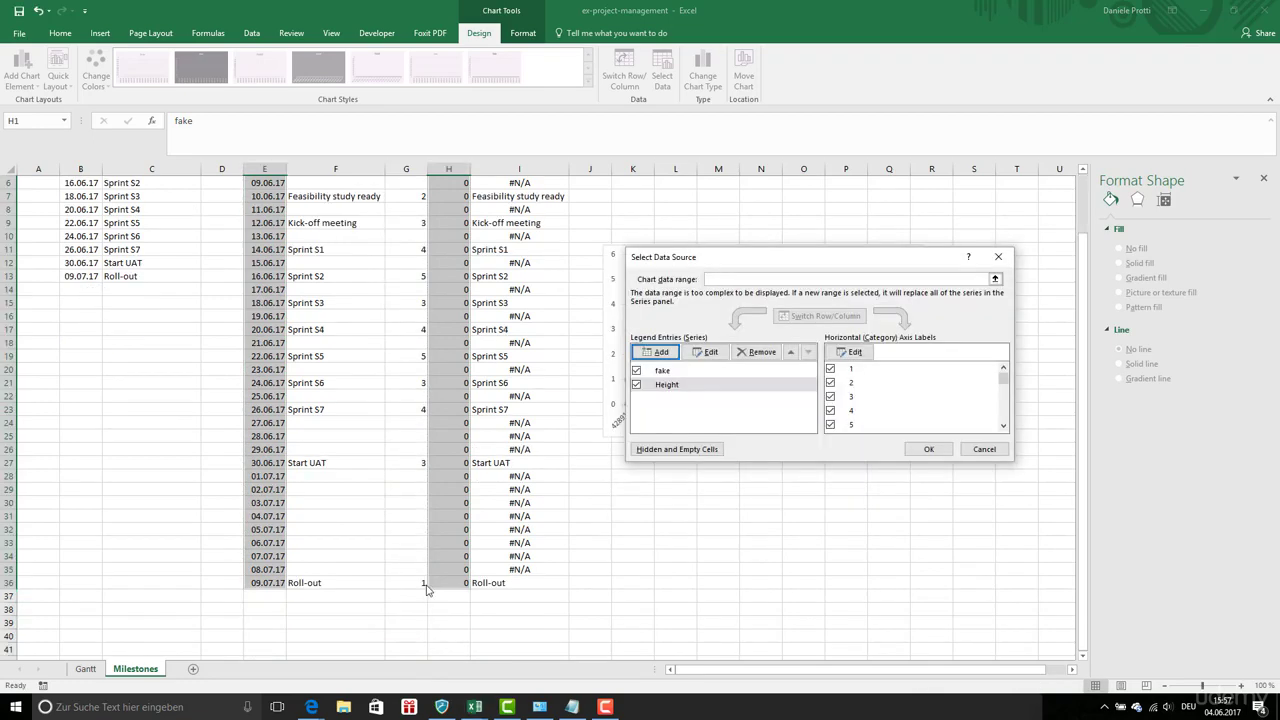
click(936, 449)
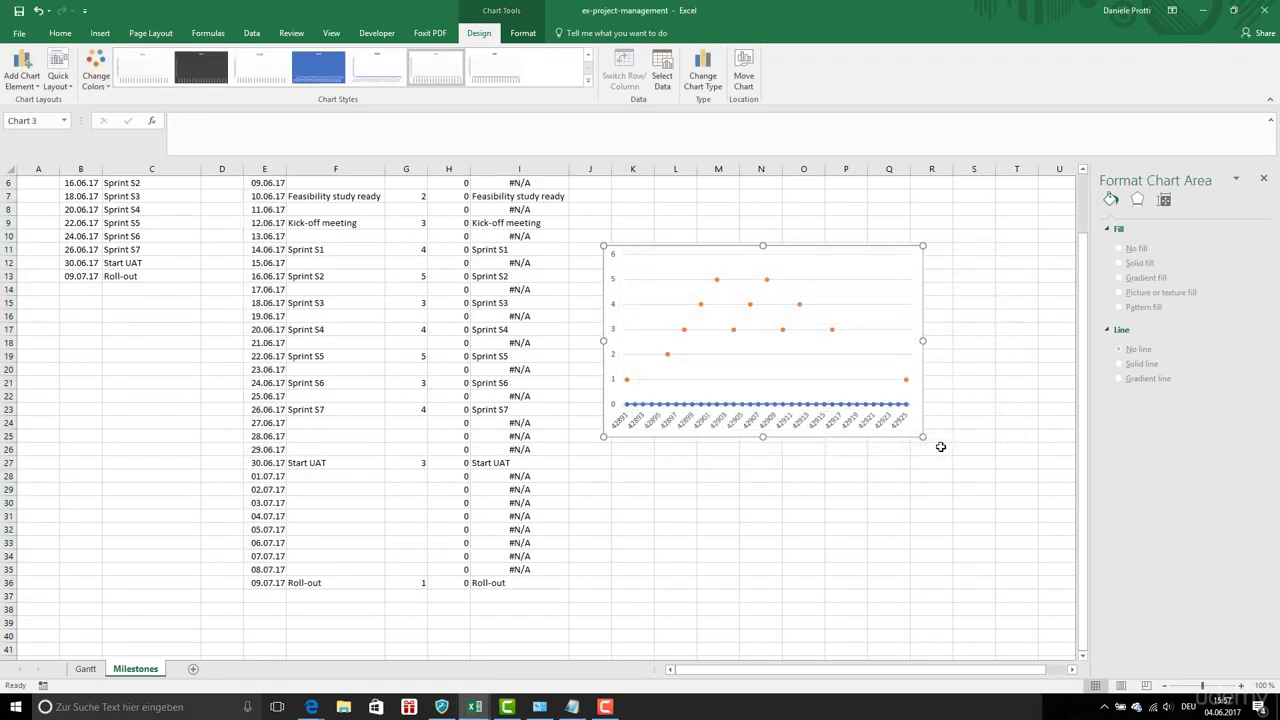
Give the horizontal axis the Date number format '14. Mrz.' so labels read like 5. Jun.
click(716, 341)
right_click(717, 343)
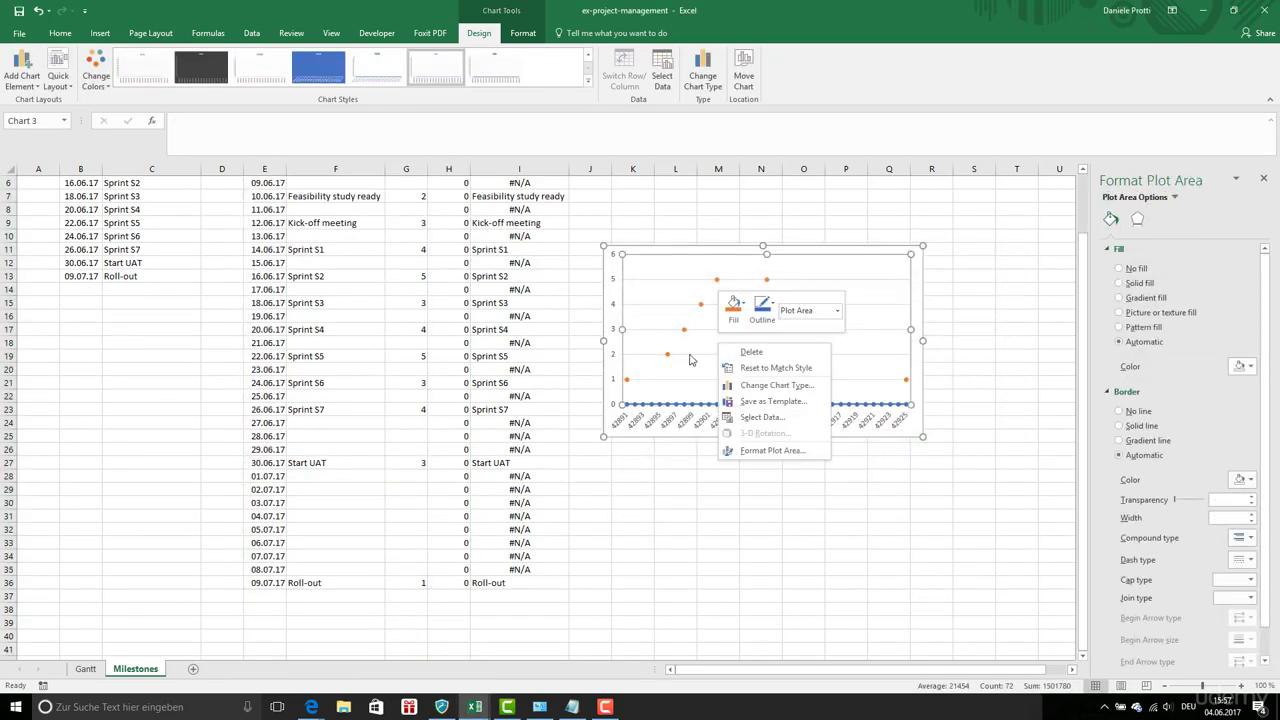
click(649, 430)
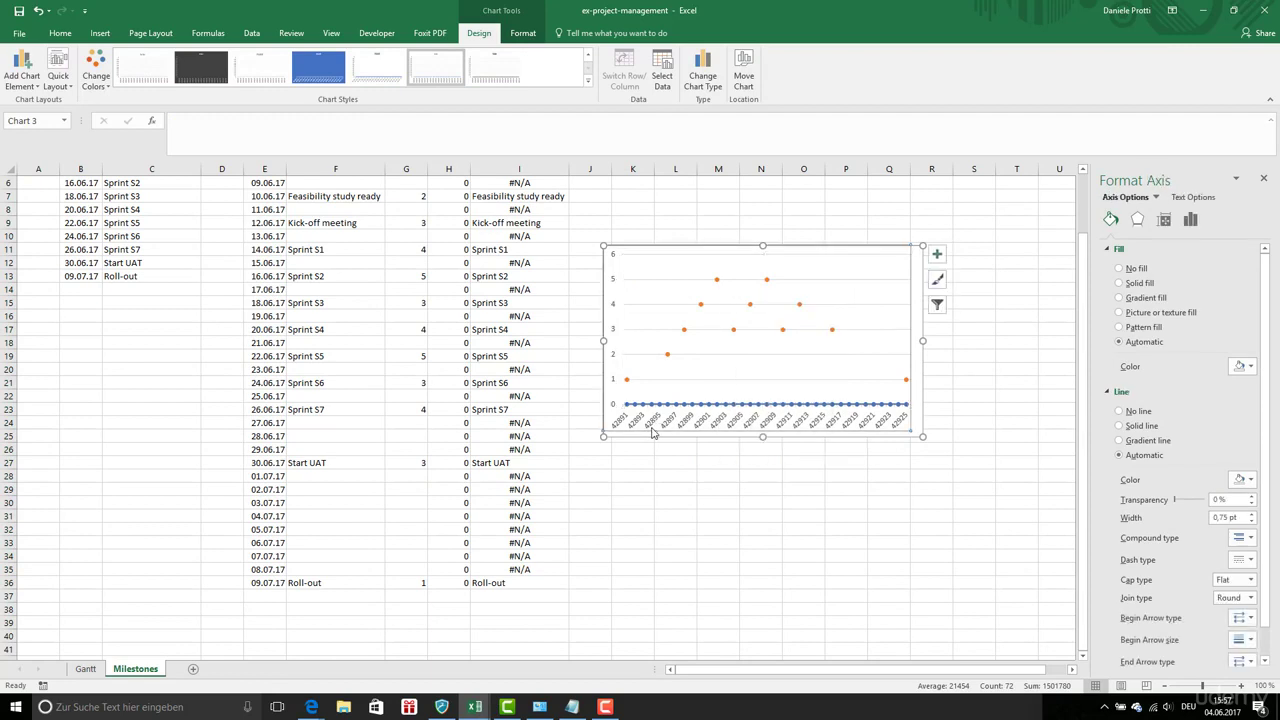
right_click(665, 428)
click(757, 586)
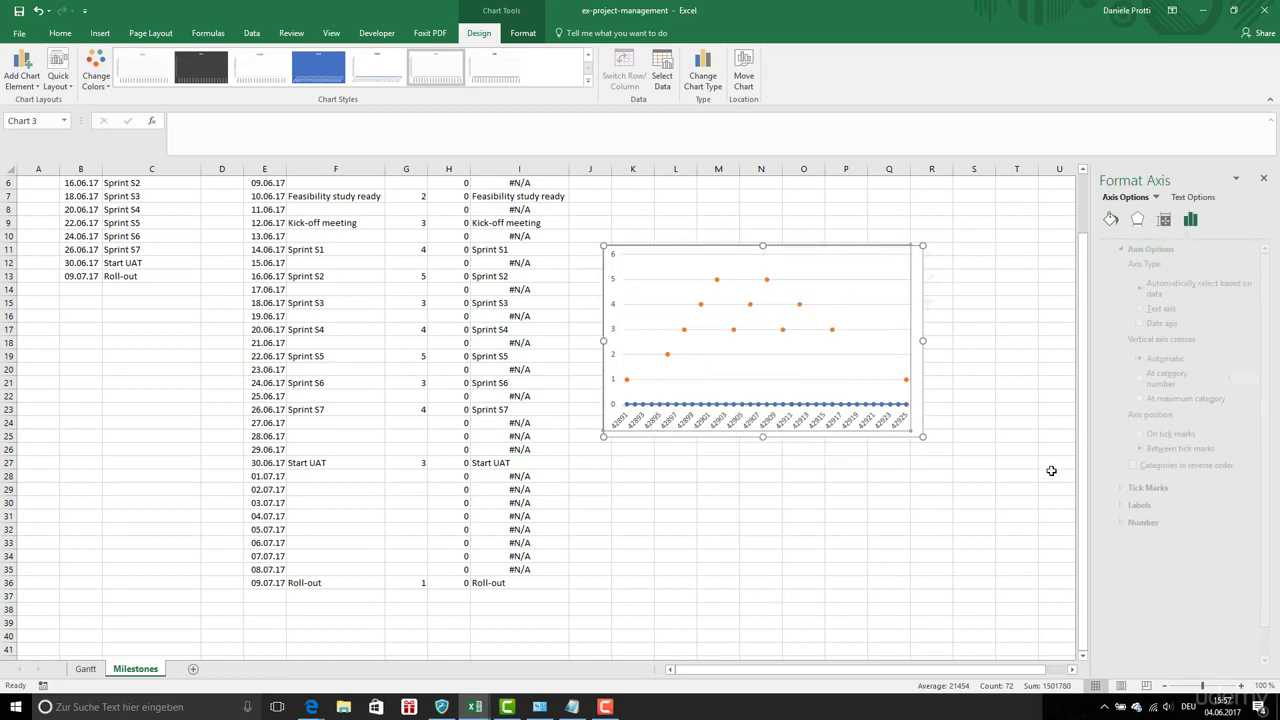
click(1110, 523)
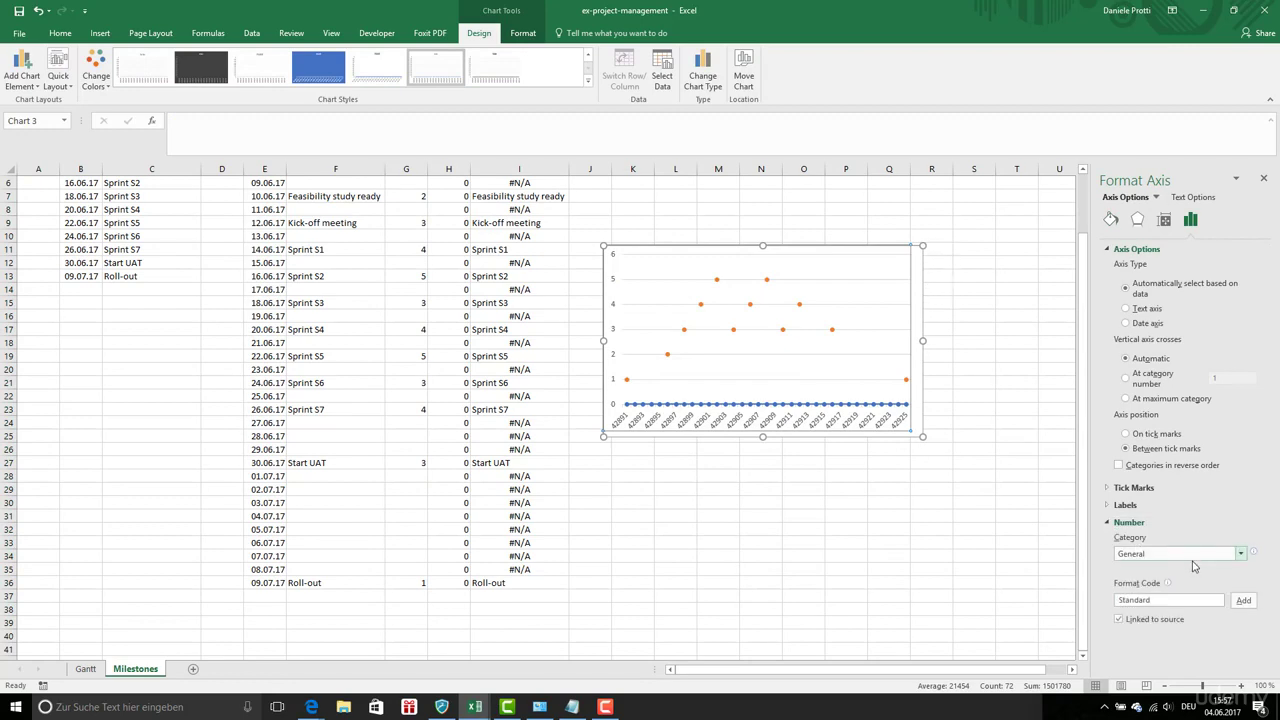
click(1240, 553)
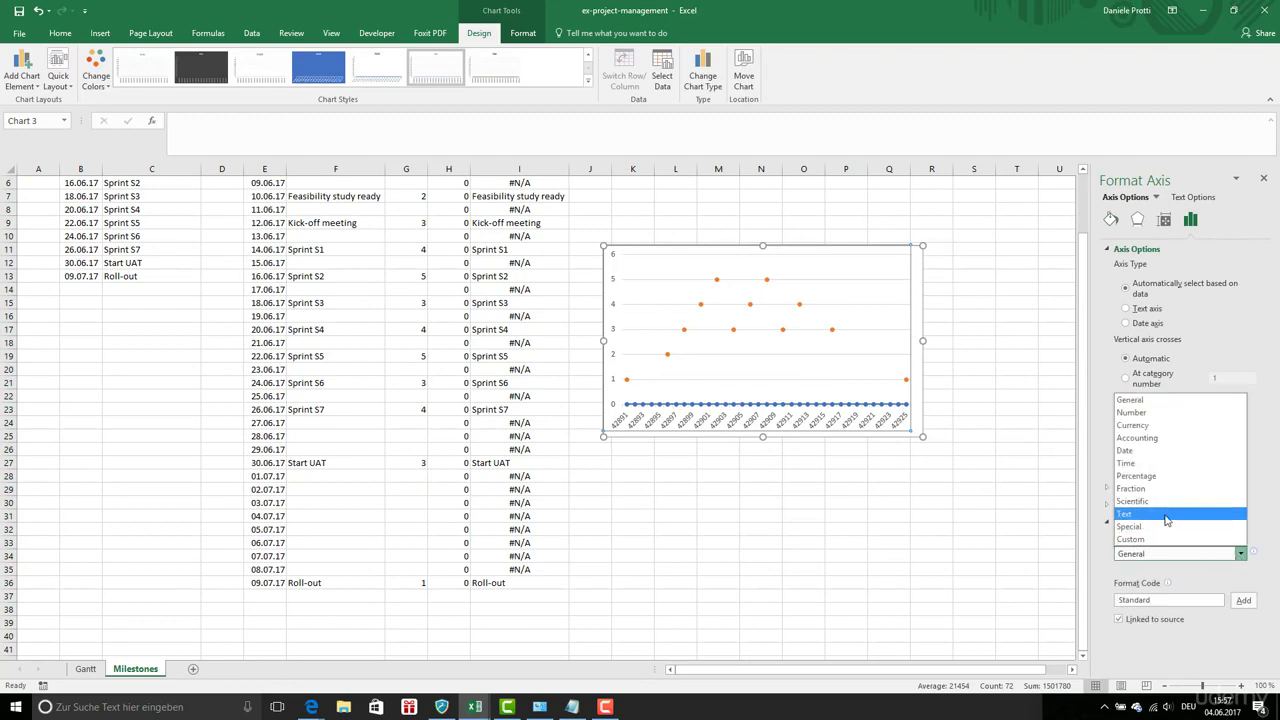
click(1128, 450)
click(1240, 588)
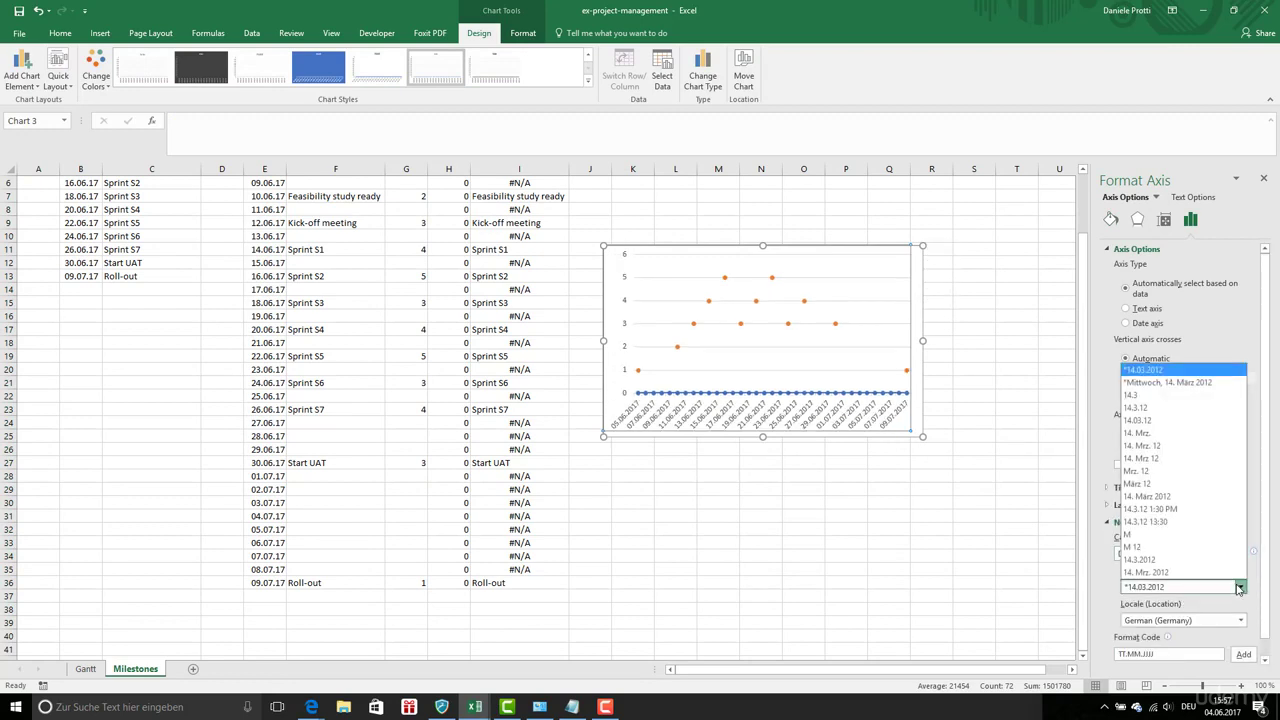
click(1133, 436)
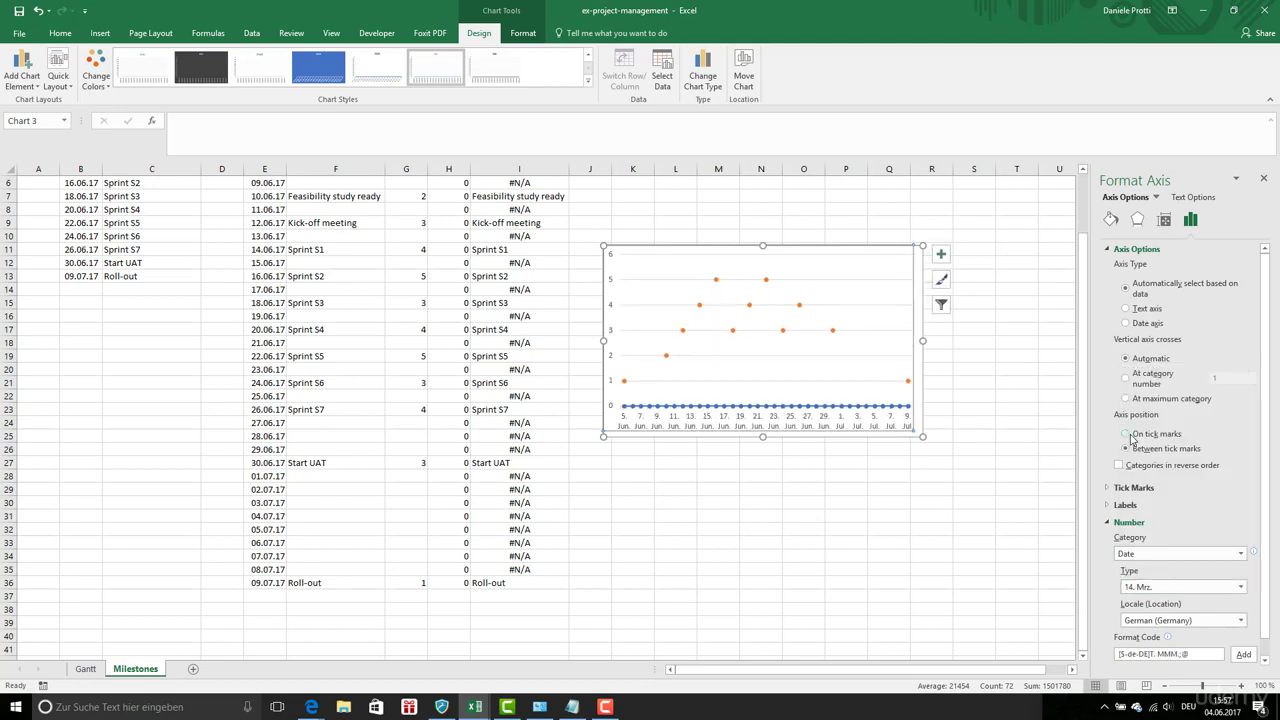
click(766, 364)
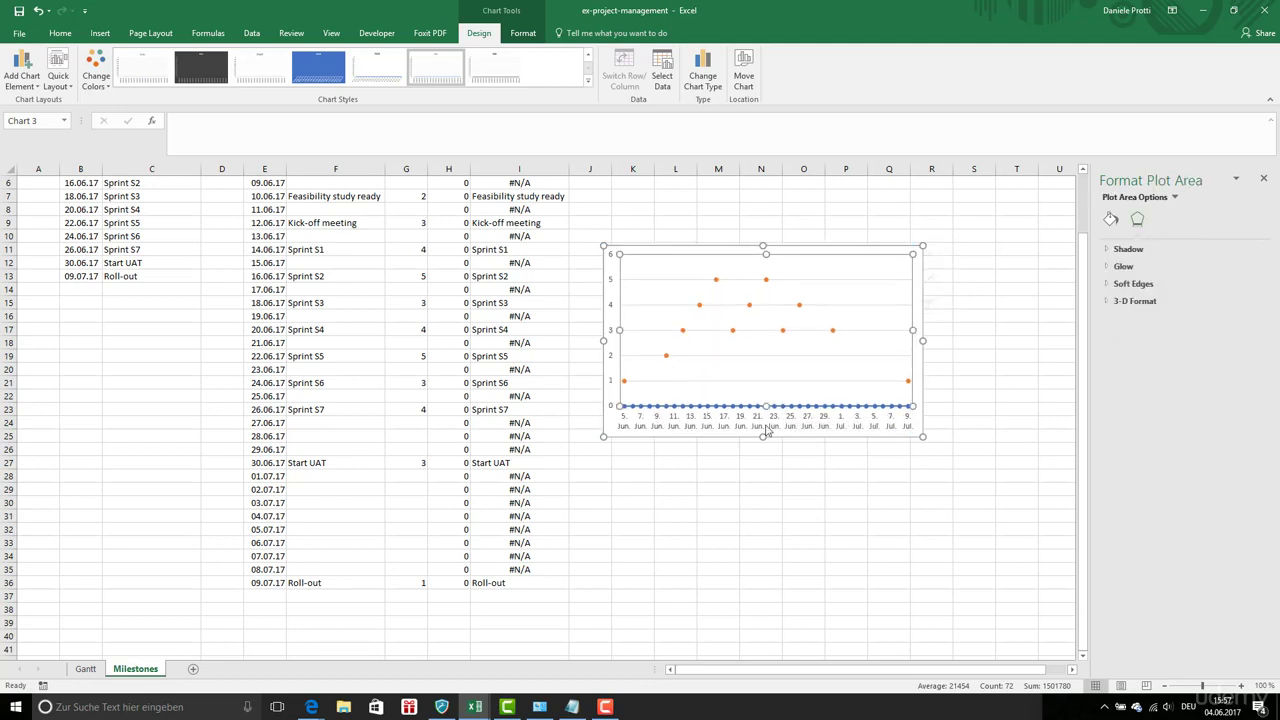
Change the Height series to Clustered Column and stretch the chart out to about column T.
click(666, 357)
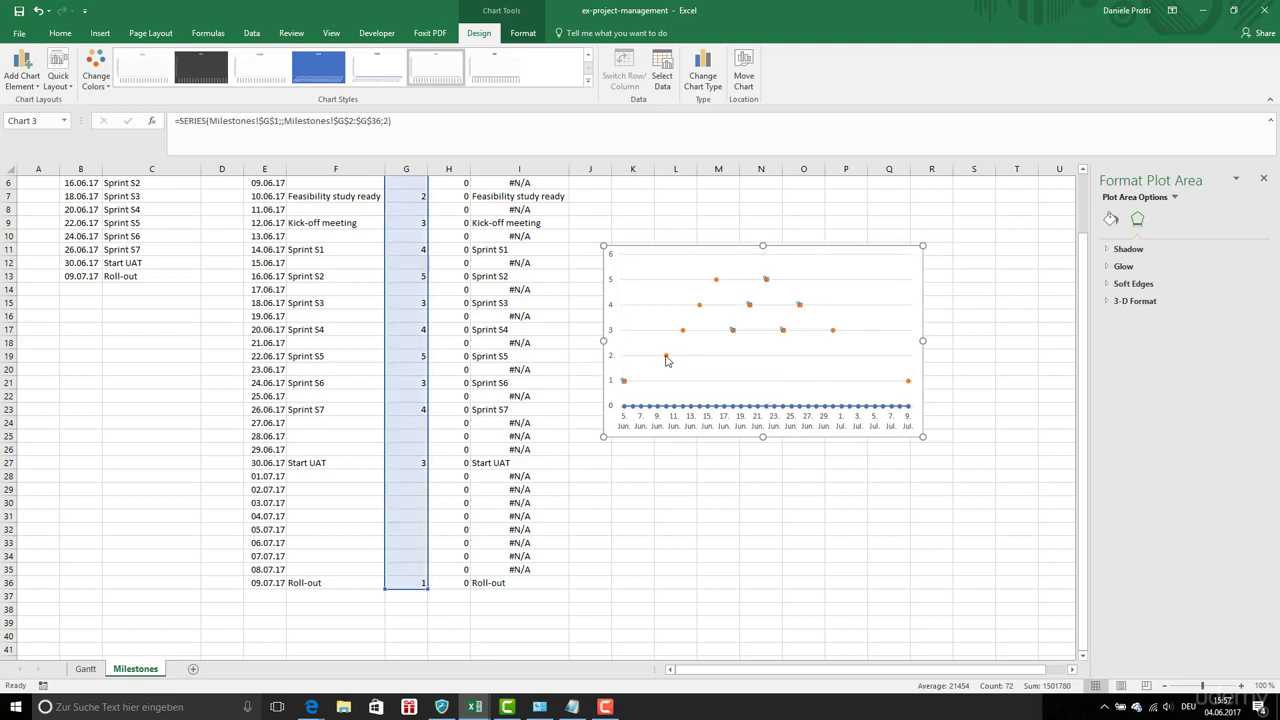
click(666, 357)
click(666, 357)
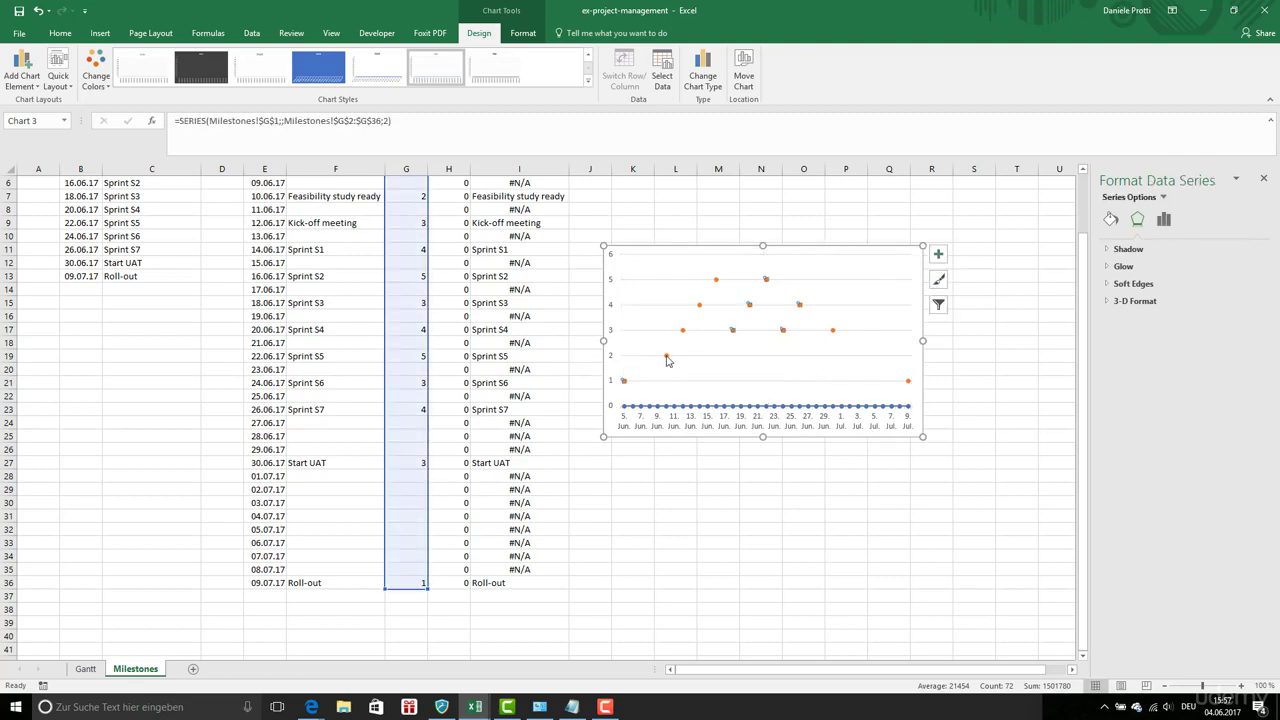
right_click(666, 356)
click(737, 398)
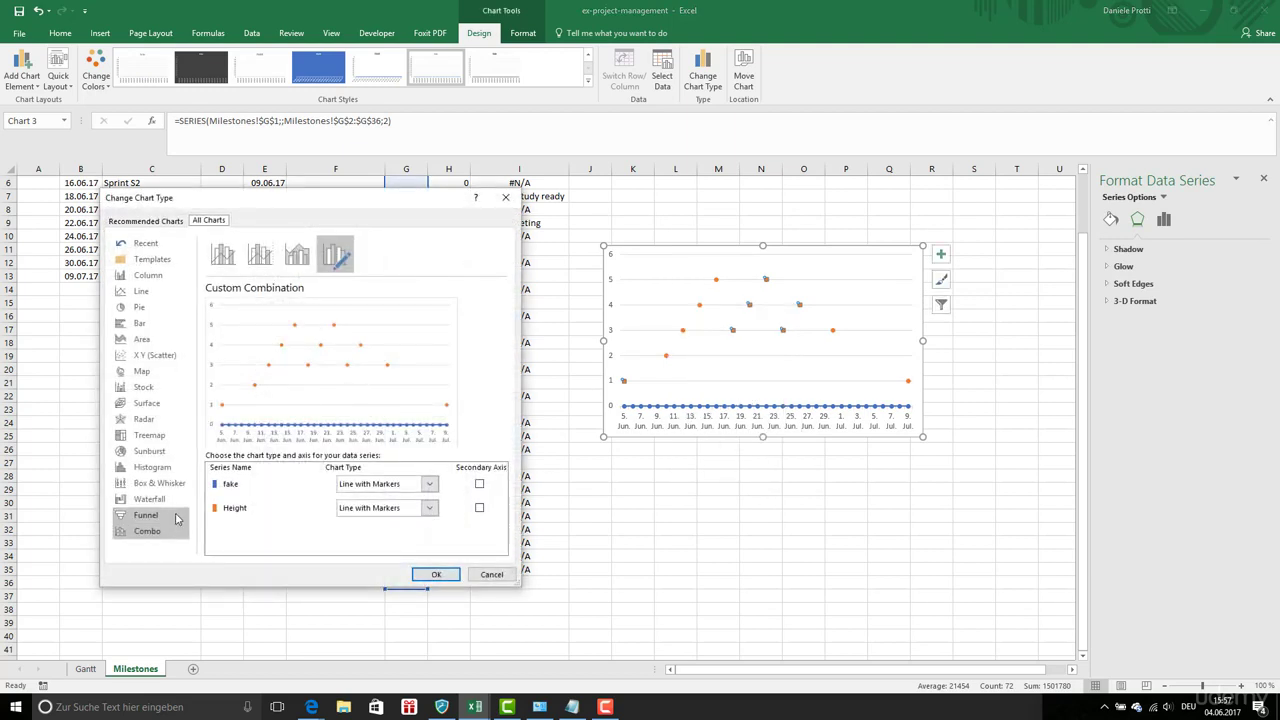
click(256, 512)
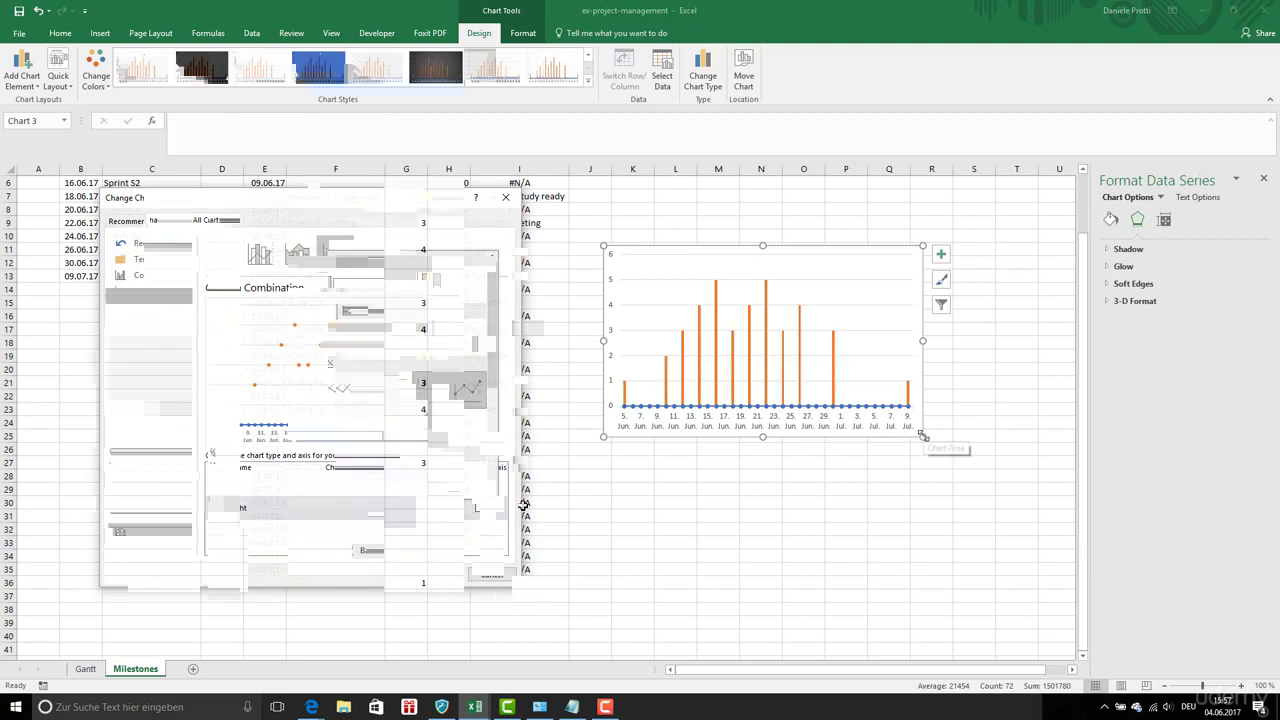
drag(922, 437, 1017, 447)
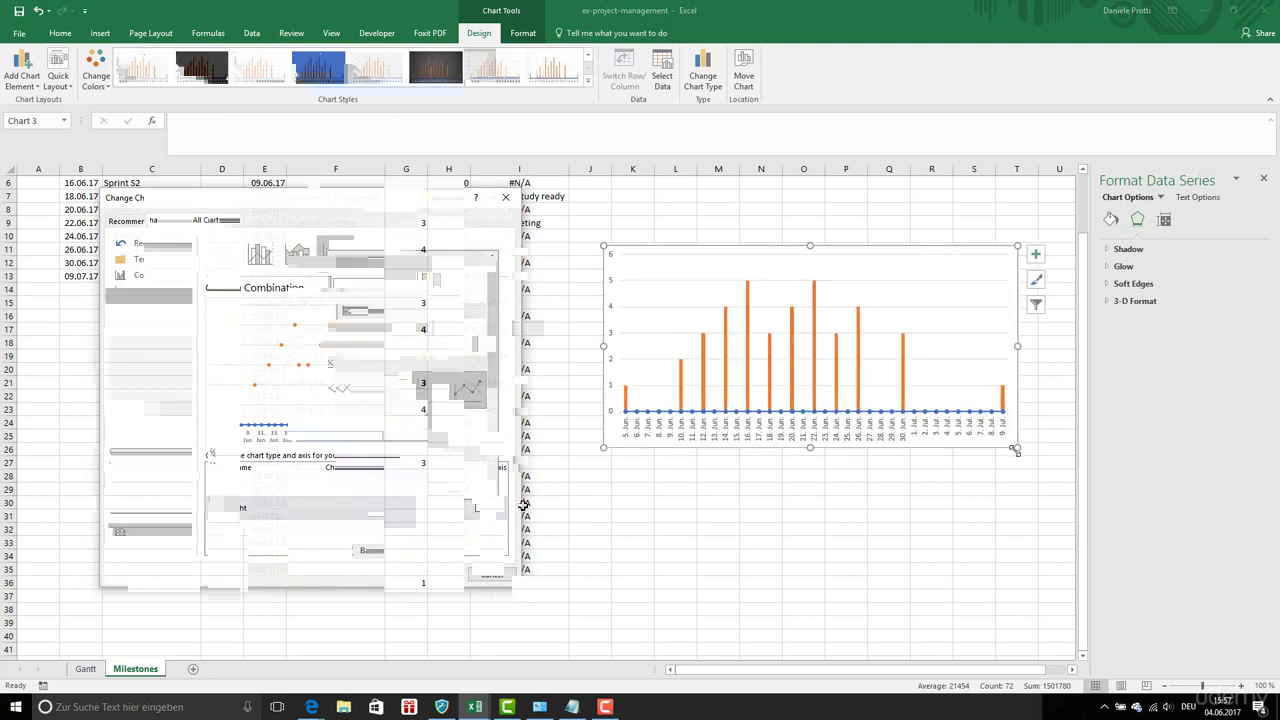
click(748, 327)
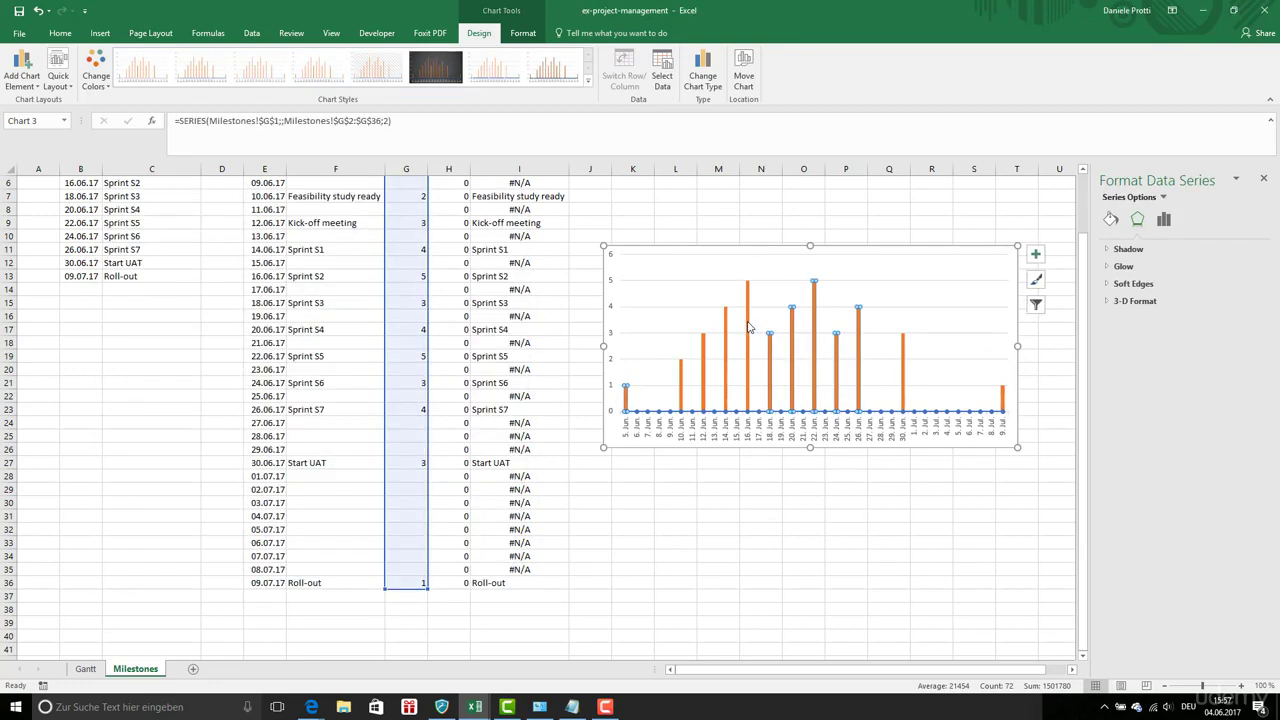
Add error bars and data labels to the Height columns.
click(1005, 256)
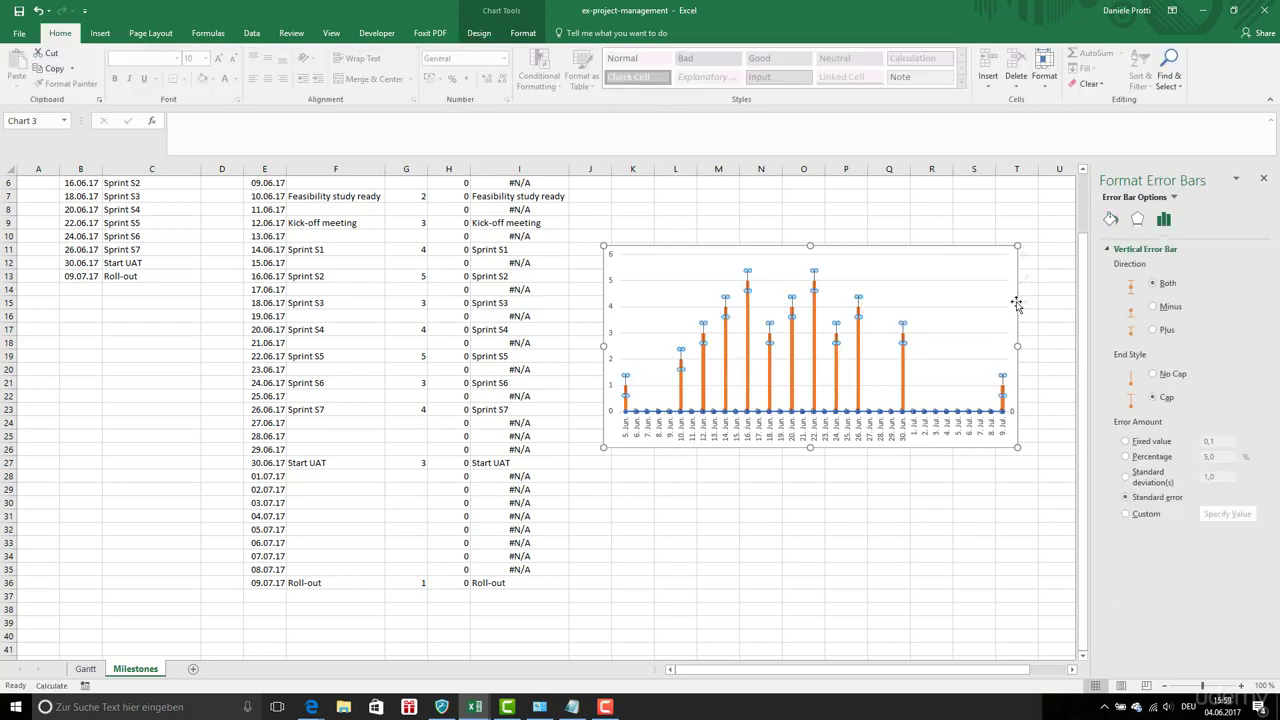
right_click(858, 318)
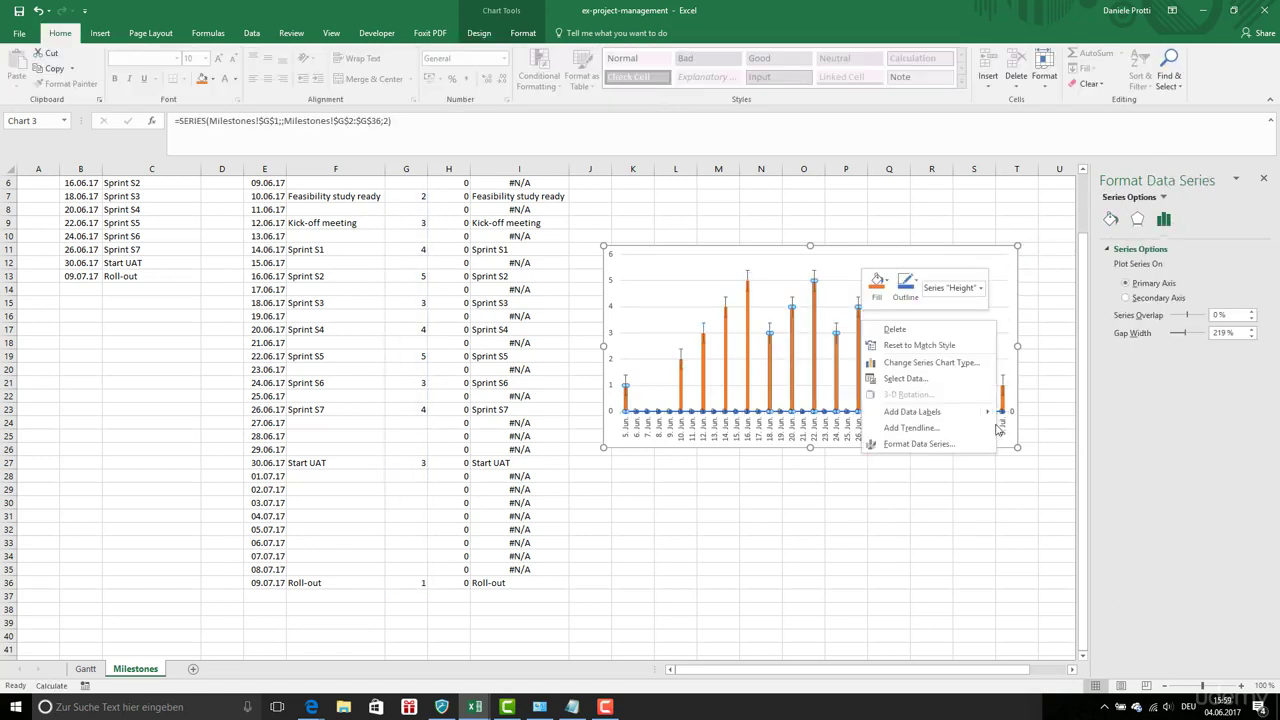
mouse_move(950, 411)
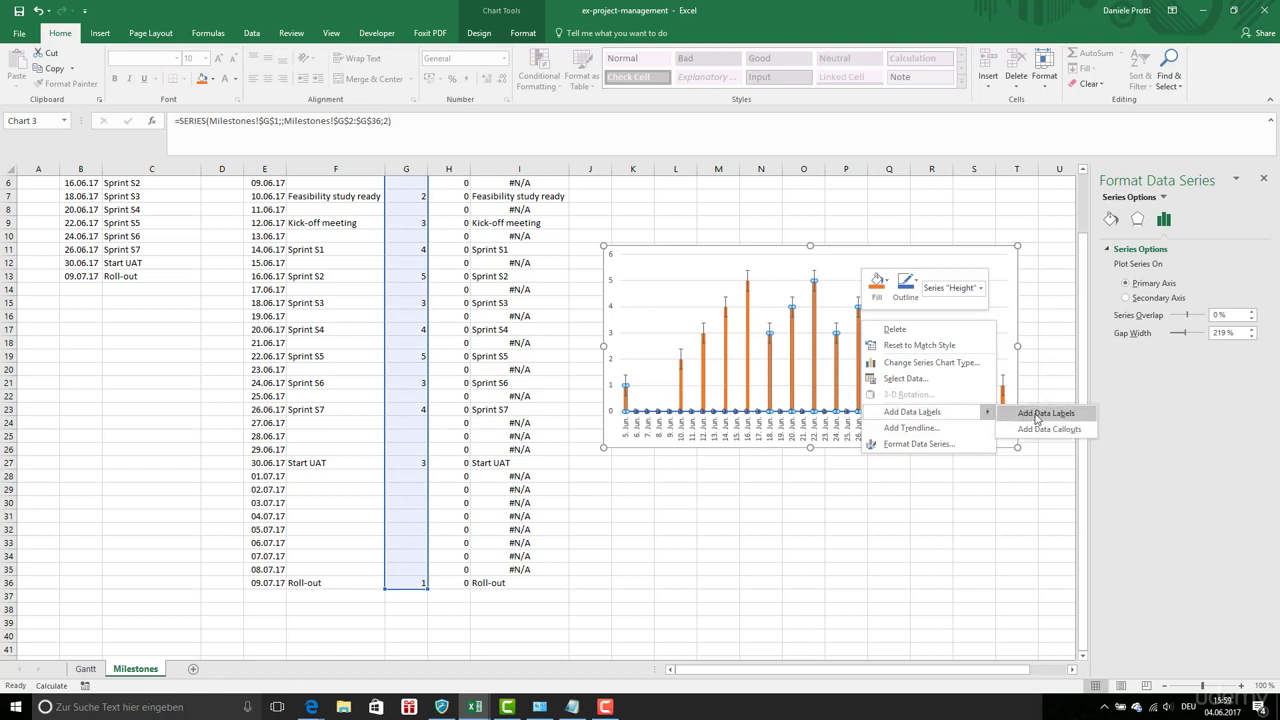
key(Escape)
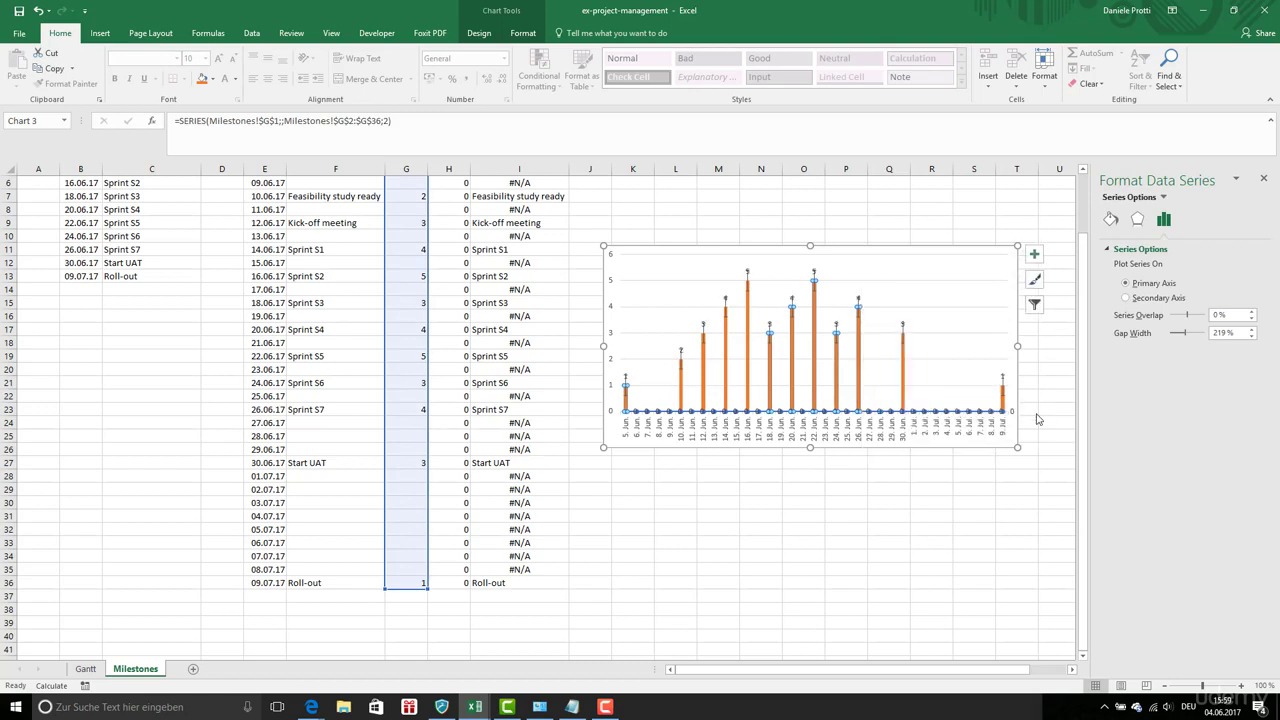
Set the data labels to show Category Name instead of Value.
click(858, 300)
click(858, 300)
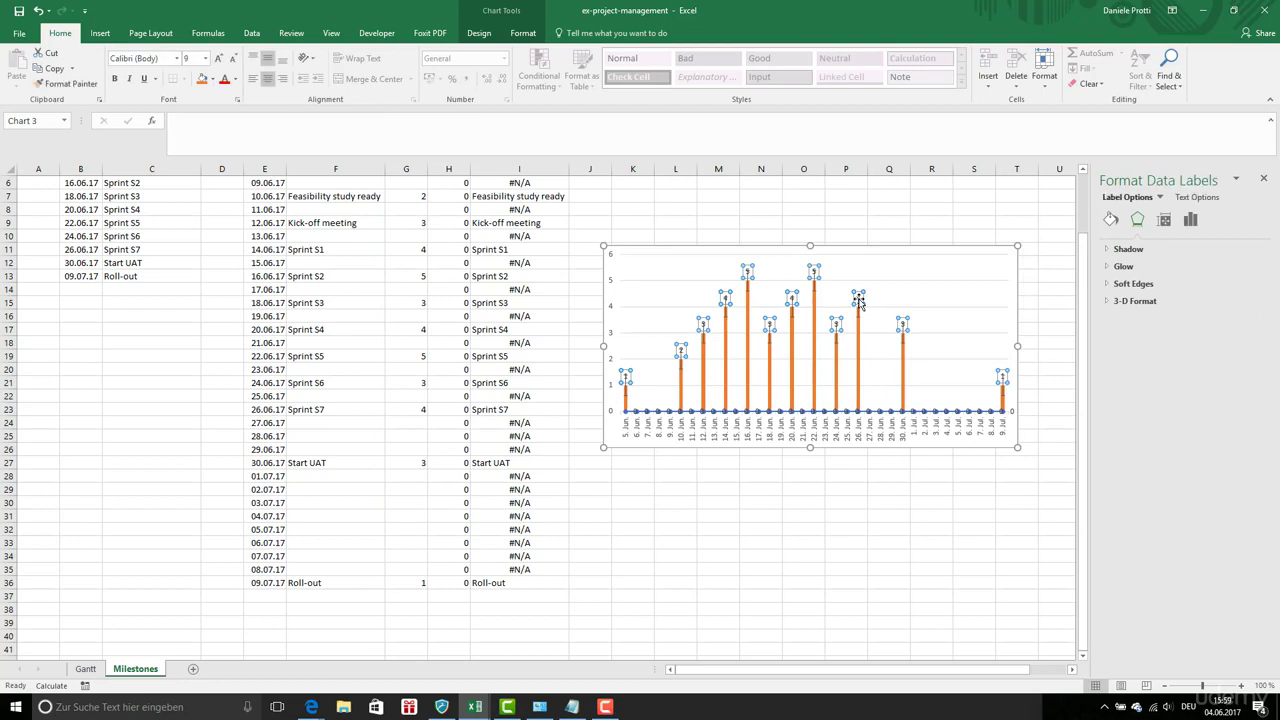
click(1107, 250)
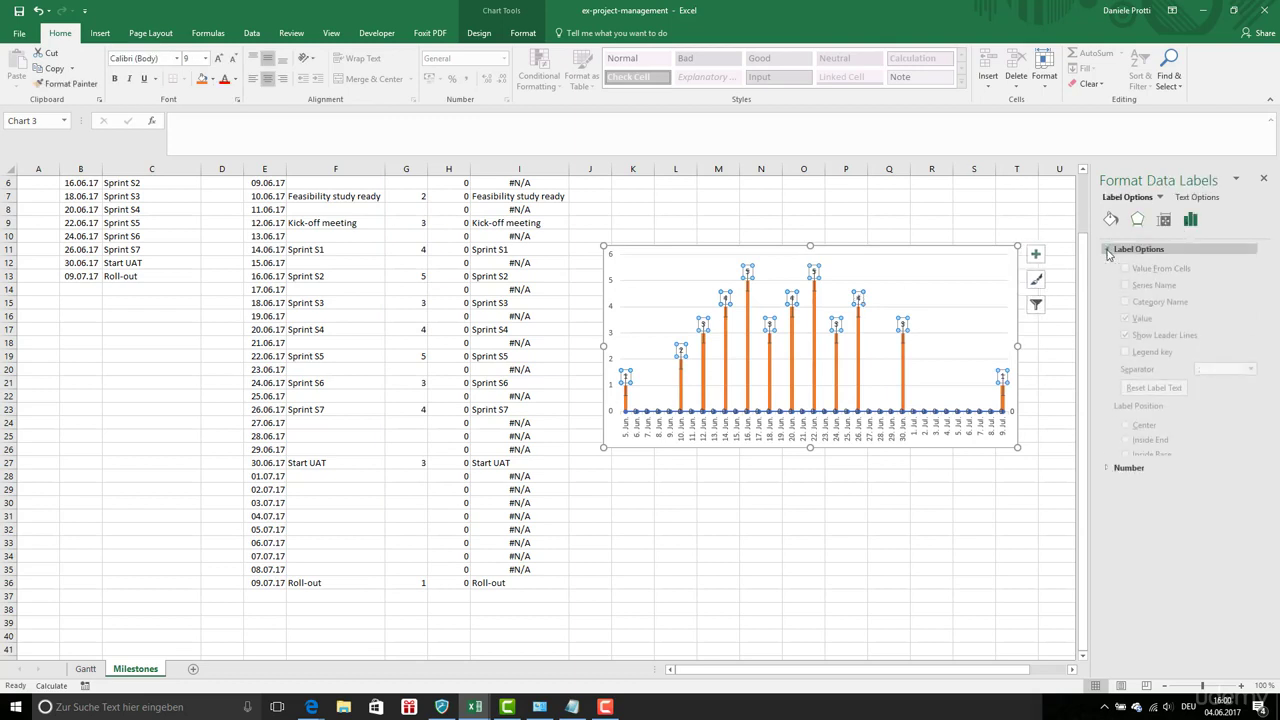
click(1127, 313)
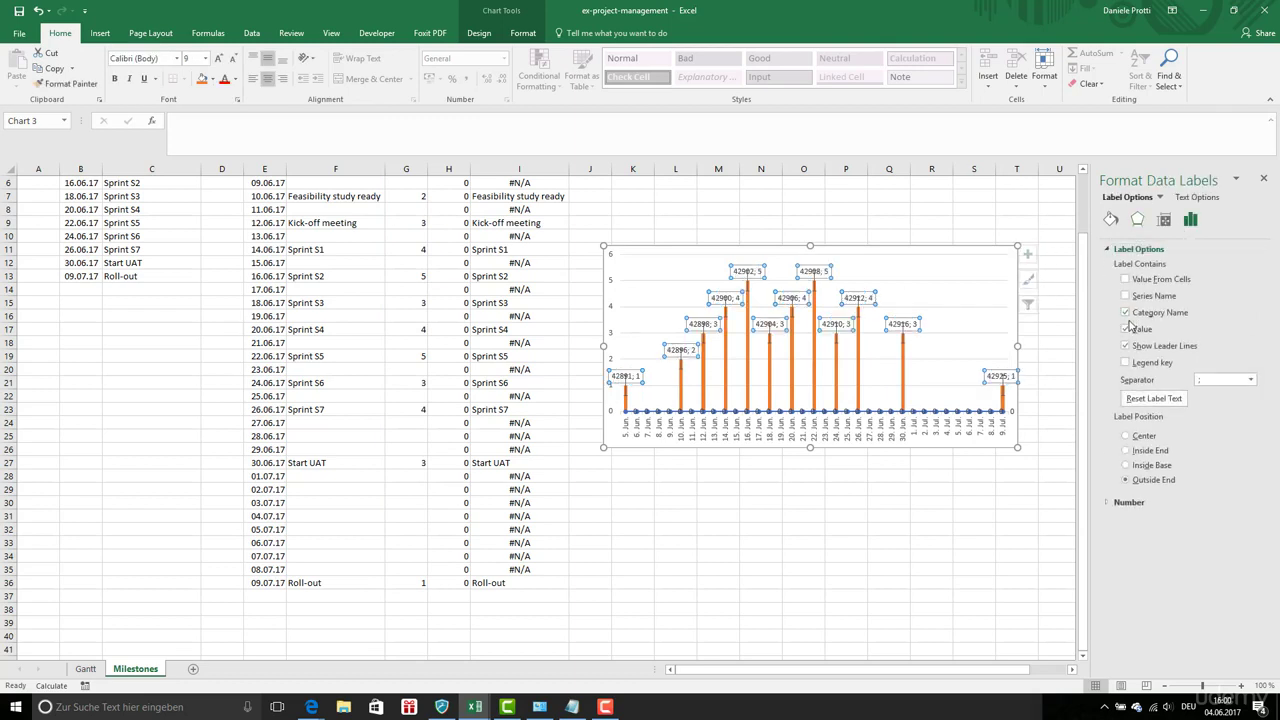
click(1125, 329)
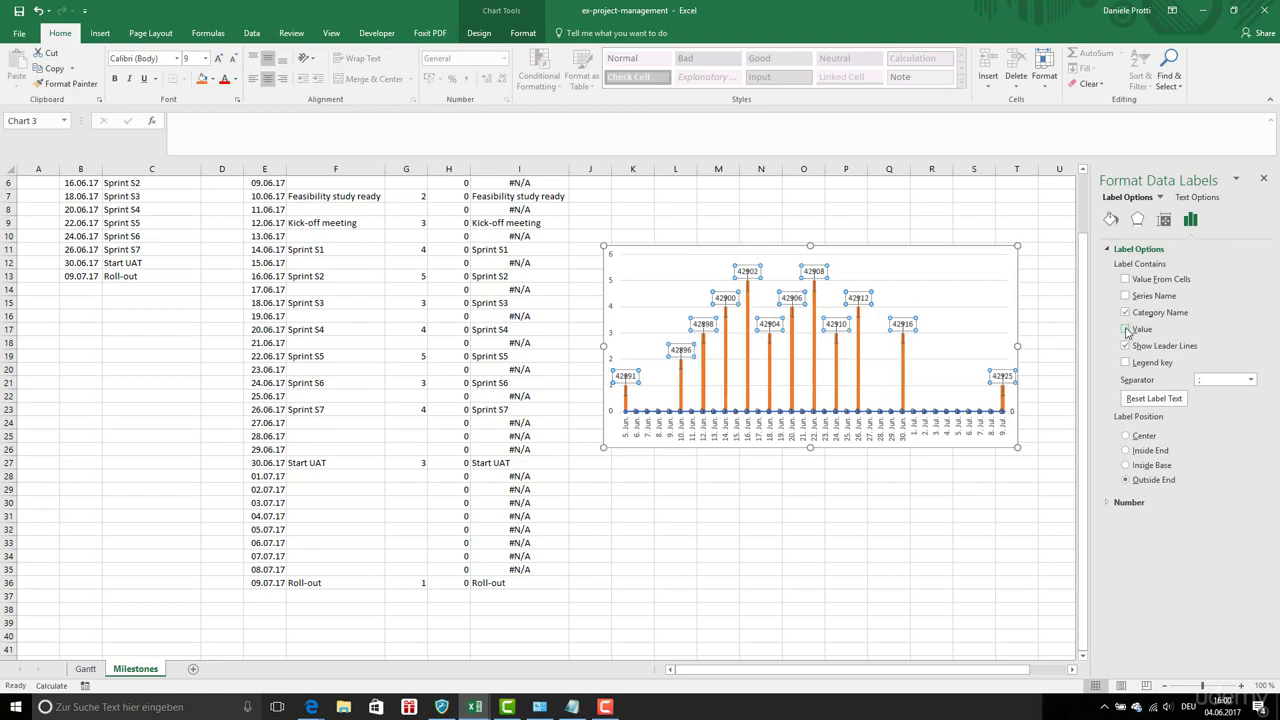
click(931, 346)
right_click(933, 352)
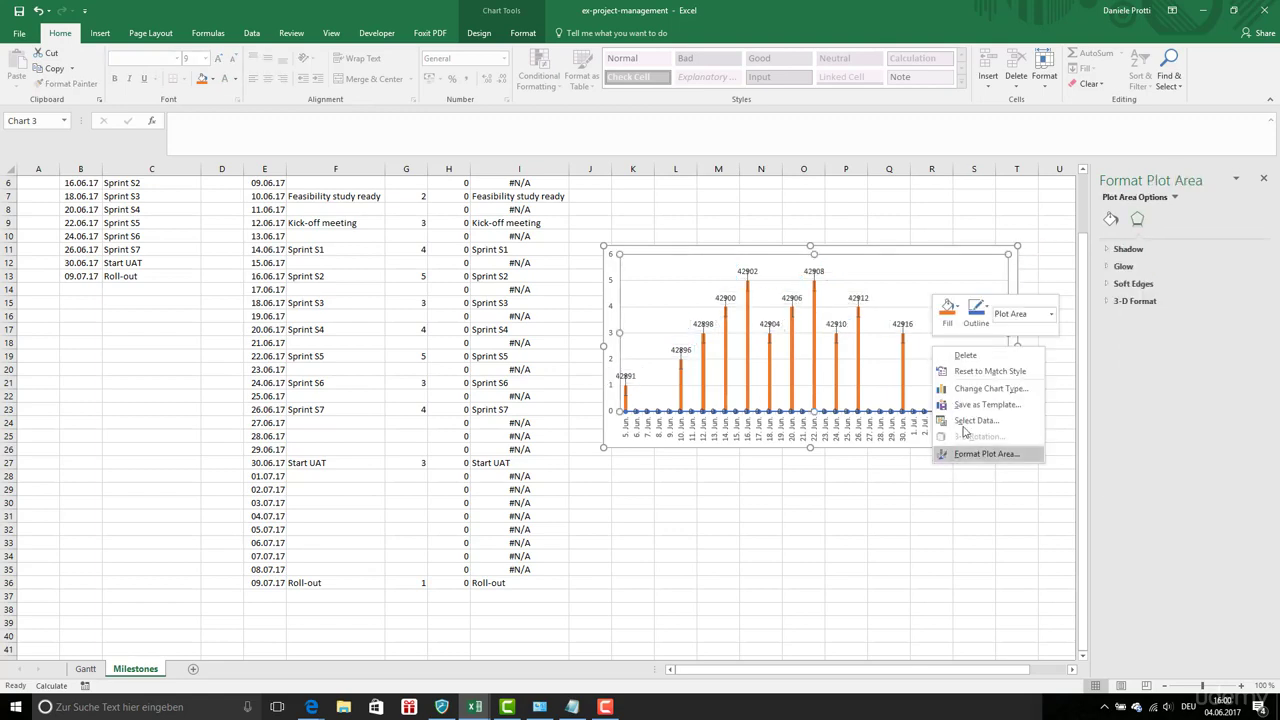
Set the Height series' horizontal category labels to the milestone name range.
click(976, 420)
click(685, 391)
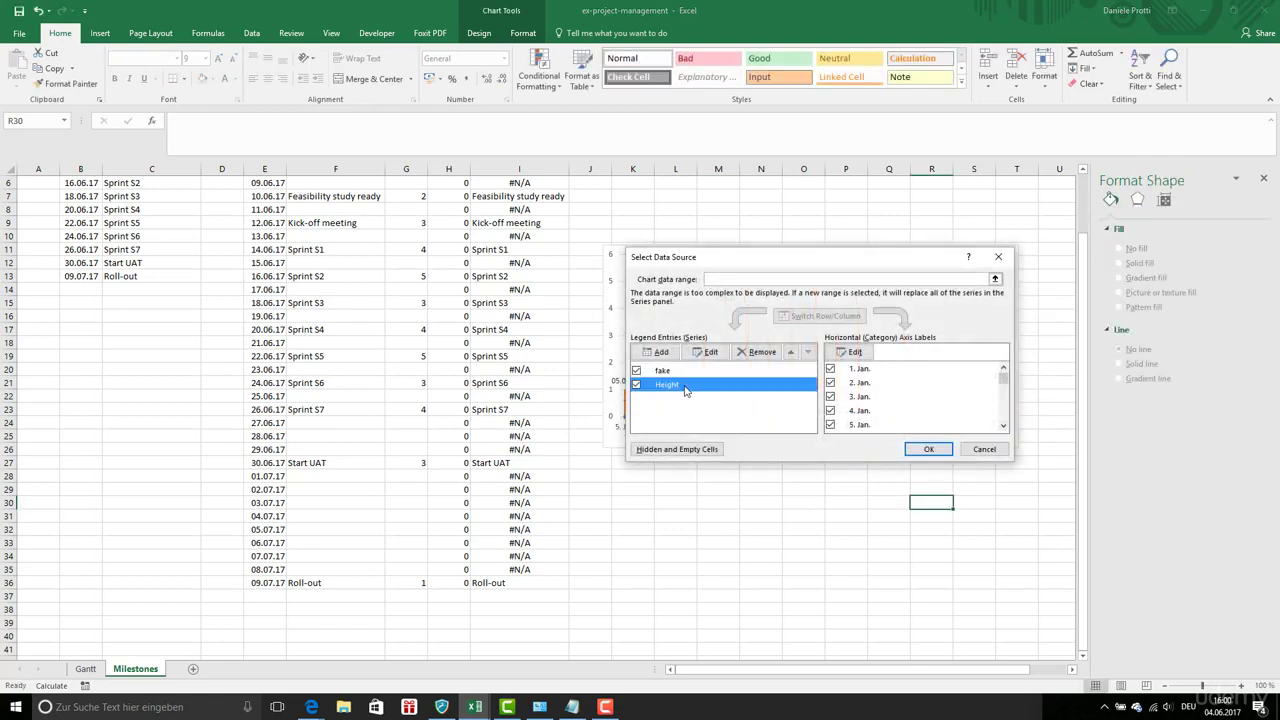
click(855, 353)
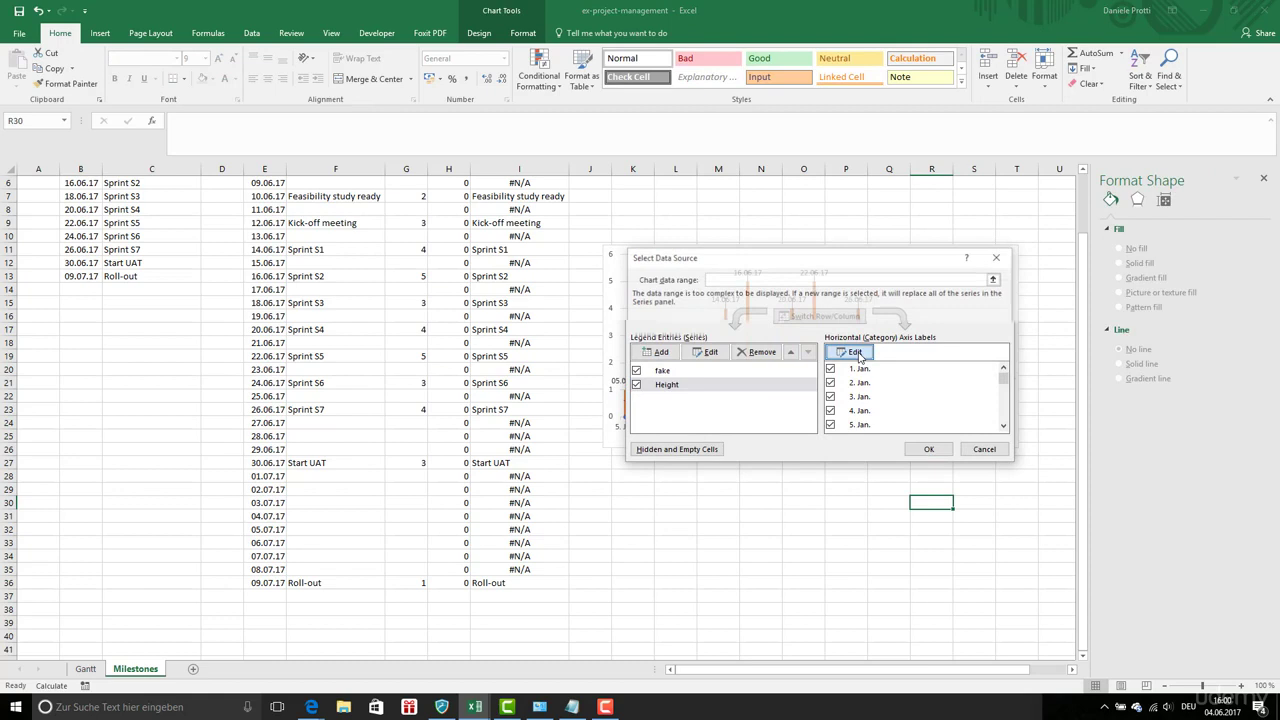
click(855, 353)
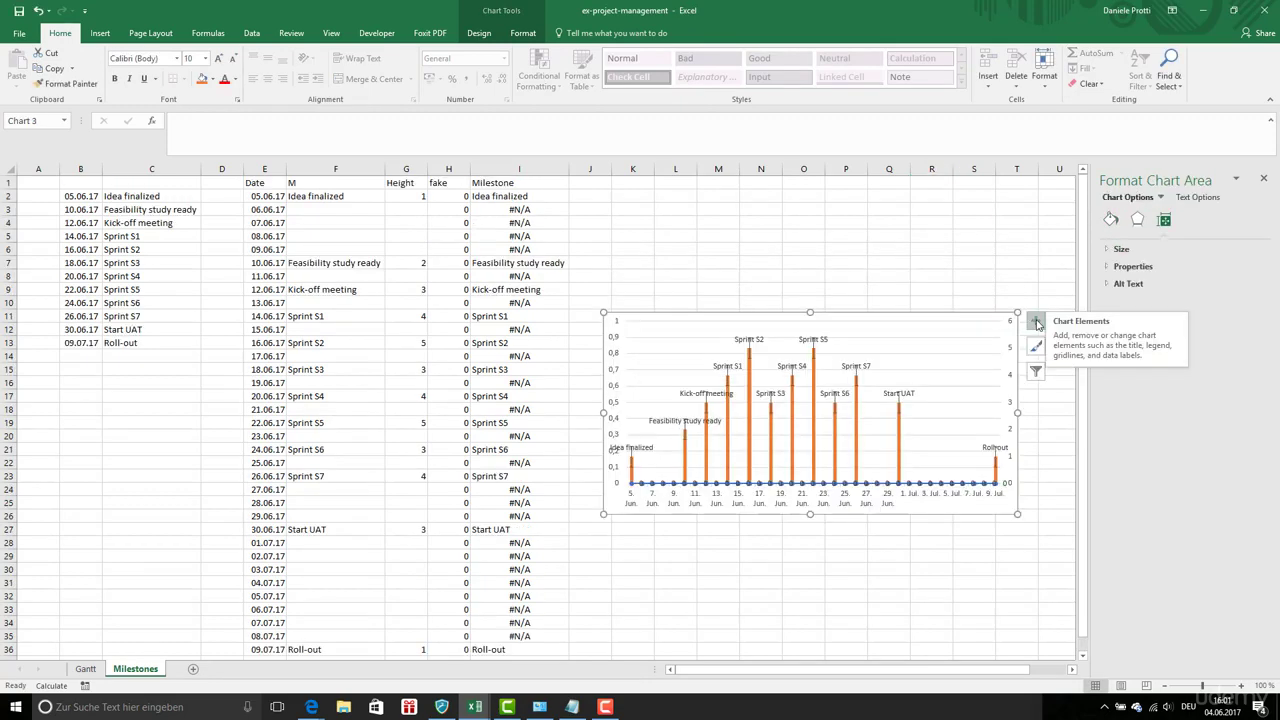
Remove the horizontal gridlines and hide the chart's axes.
click(1035, 320)
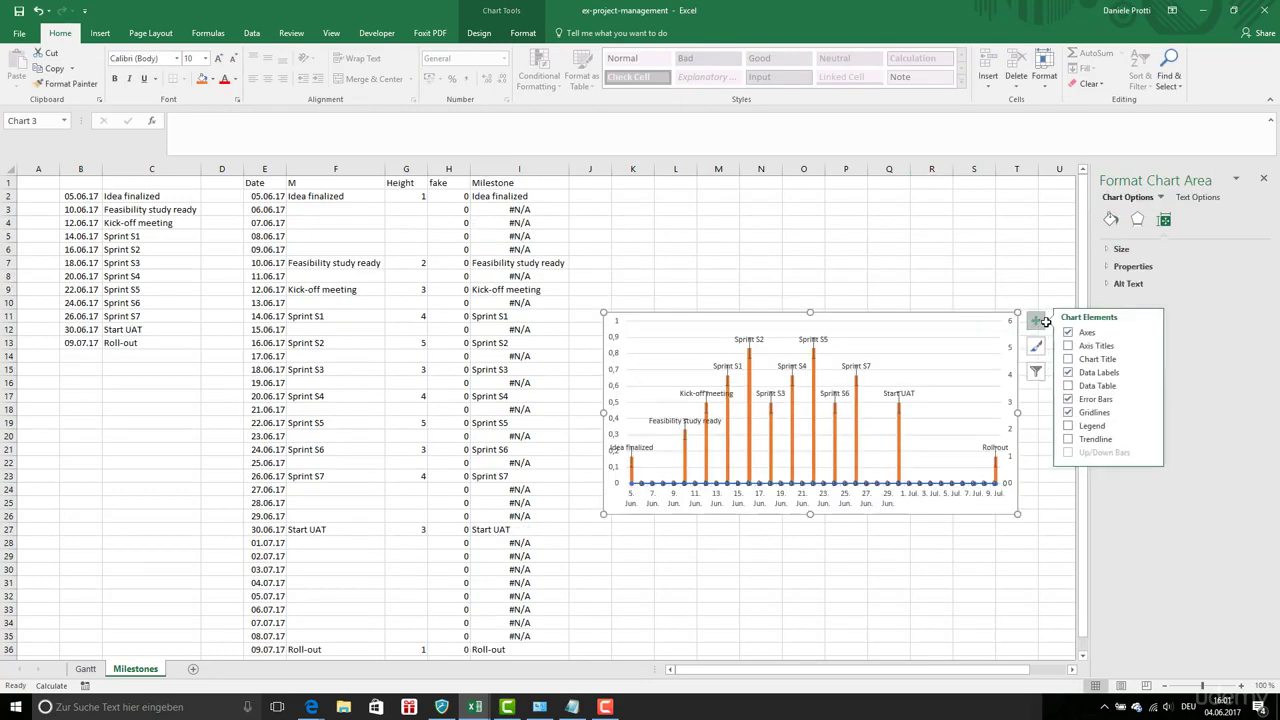
click(1069, 412)
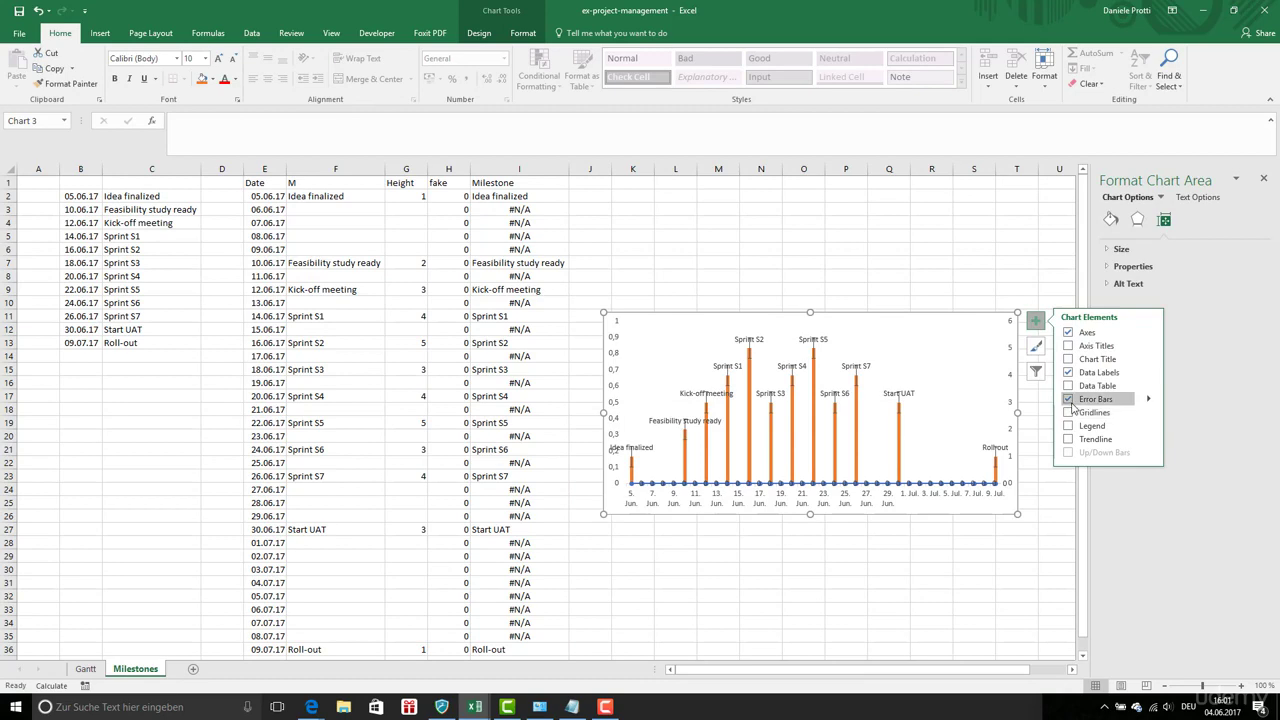
click(1069, 334)
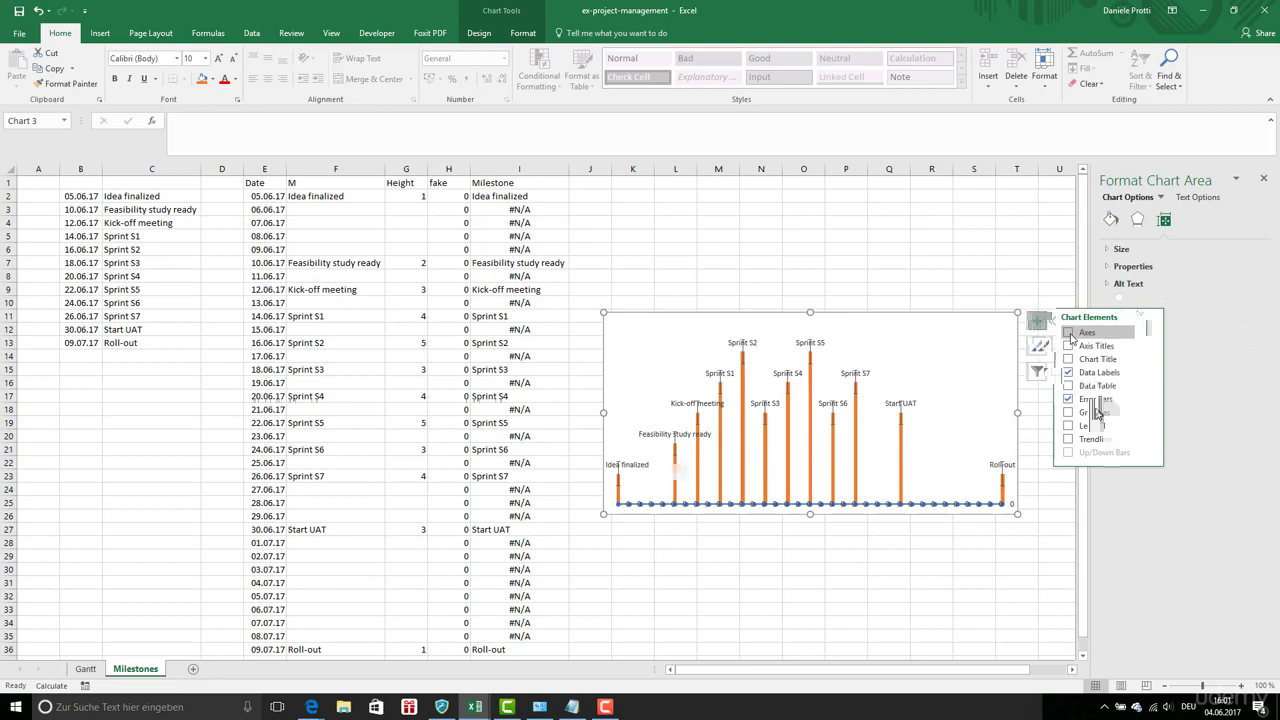
Select the timeline chart's column series for formatting.
click(1046, 409)
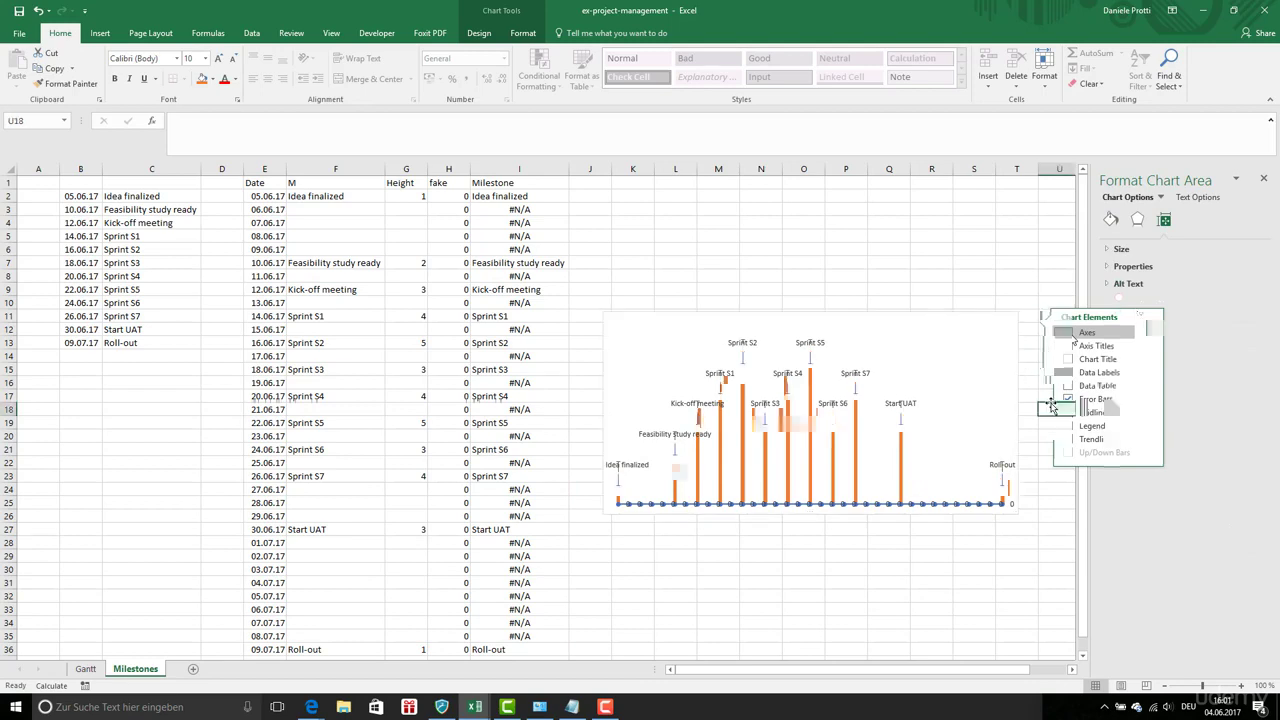
click(858, 430)
click(745, 490)
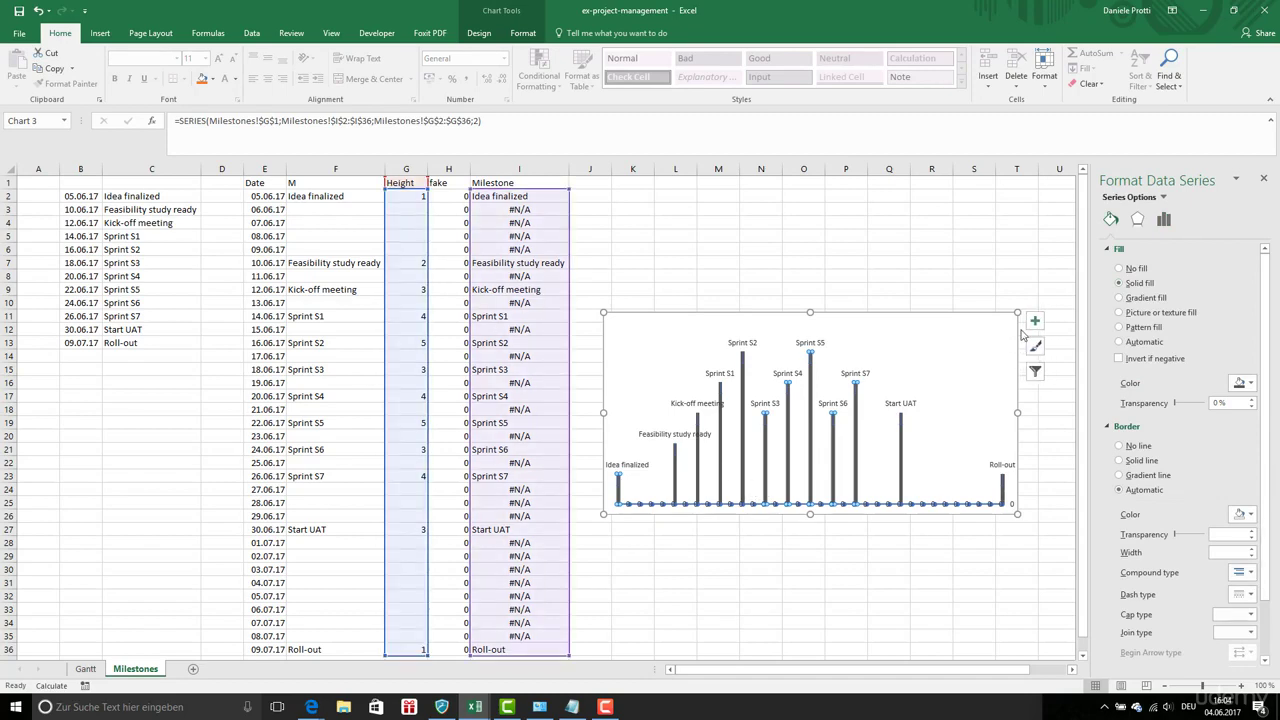
Give the columns No fill and set the error bars to a 100% percentage amount.
click(1121, 270)
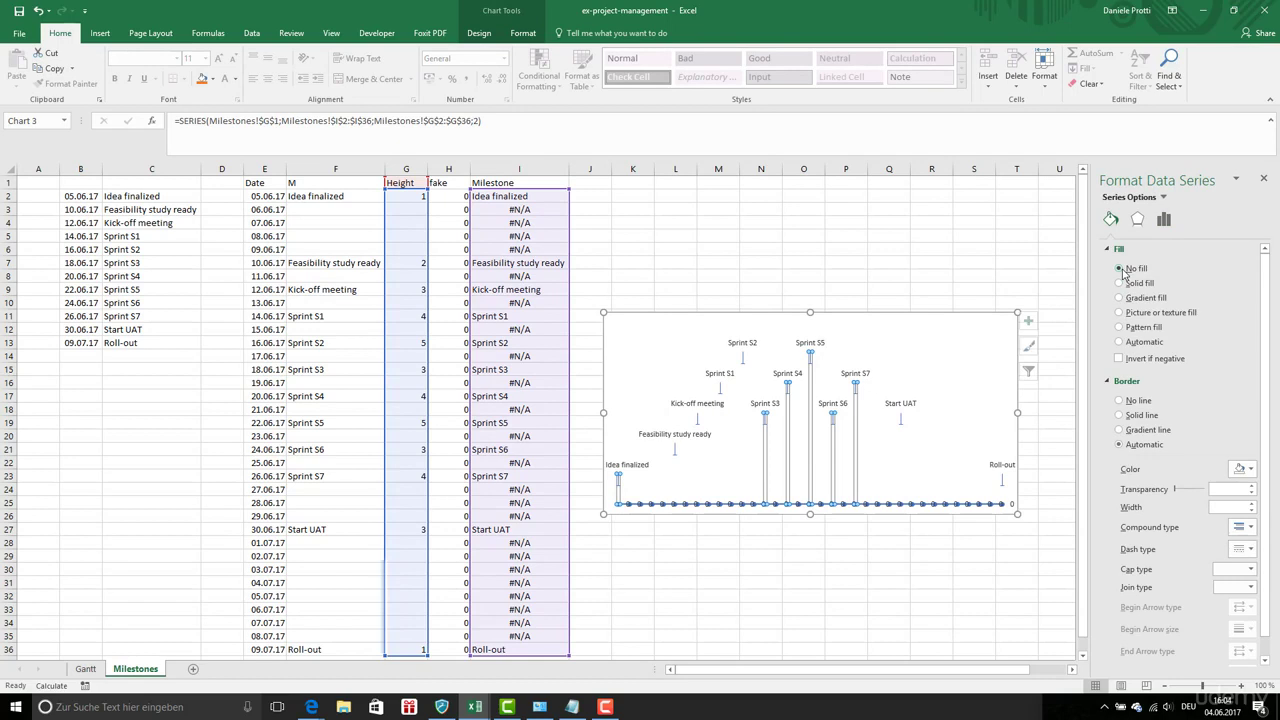
click(742, 357)
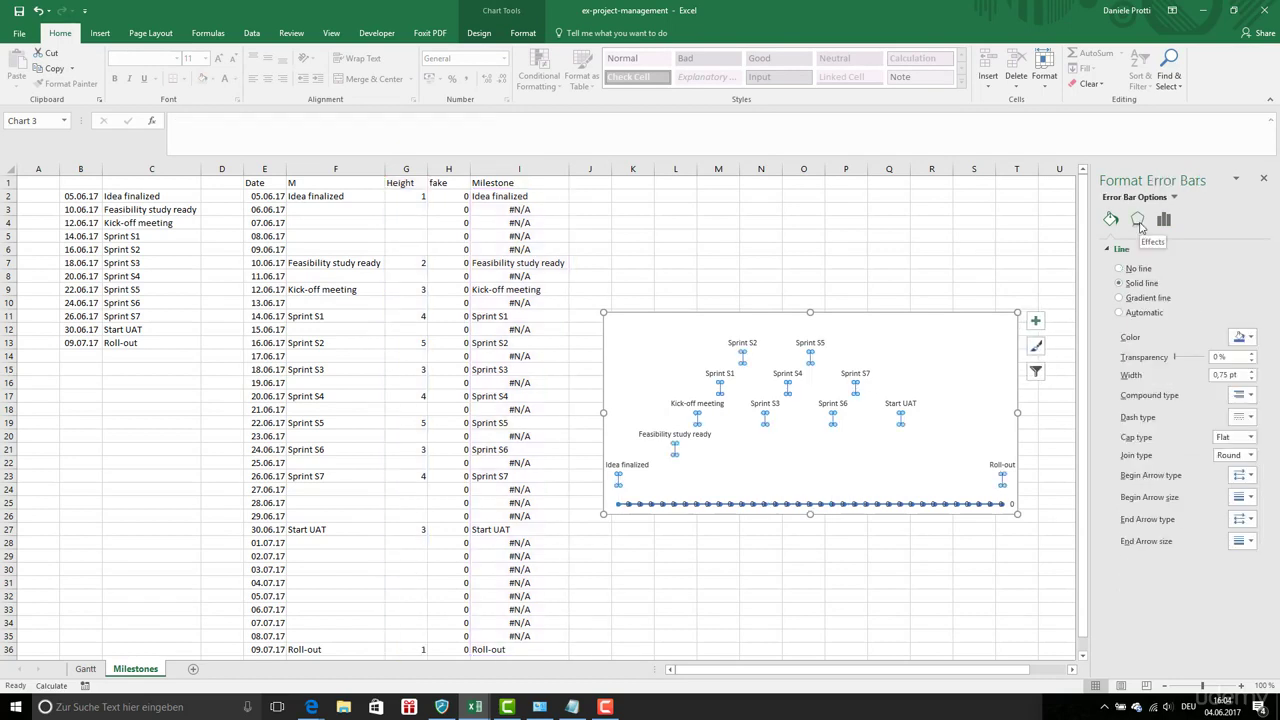
click(1163, 220)
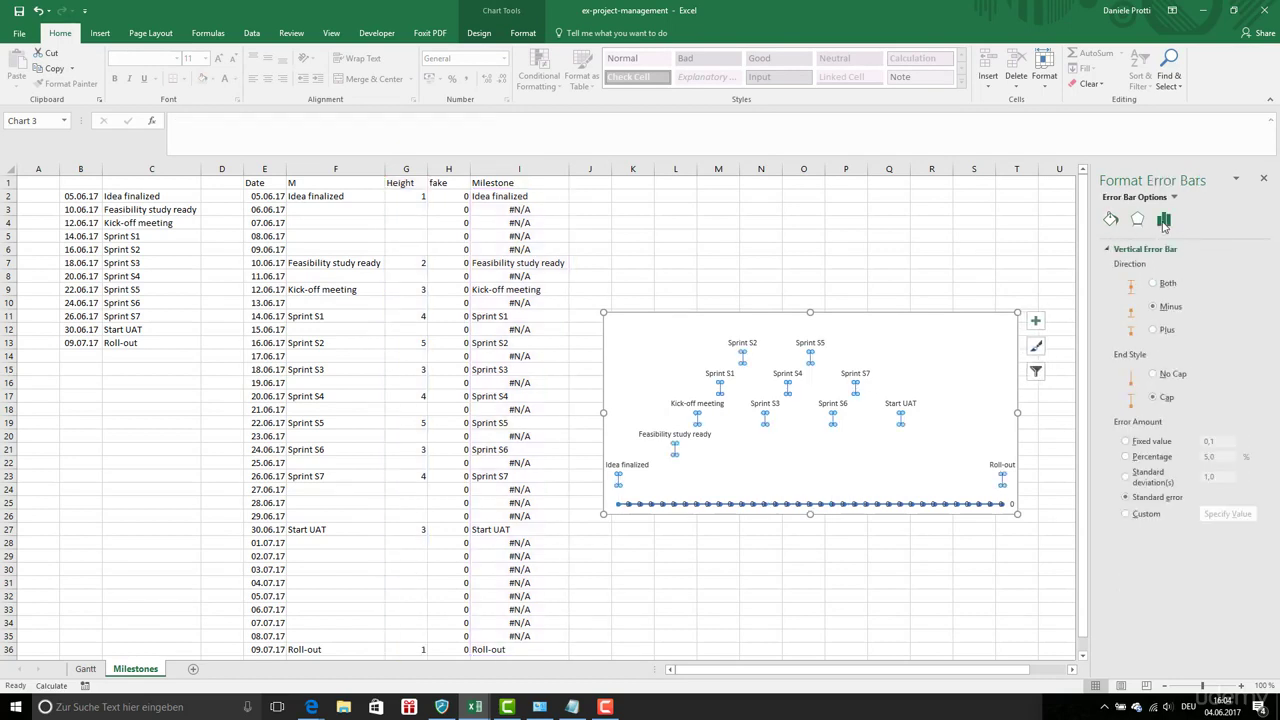
click(1152, 457)
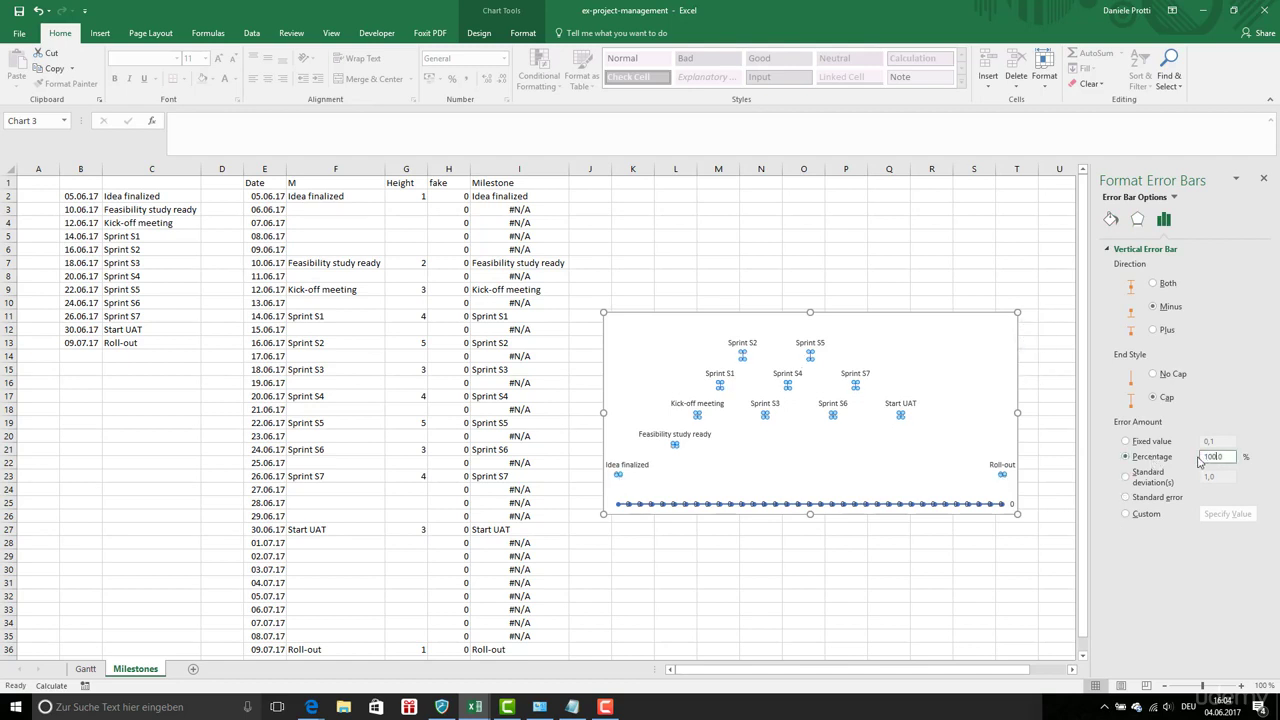
click(968, 569)
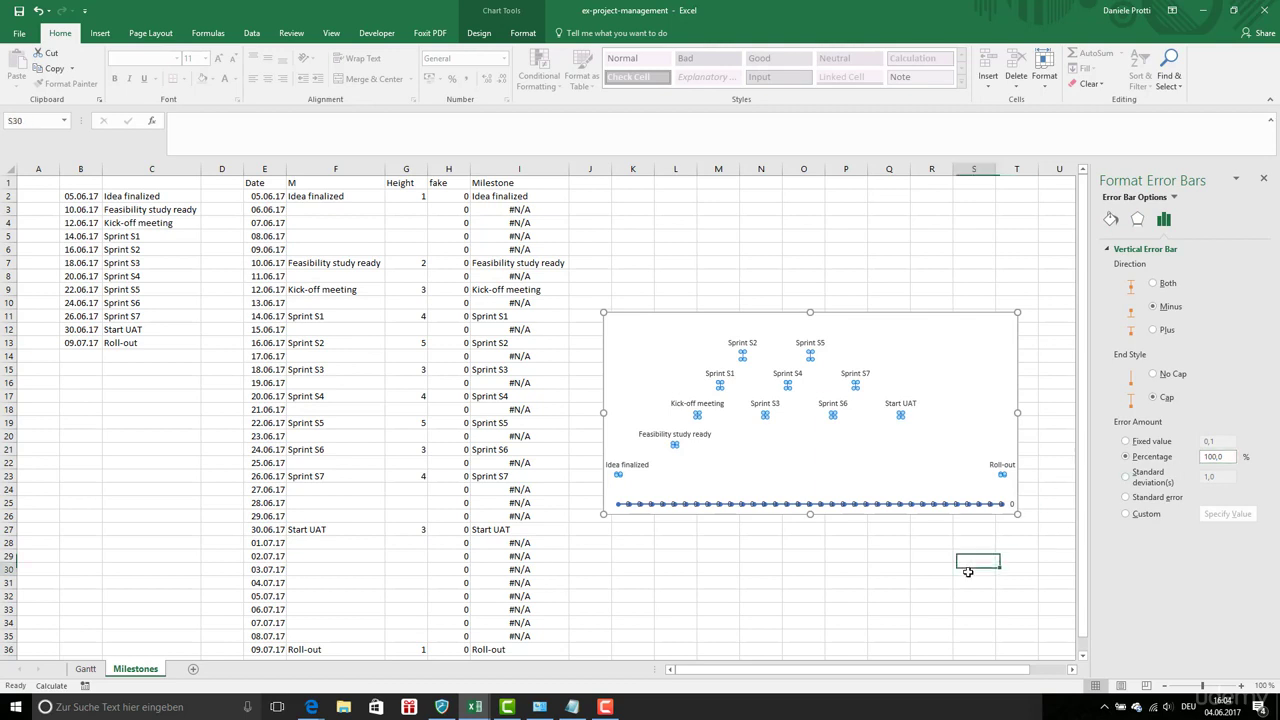
Give the error bar lines square caps, then select the plot area.
click(738, 417)
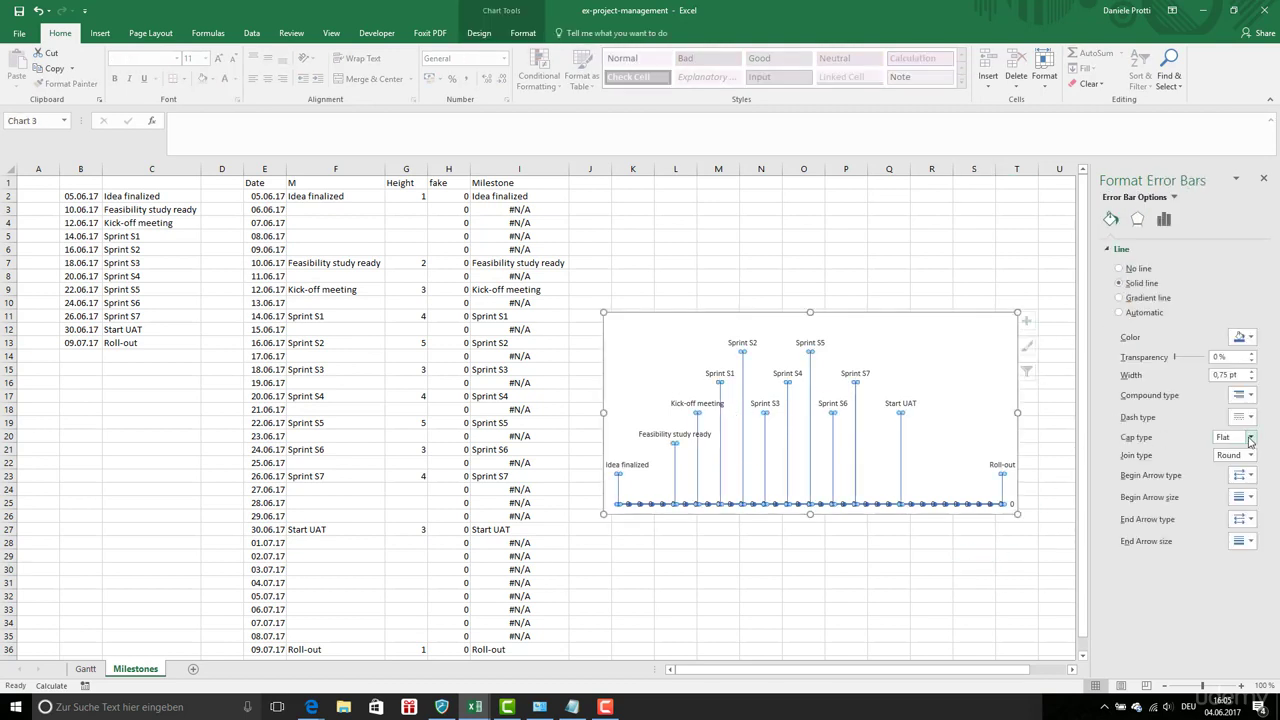
click(1250, 437)
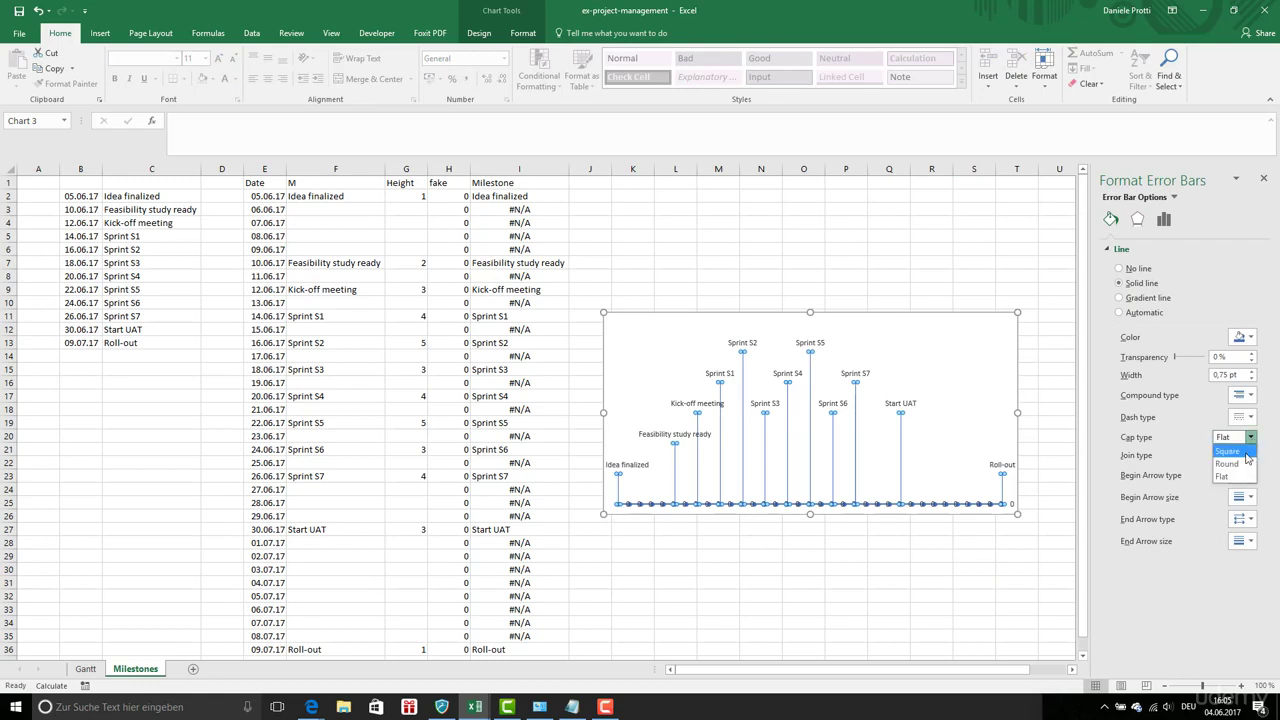
click(1246, 455)
click(931, 569)
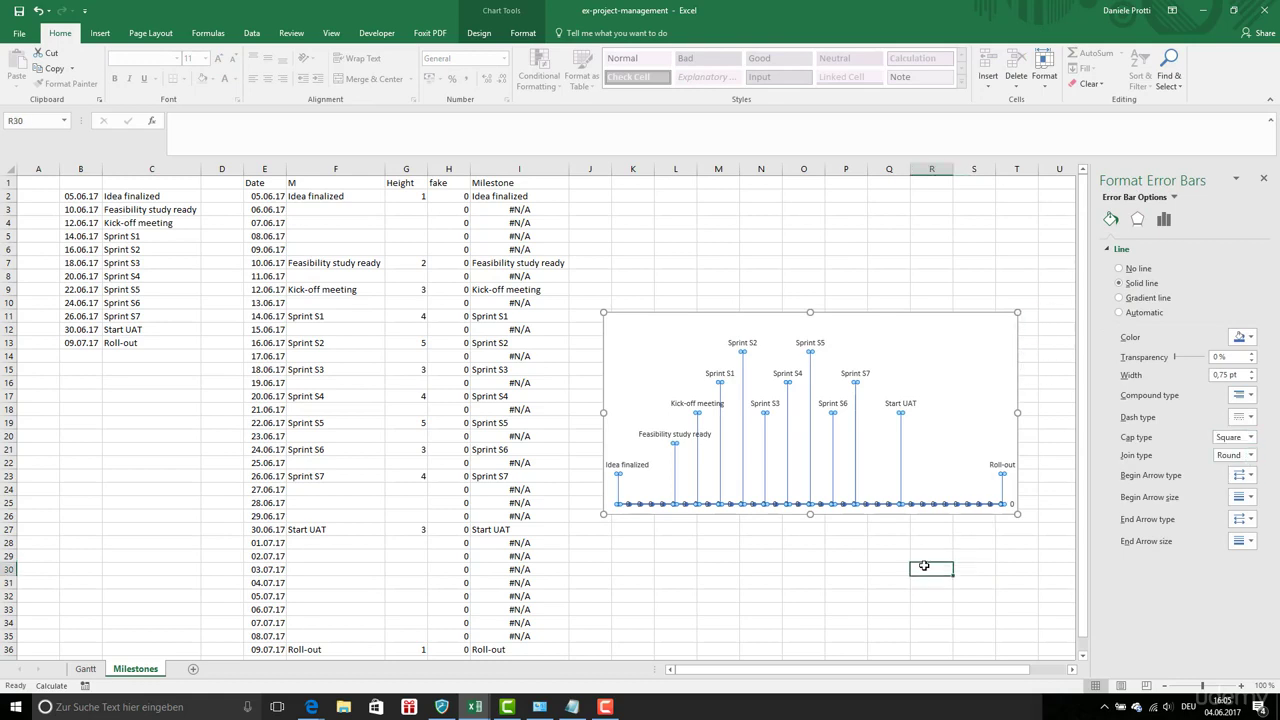
click(927, 506)
click(1016, 555)
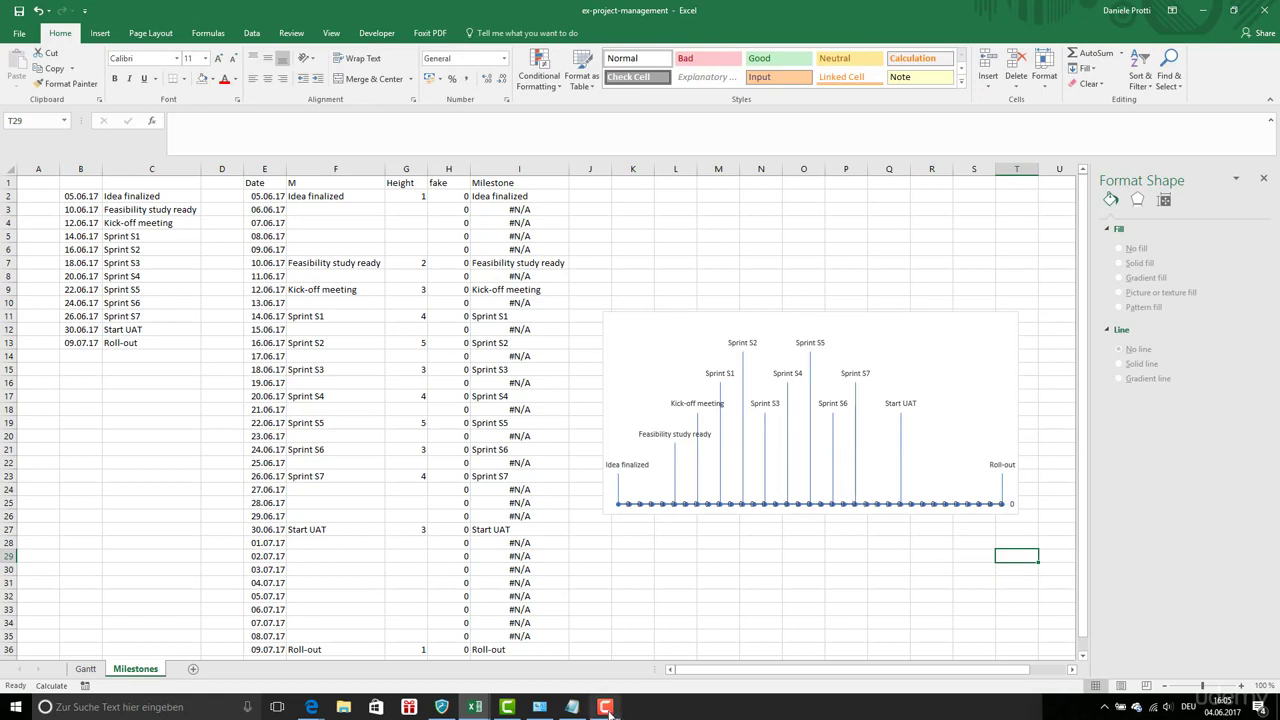
click(919, 472)
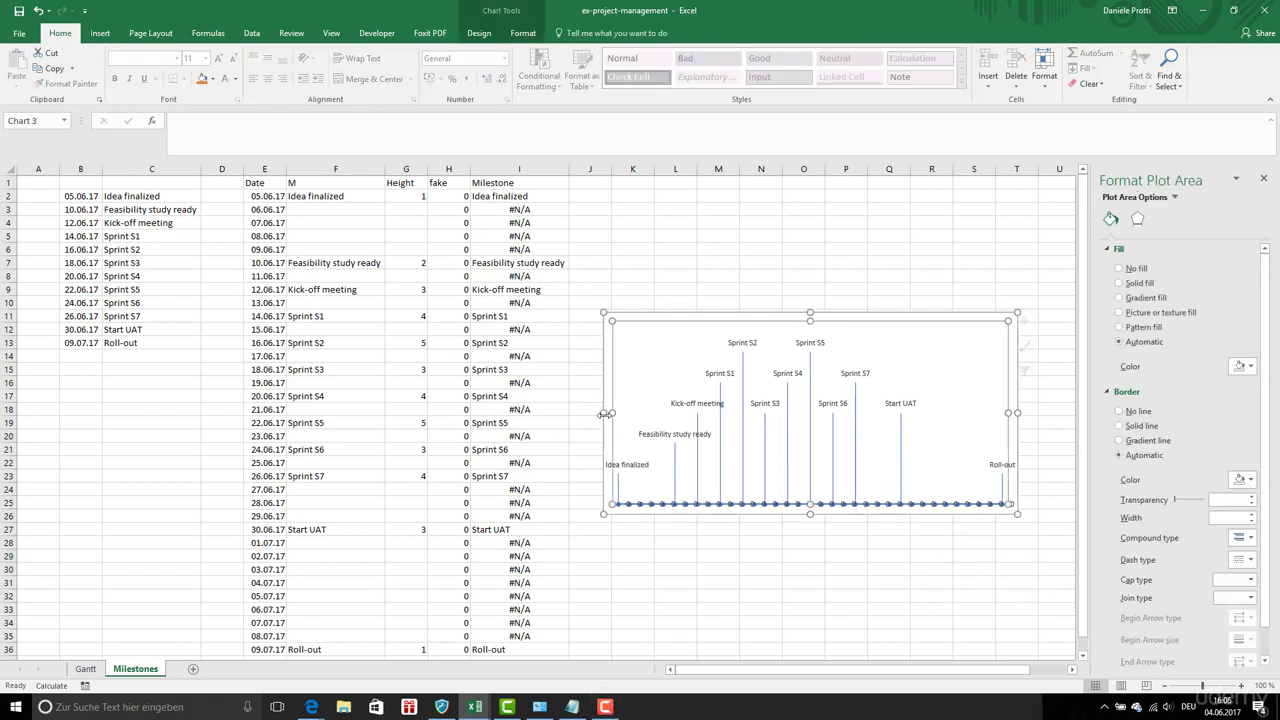
Widen the Milestones chart's plot area to the left, then return to the Gantt sheet.
drag(605, 413, 550, 413)
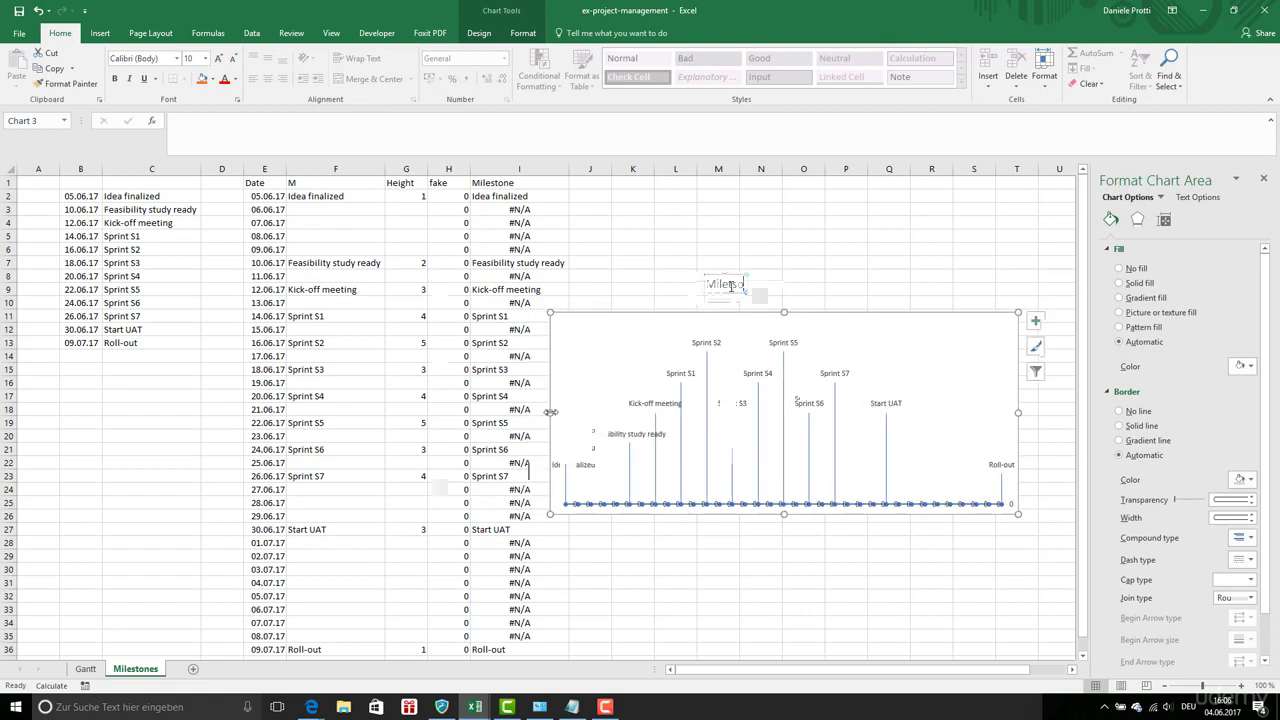
click(85, 668)
Insert a new blank worksheet and rename it Dashboard.
right_click(88, 668)
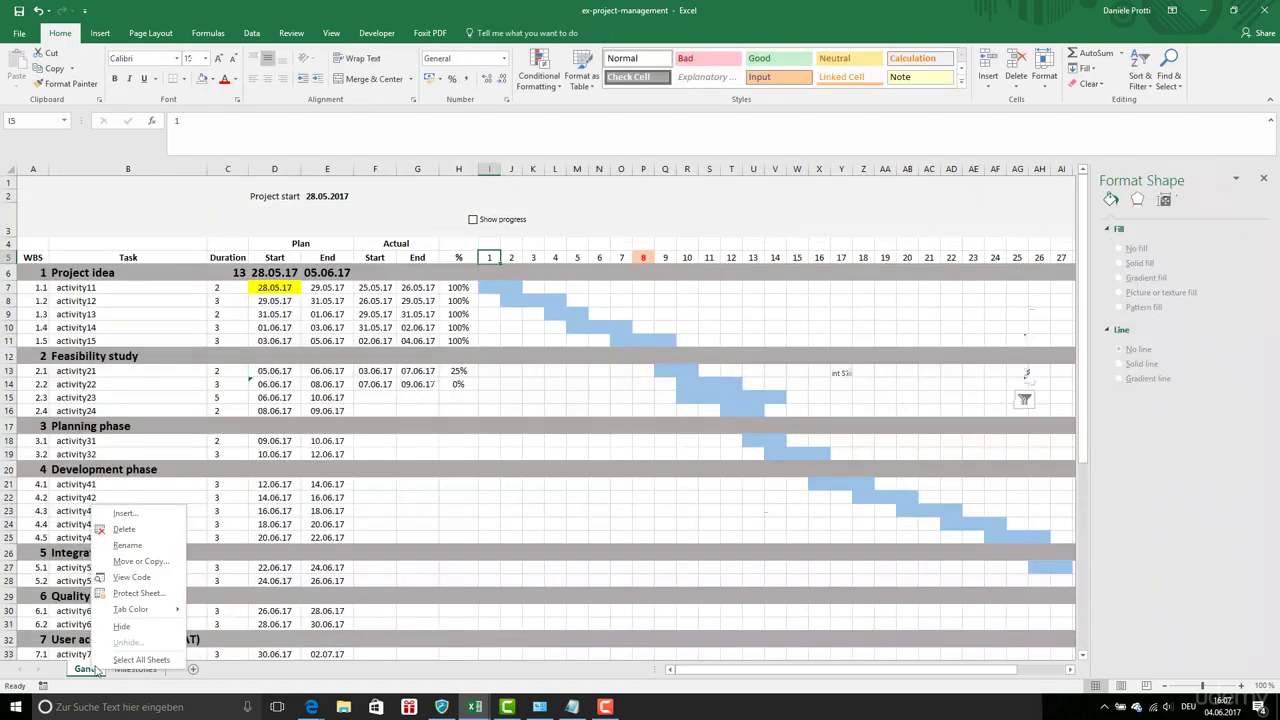
click(124, 513)
double_click(48, 462)
double_click(87, 668)
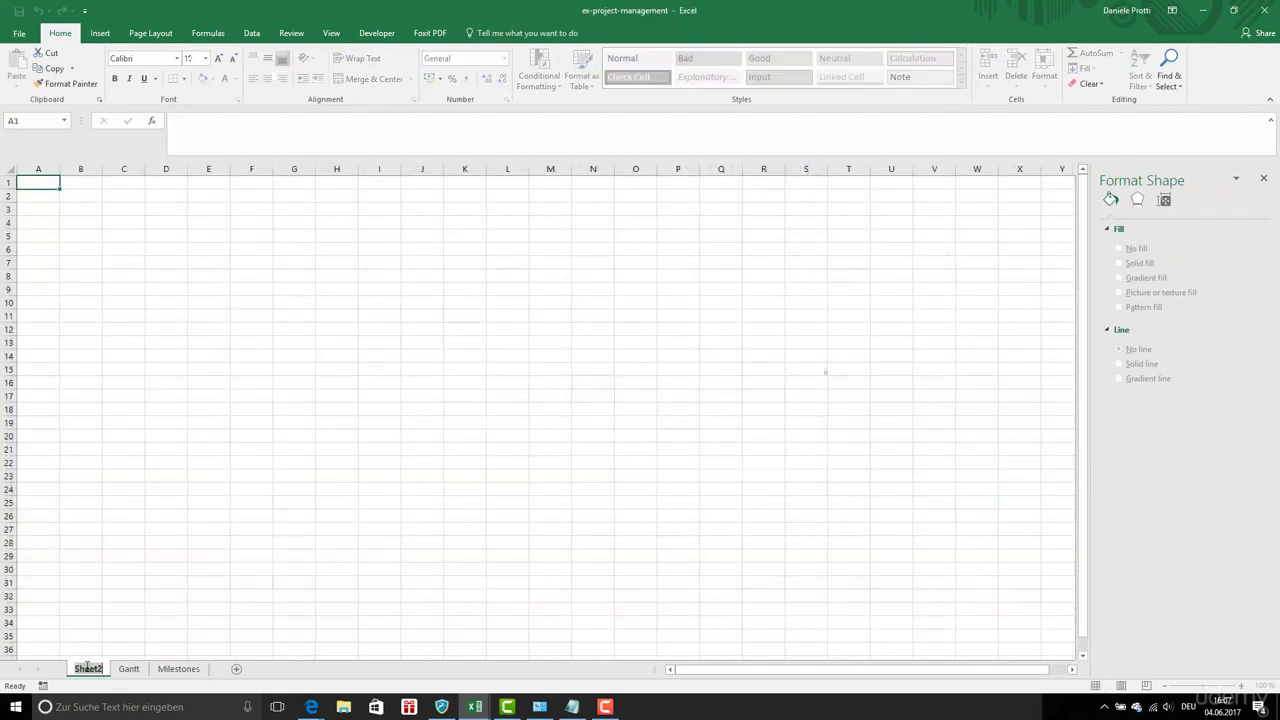
text(Dashboard)
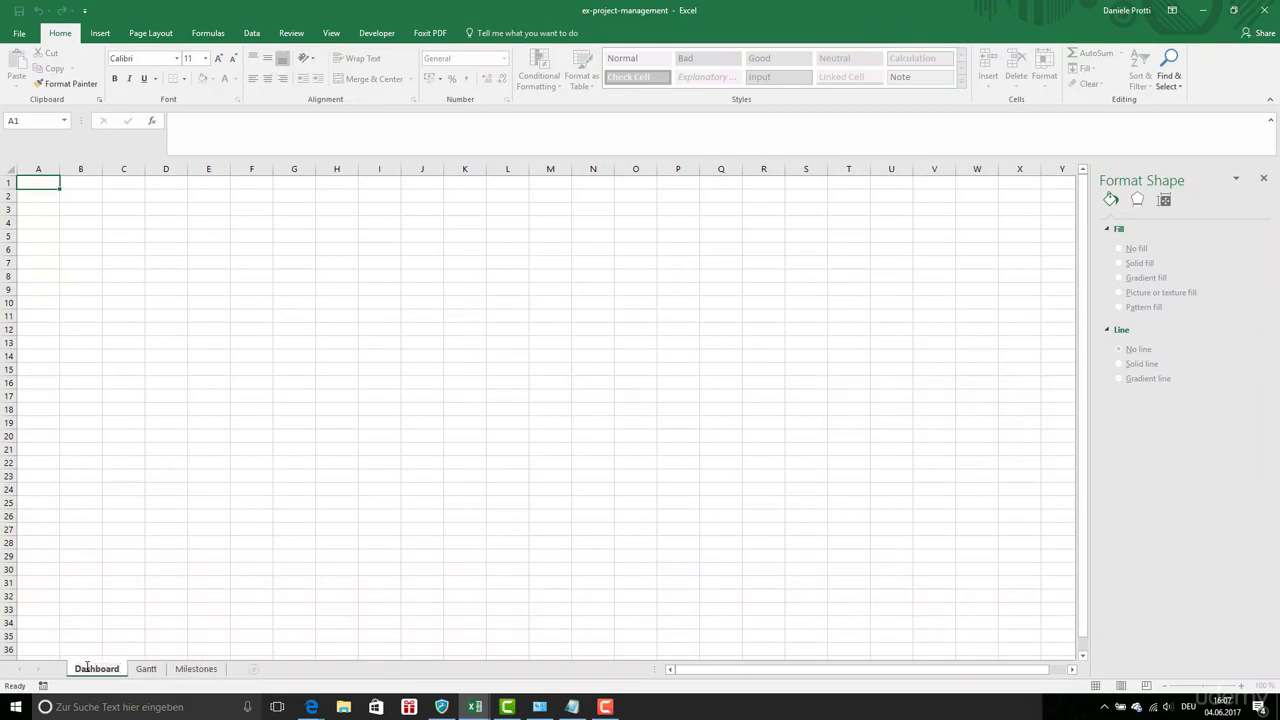
key(Return)
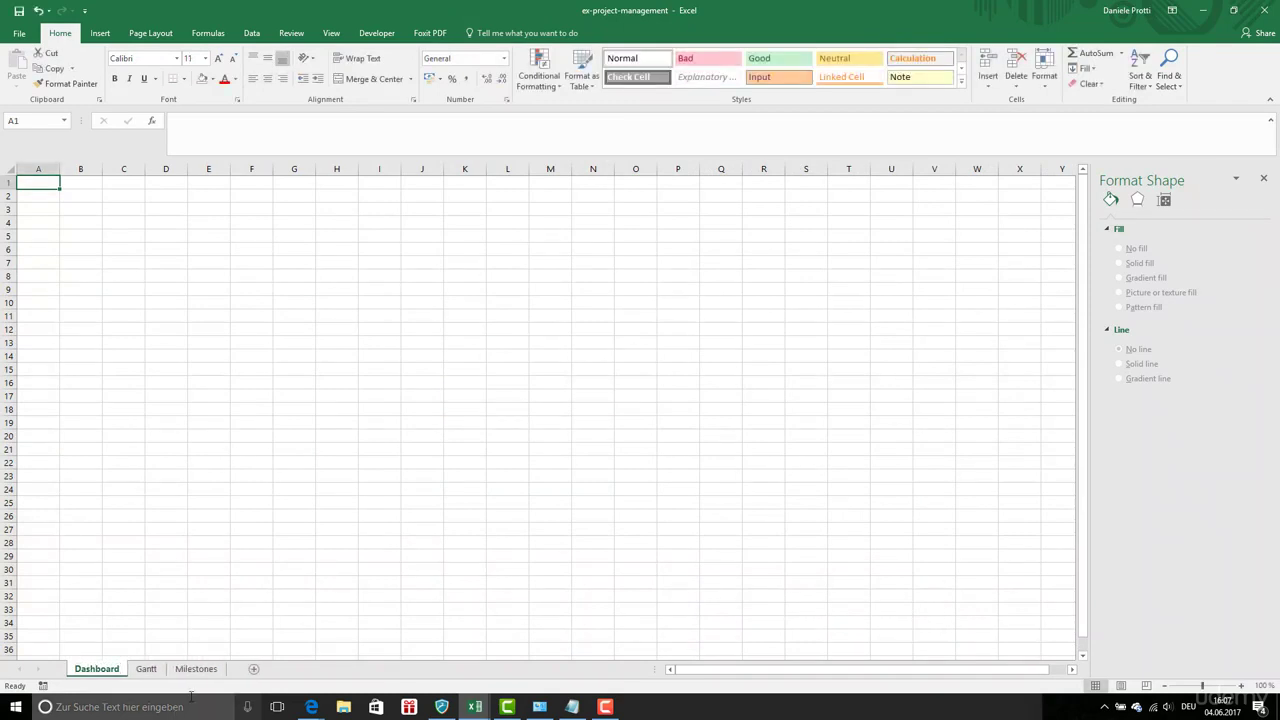
Select the whole Milestones chart area on the Milestones sheet.
click(196, 668)
click(907, 327)
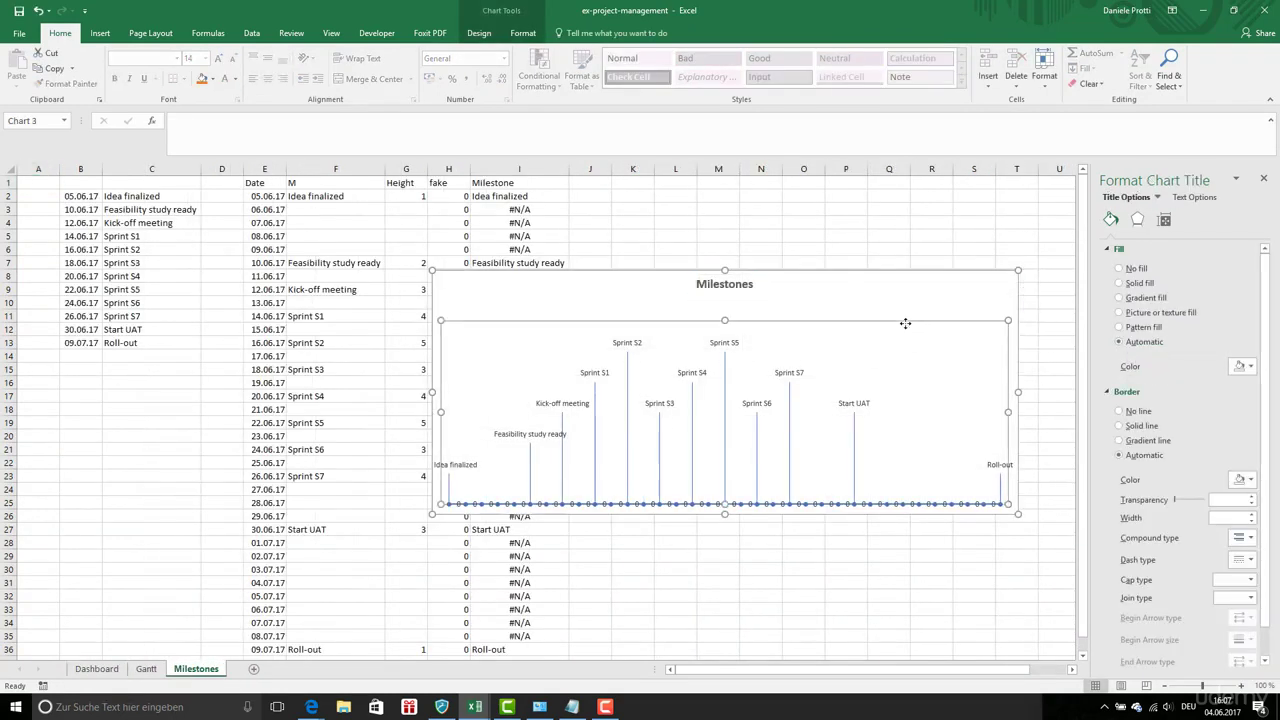
click(925, 290)
Cut the Milestones chart, paste it at B17 on Dashboard, and move it up-left.
key(ctrl+x)
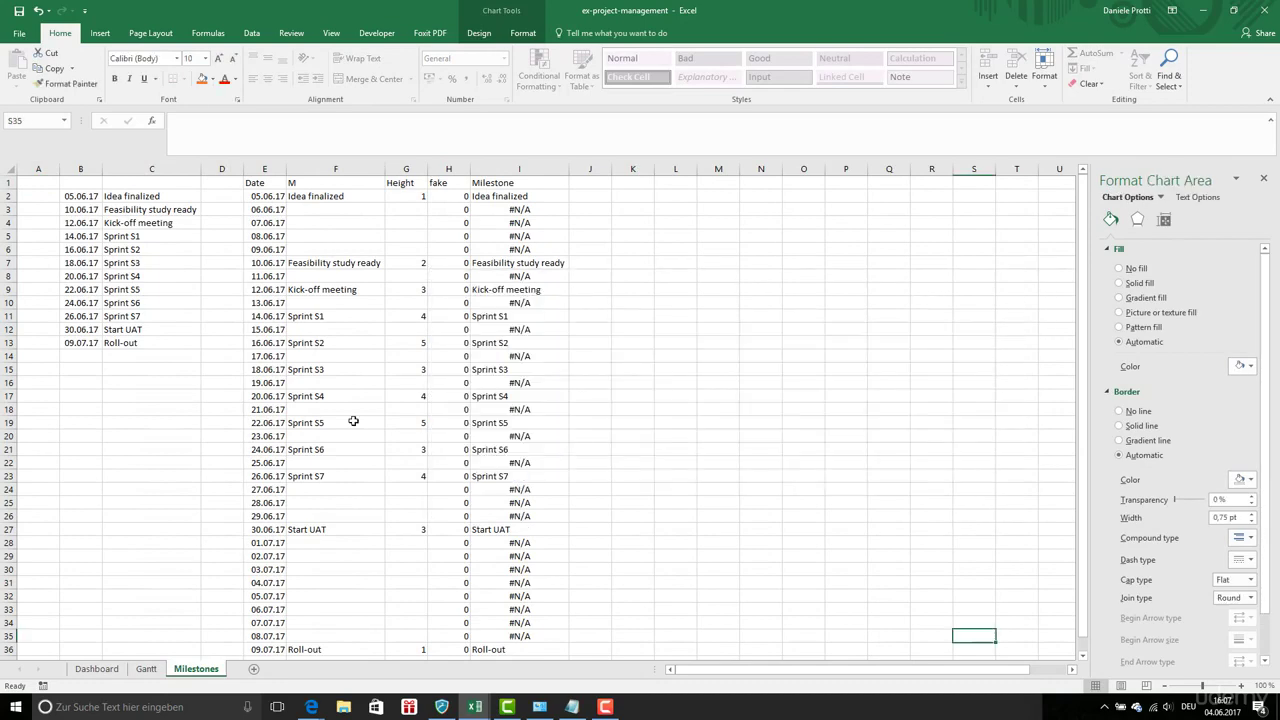
click(88, 667)
click(81, 400)
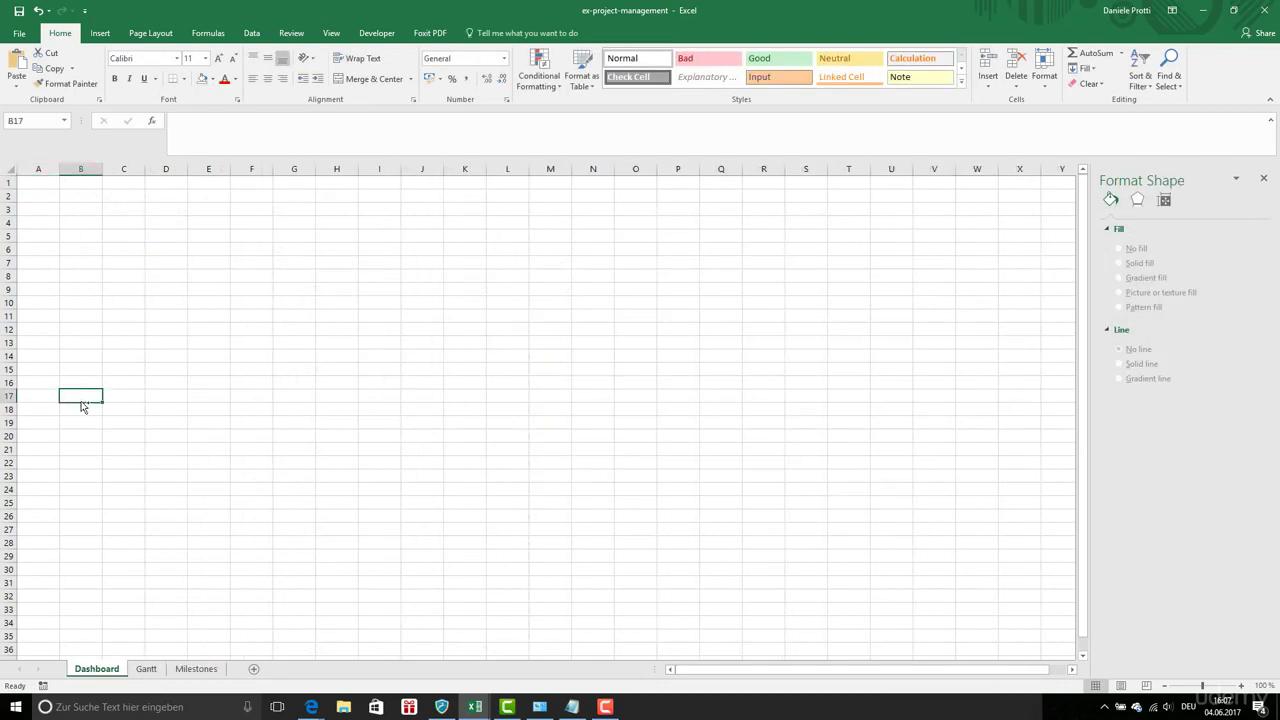
key(ctrl+v)
drag(108, 394, 78, 368)
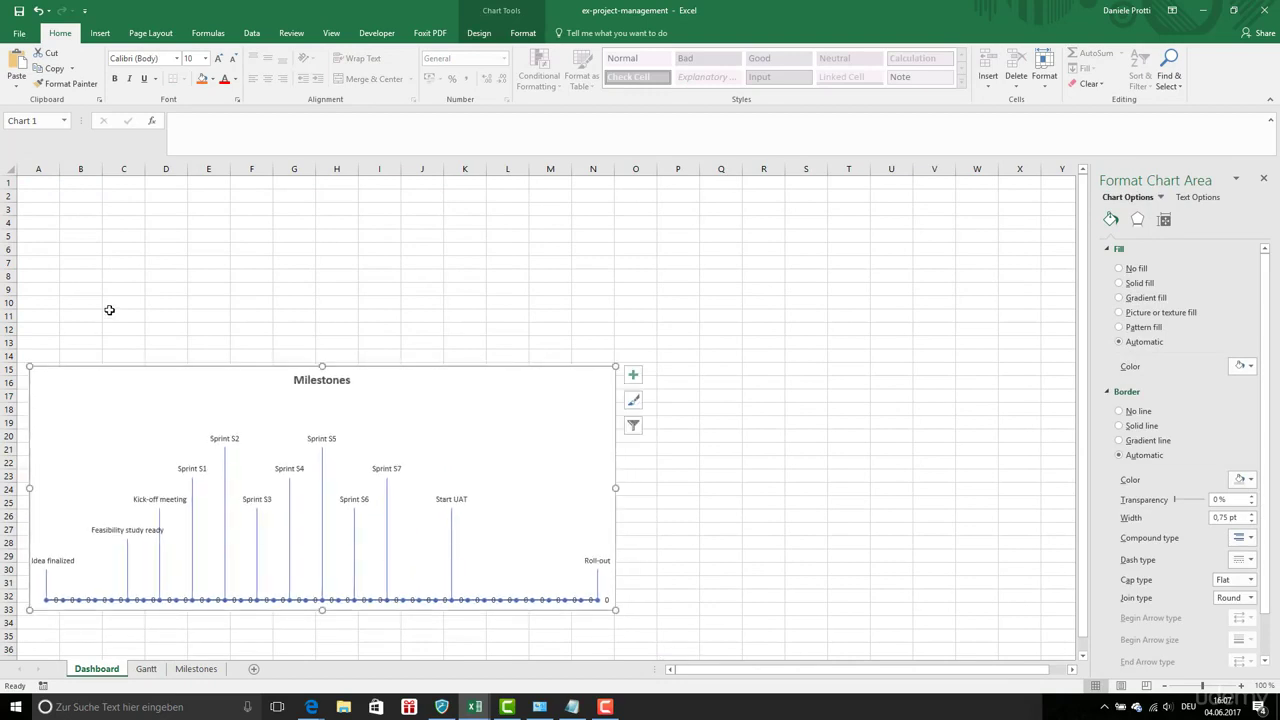
Fill the entire Dashboard sheet with a light grey background.
click(15, 172)
click(212, 79)
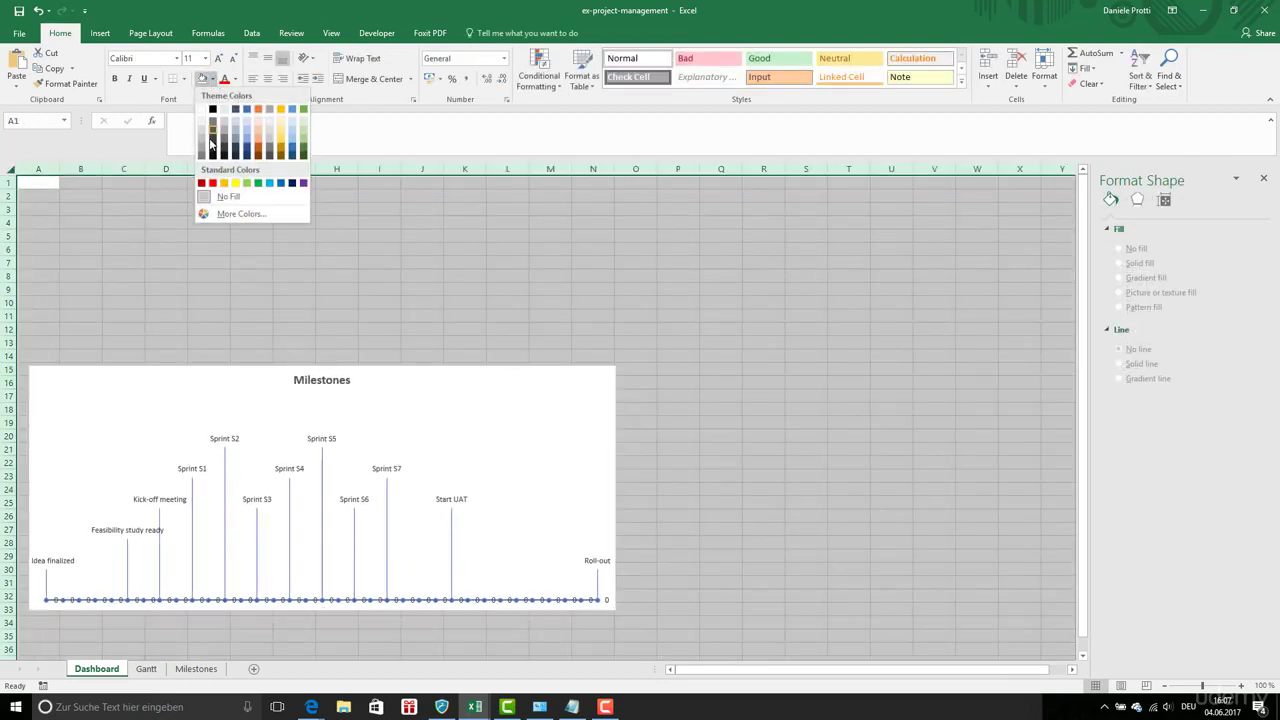
click(201, 108)
click(221, 262)
click(179, 400)
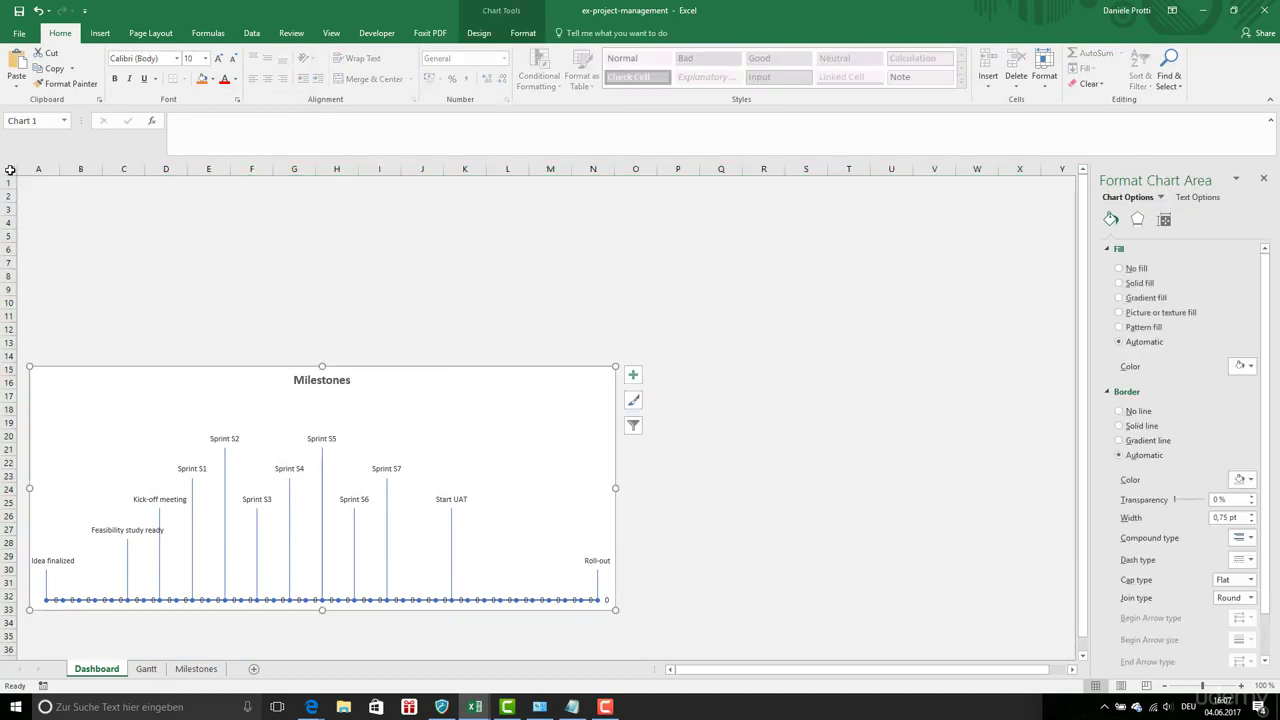
click(203, 278)
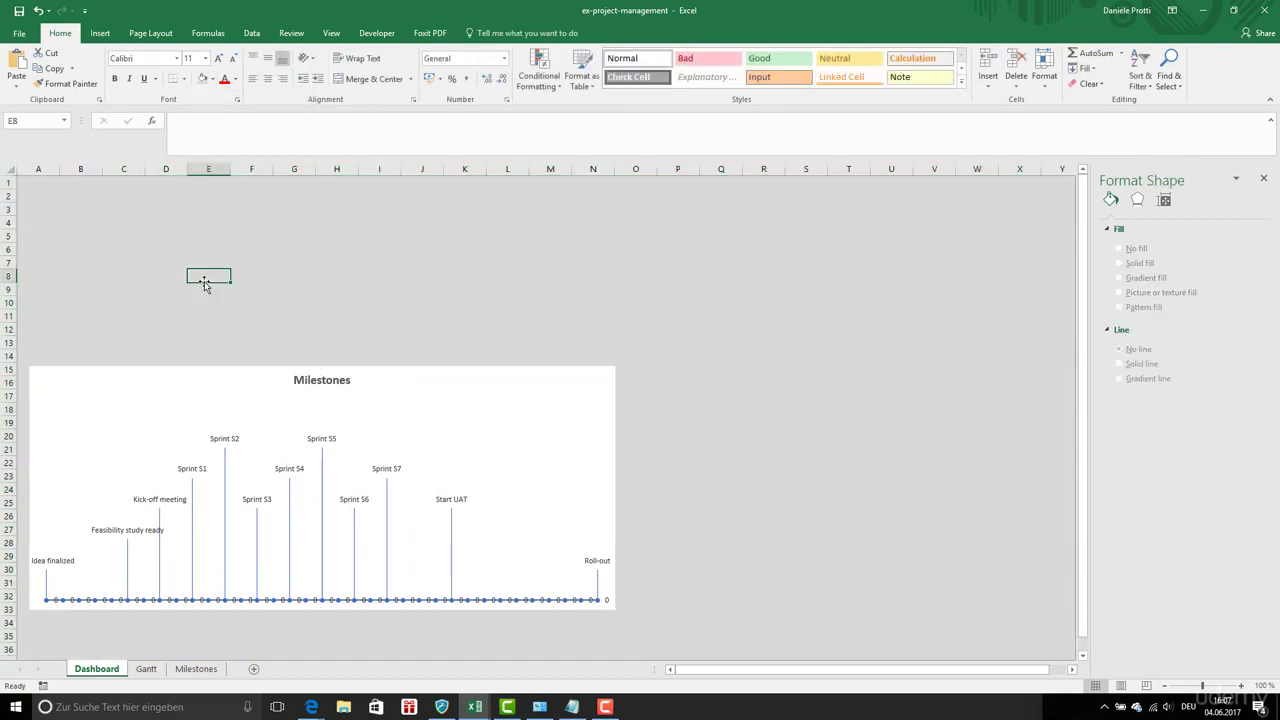
Turn on data labels for the Dashboard chart and open their More Options settings.
click(145, 669)
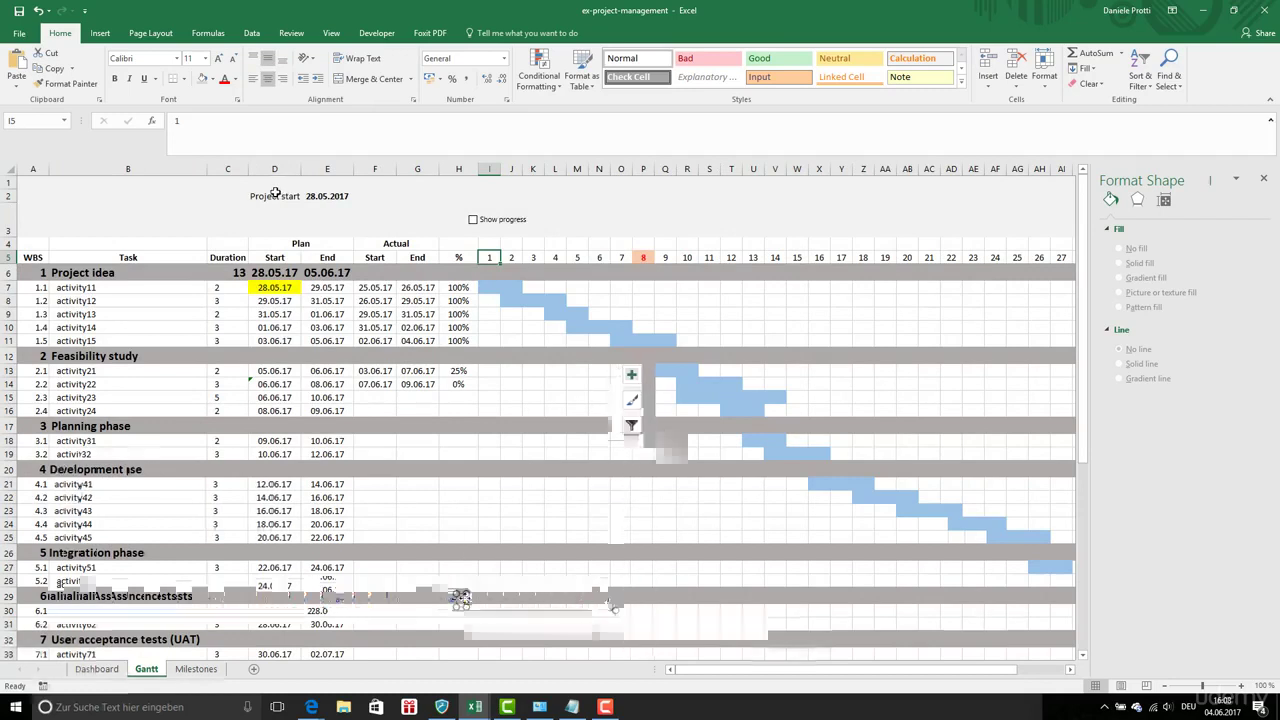
click(463, 531)
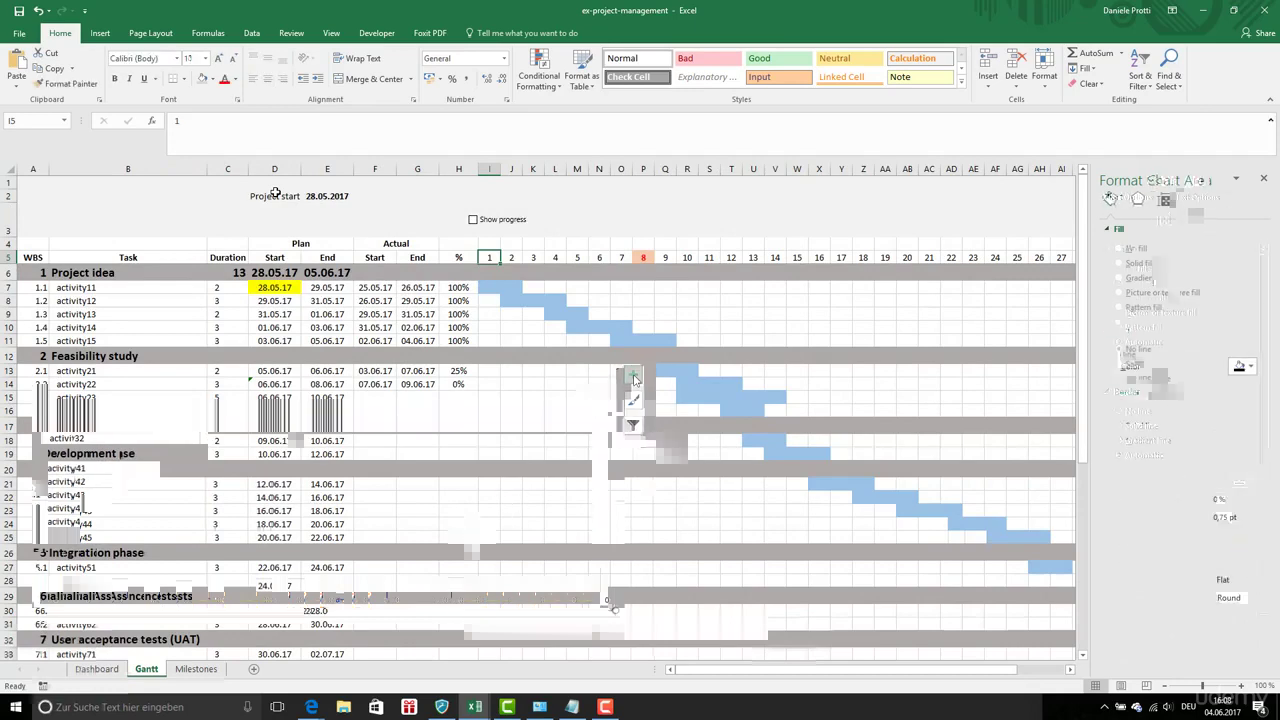
click(632, 375)
click(745, 426)
click(809, 503)
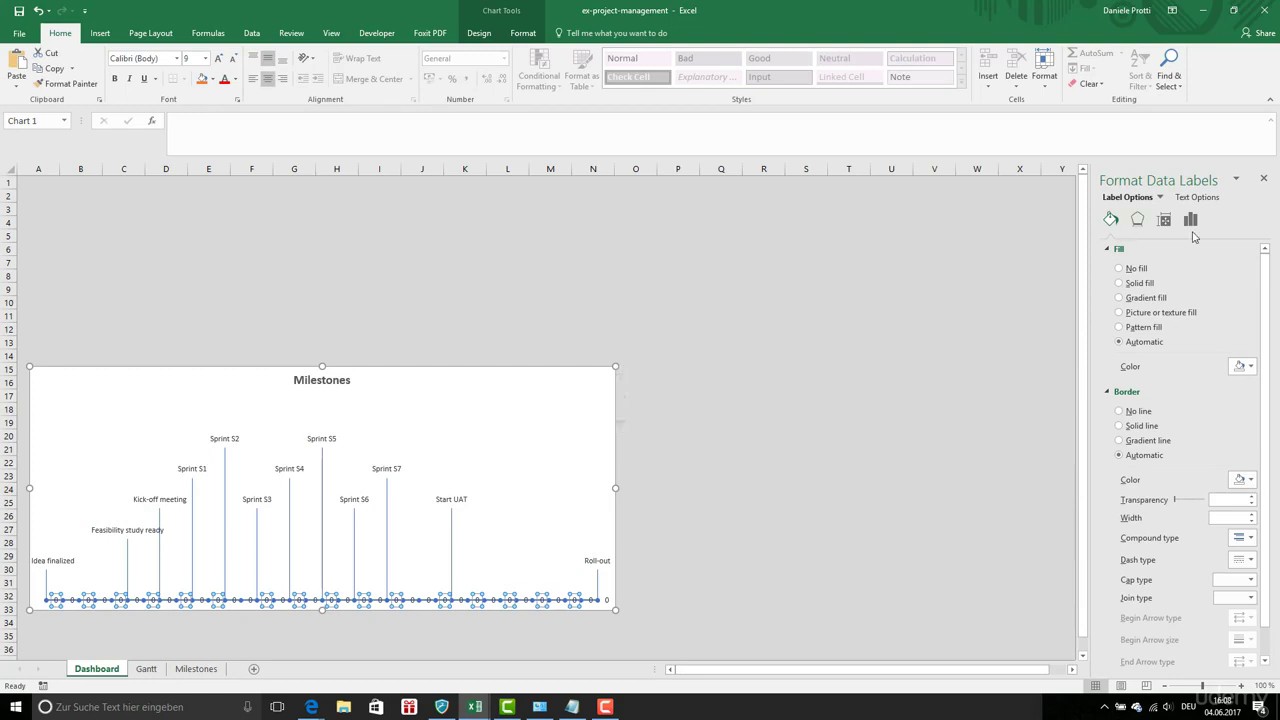
Expand the Label Options content settings in the Format Data Labels pane.
click(1190, 219)
click(1107, 250)
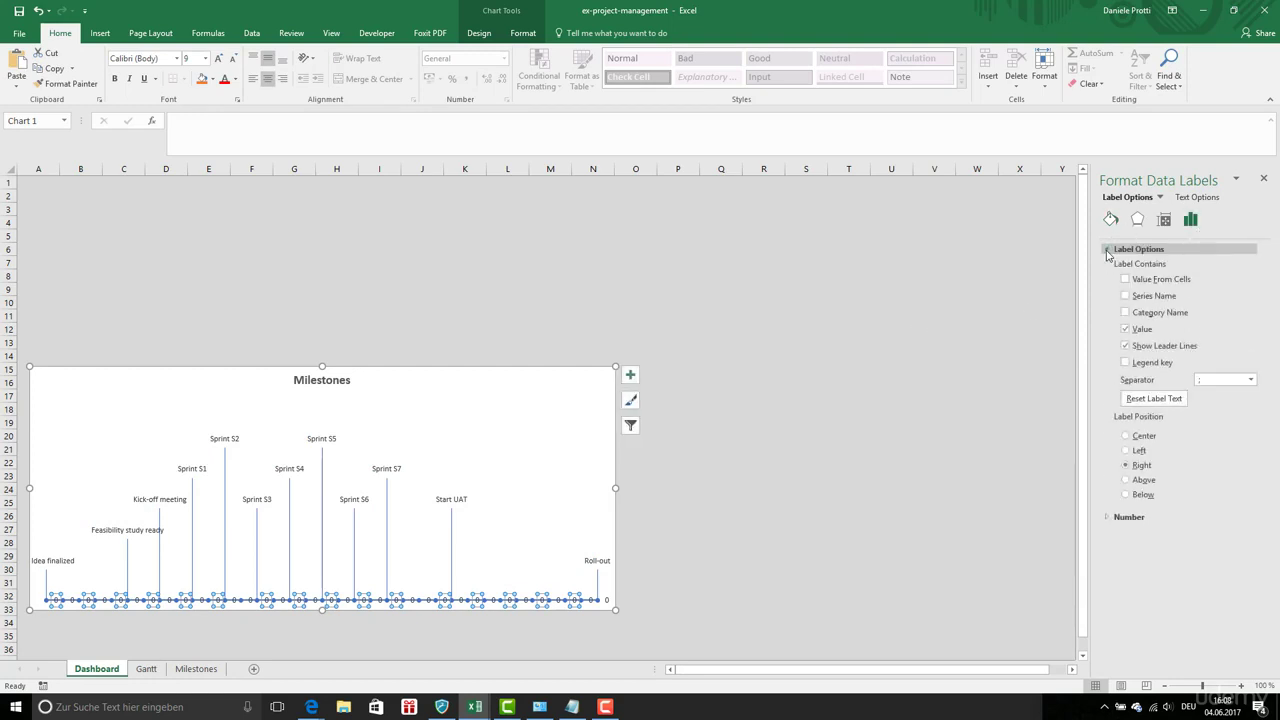